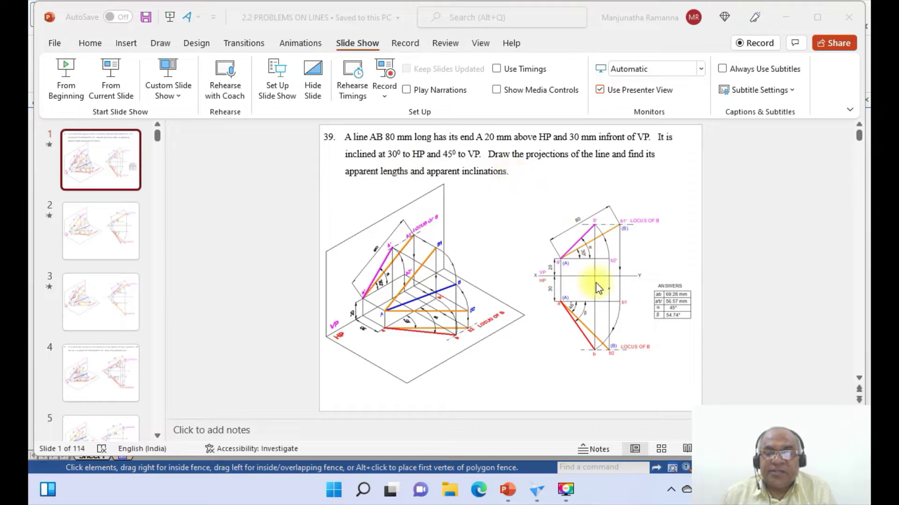
Switch to Solid Edge and set Sheet1's background sheet to A4-Sheet with the background hidden.
click(536, 490)
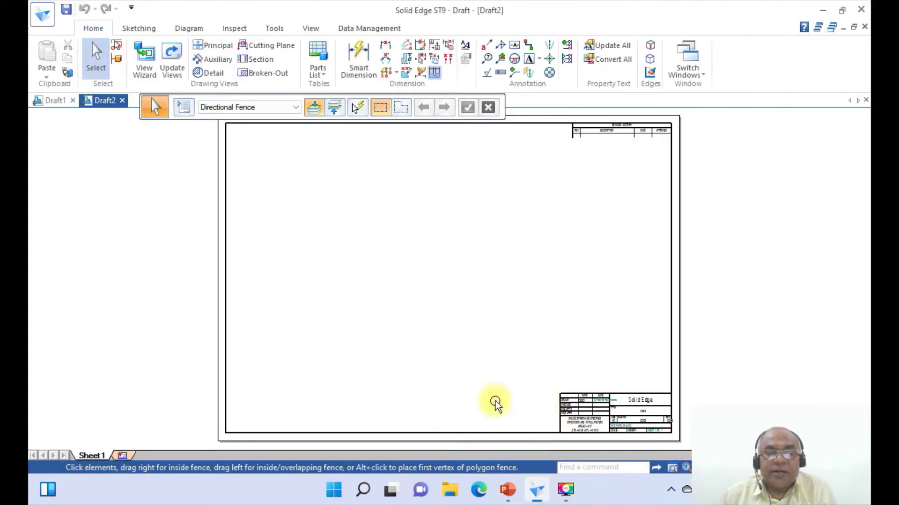
right_click(95, 458)
click(121, 446)
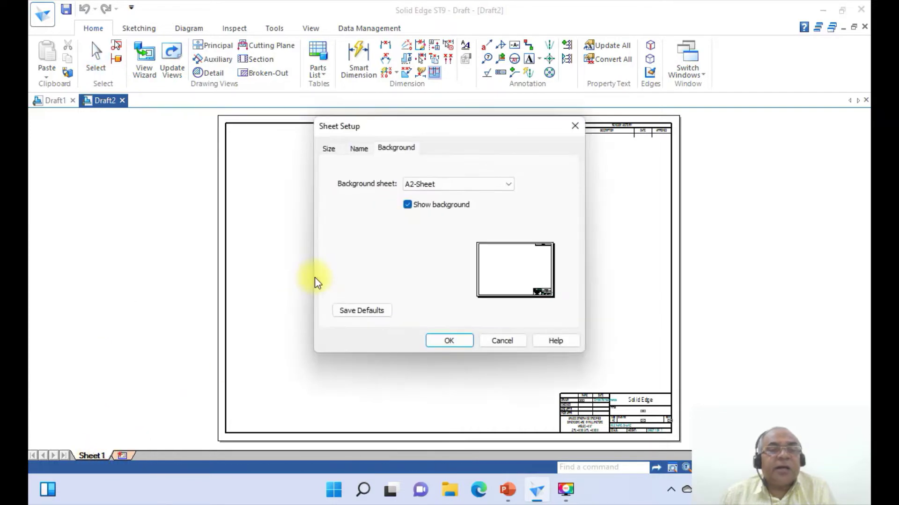
click(513, 189)
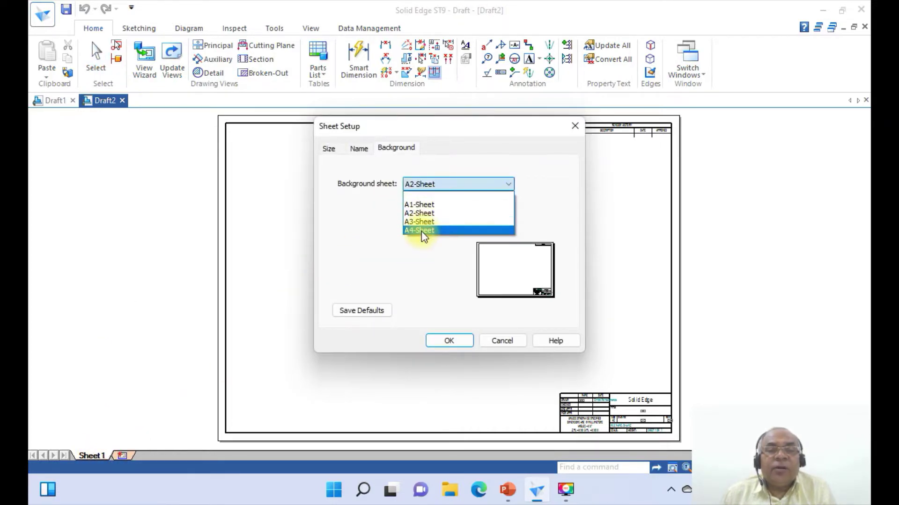
click(421, 228)
click(407, 205)
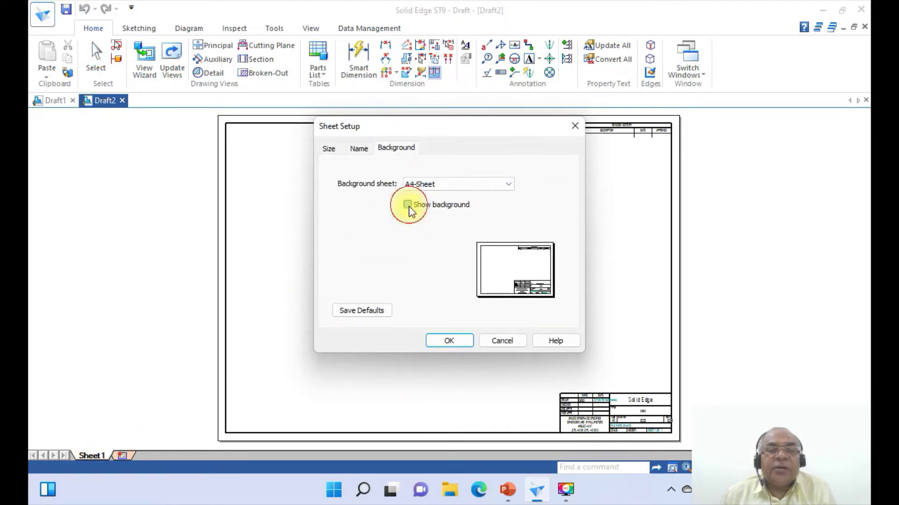
click(442, 341)
Prepare a text annotation with the font Times New Roman and a text height of 4.
click(309, 29)
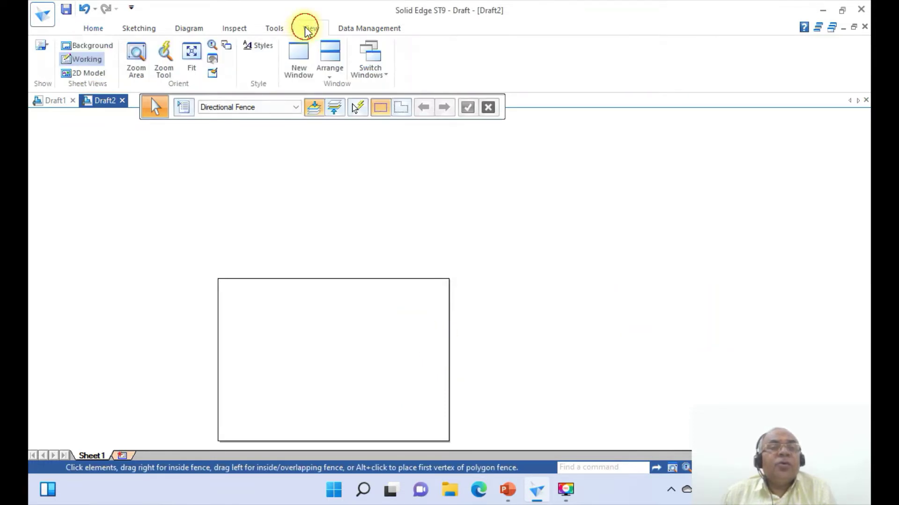
click(191, 53)
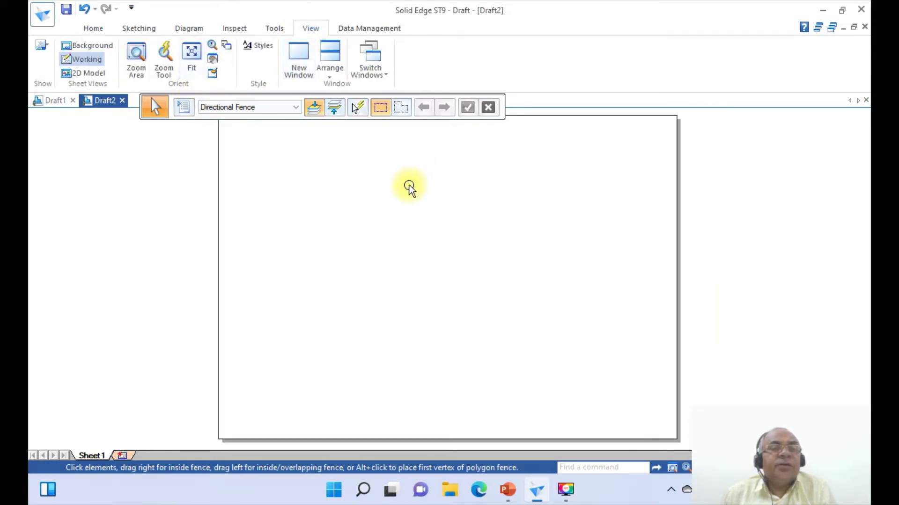
click(136, 59)
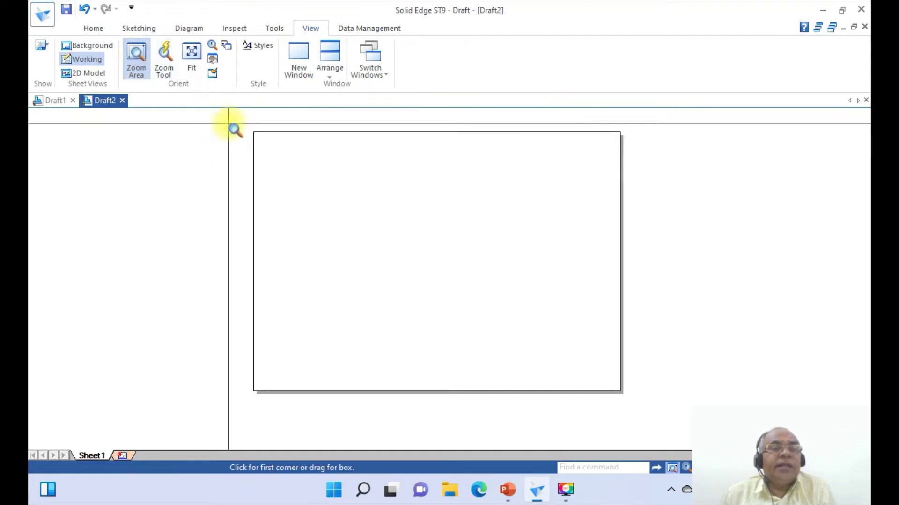
click(228, 117)
click(699, 205)
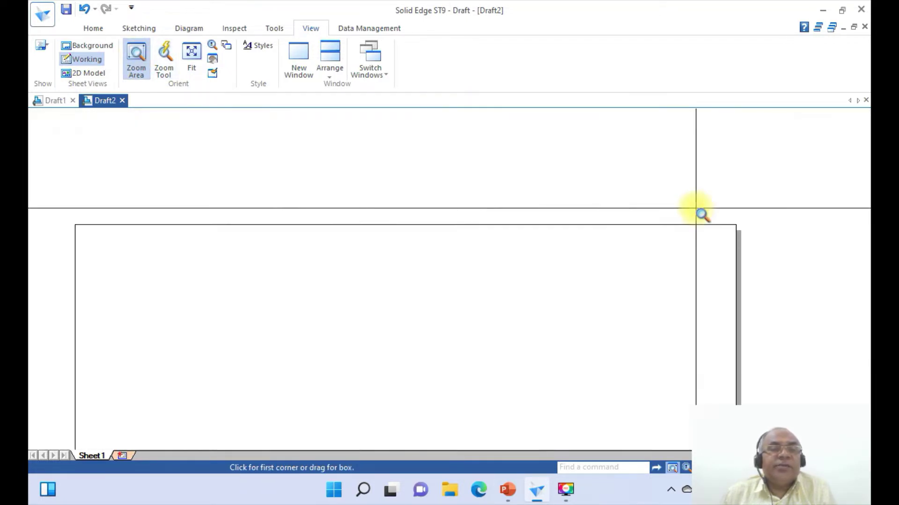
click(94, 28)
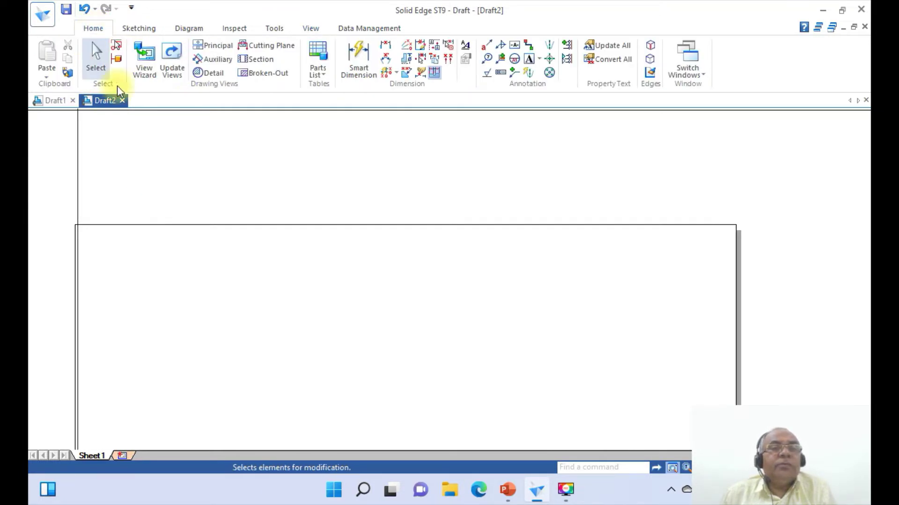
click(529, 59)
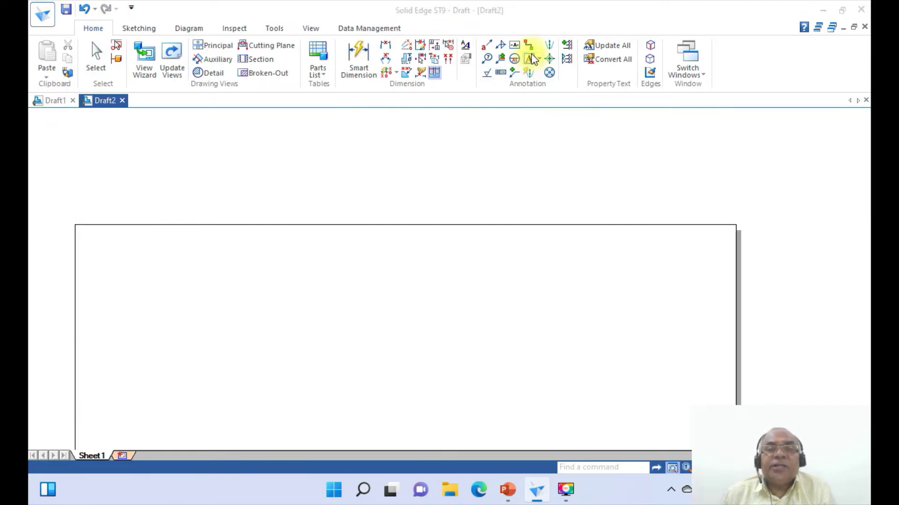
click(507, 490)
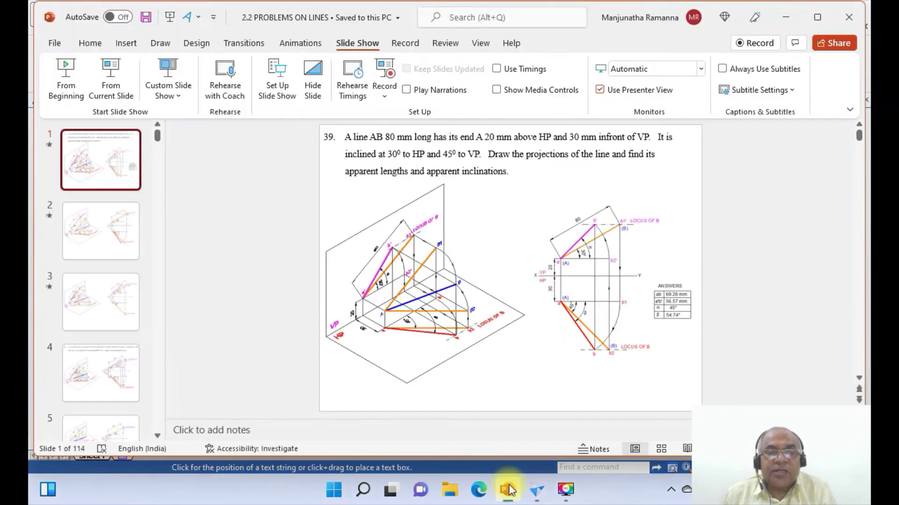
click(536, 489)
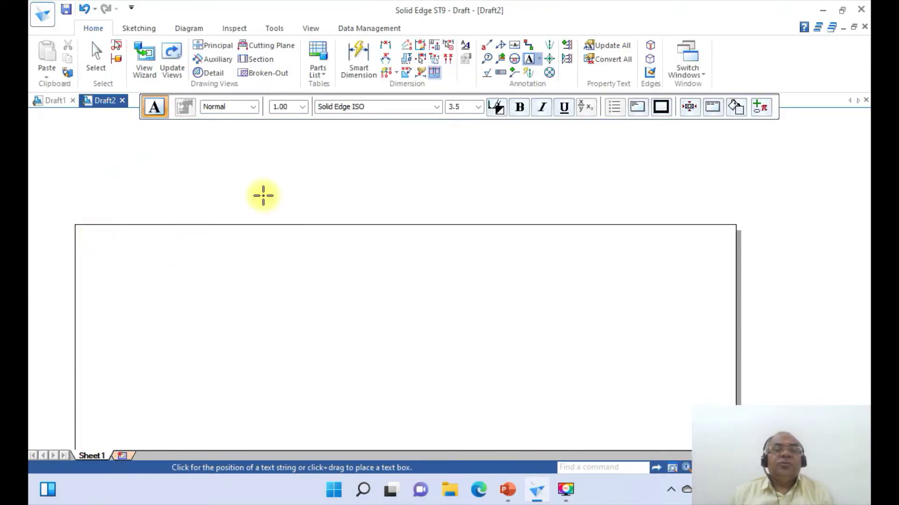
click(436, 107)
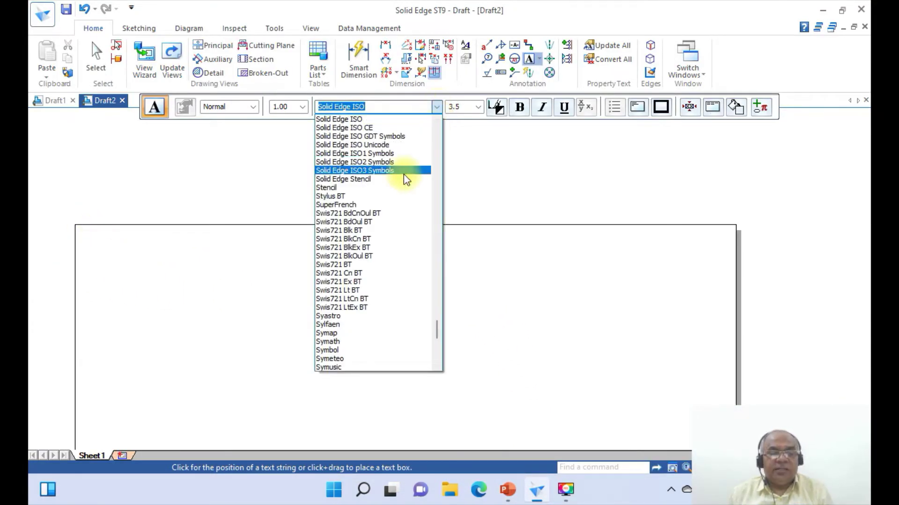
text(TI)
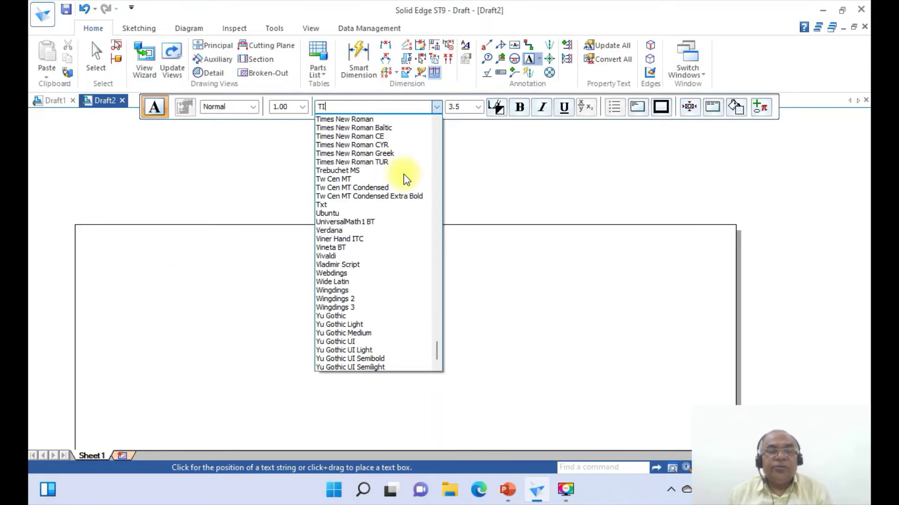
click(352, 120)
double_click(461, 109)
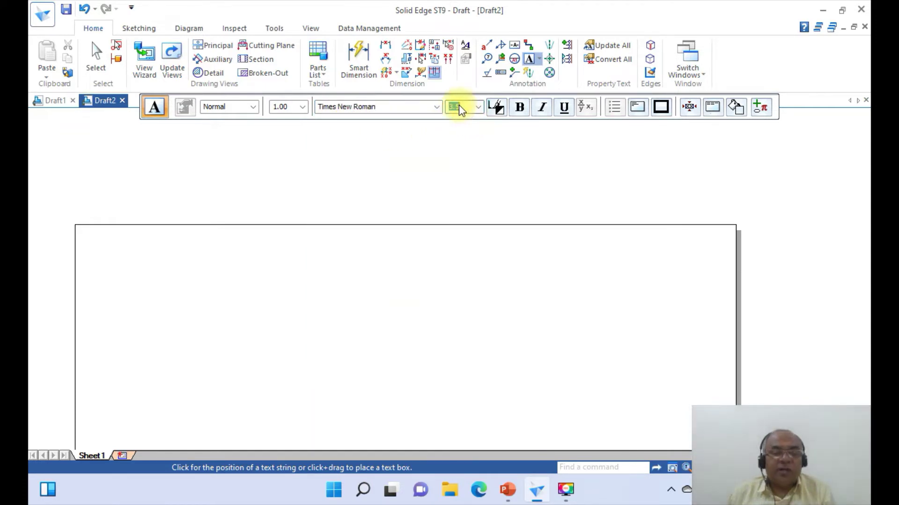
text(4)
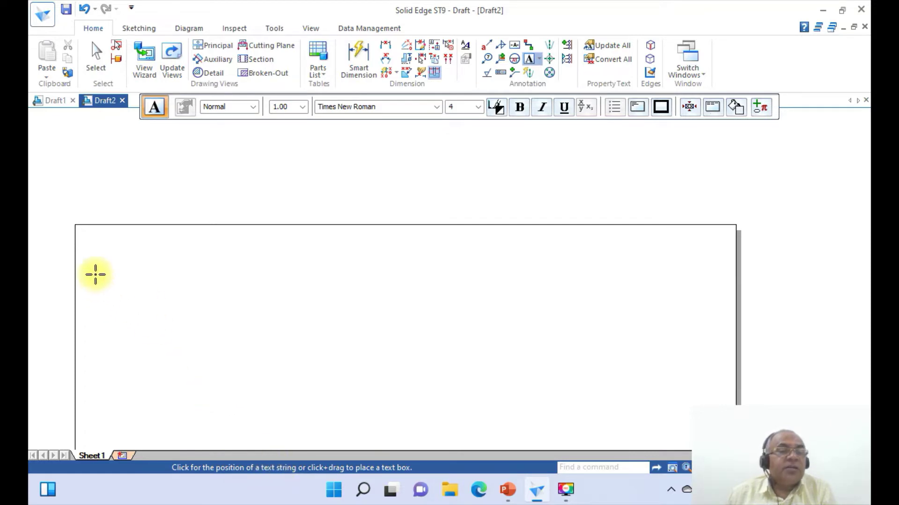
At the sheet's upper left, write "39. A line AB 80 mm long has its end A 20 mm above HP and 30 mm infront of VP.".
click(93, 251)
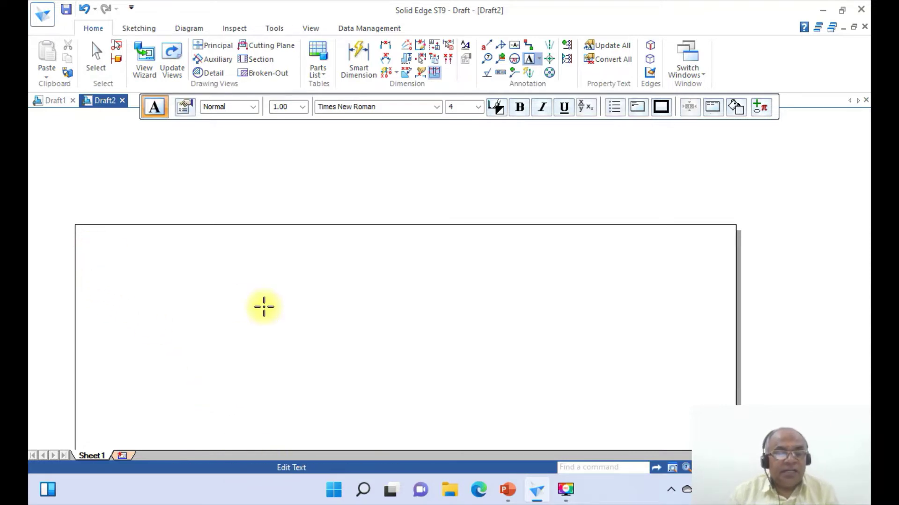
text(39.)
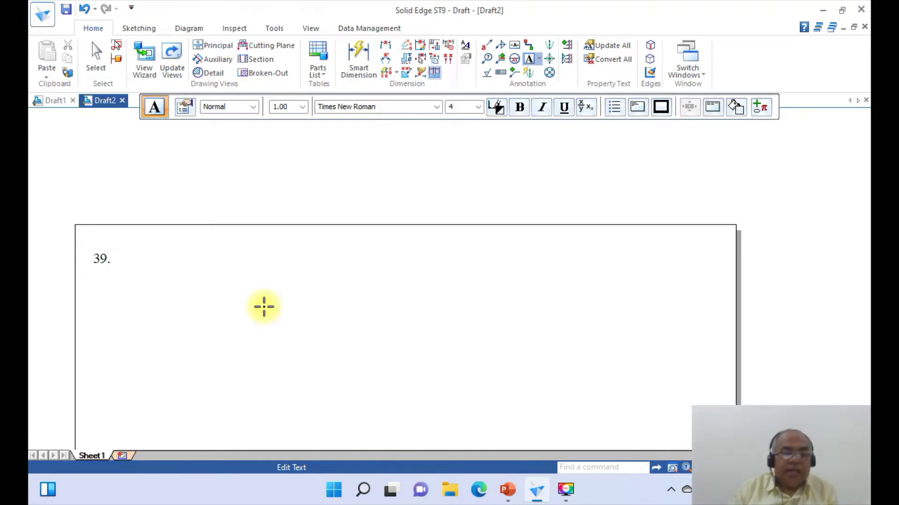
text(   A line AB 80 mm)
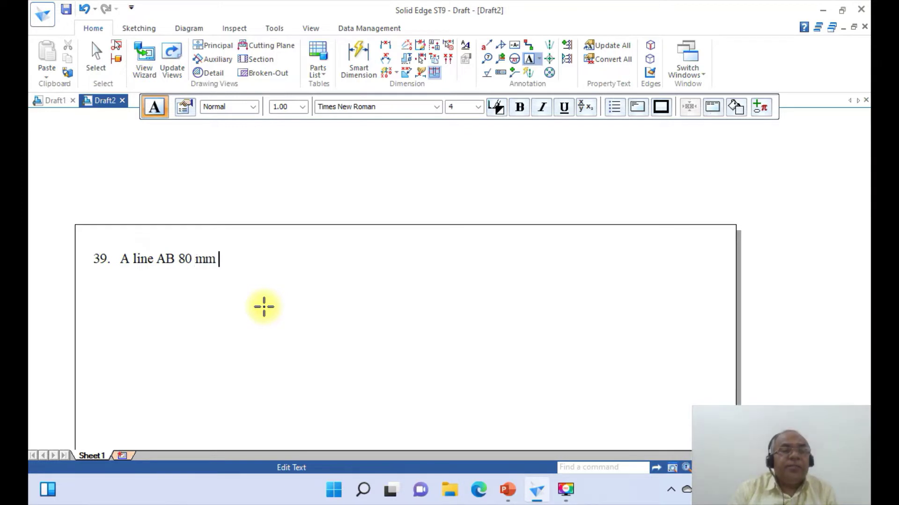
text( long has its end A 20 mm above HP and 30 mm infront of VP.)
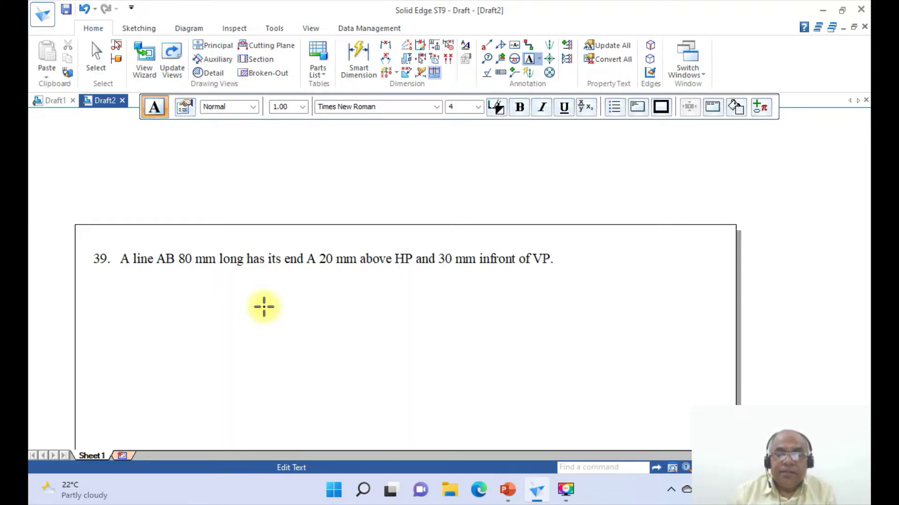
Check the problem slide in PowerPoint and continue the text with "It is inclined at 30° to HP and 45° to VP", breaking the line after HP.
click(508, 490)
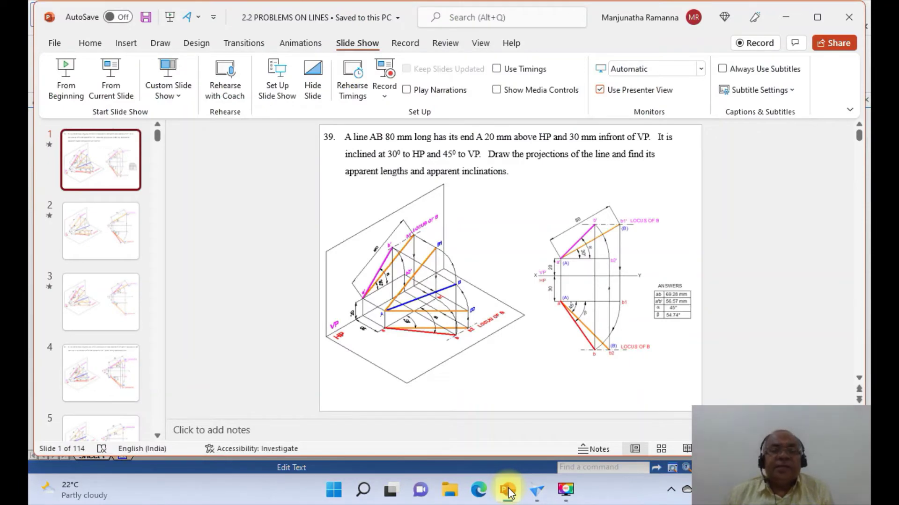
click(537, 490)
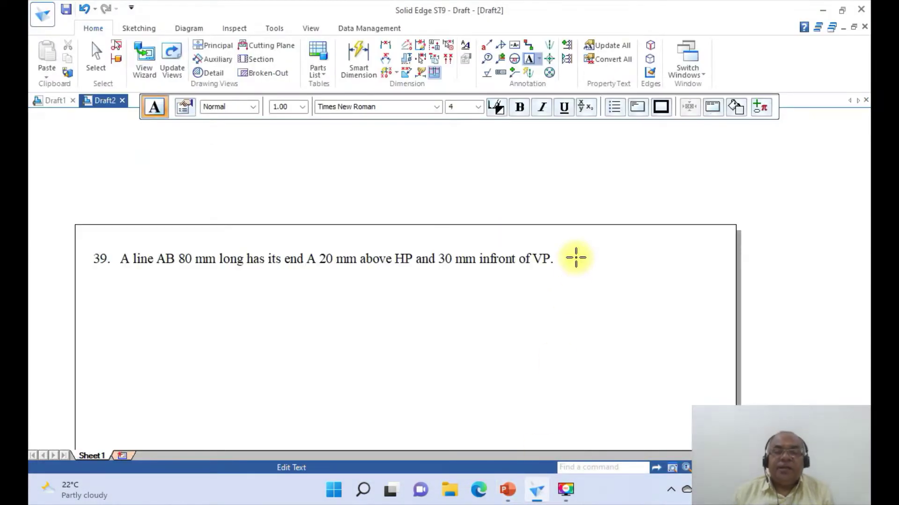
text(It is inclined at 30°)
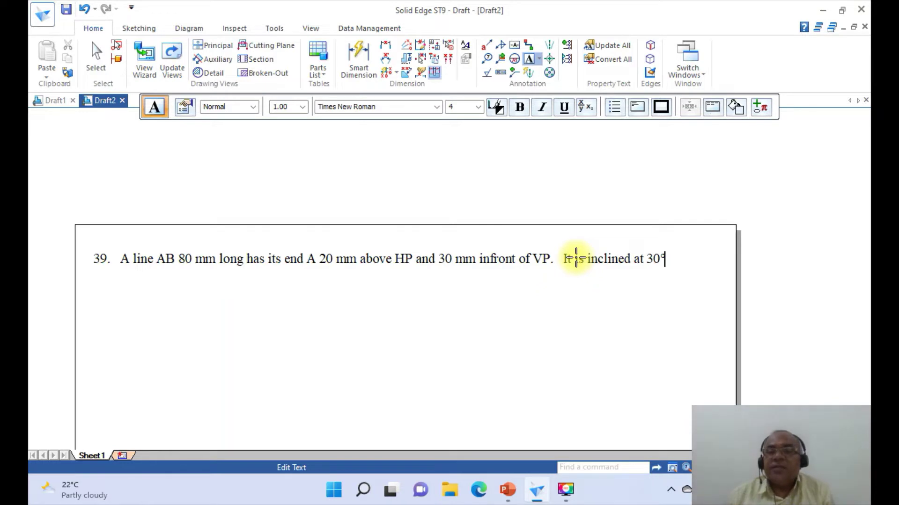
text(to HP )
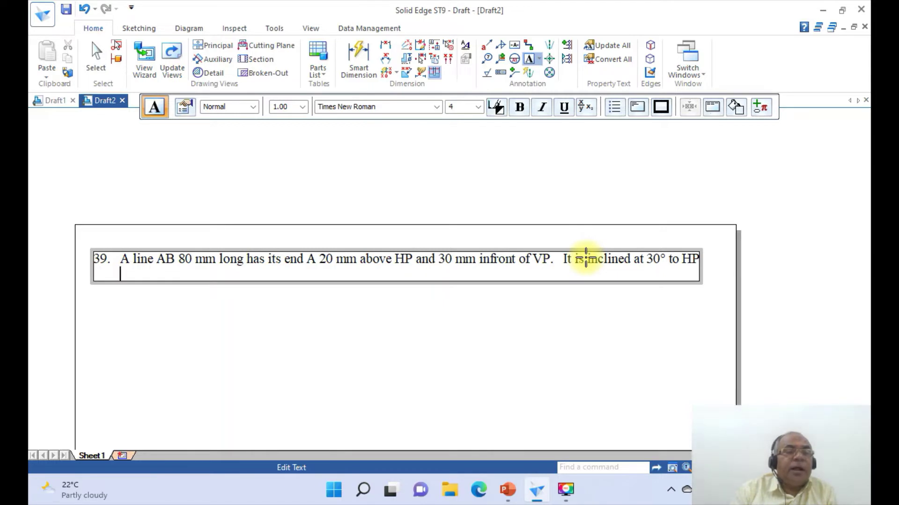
text(and)
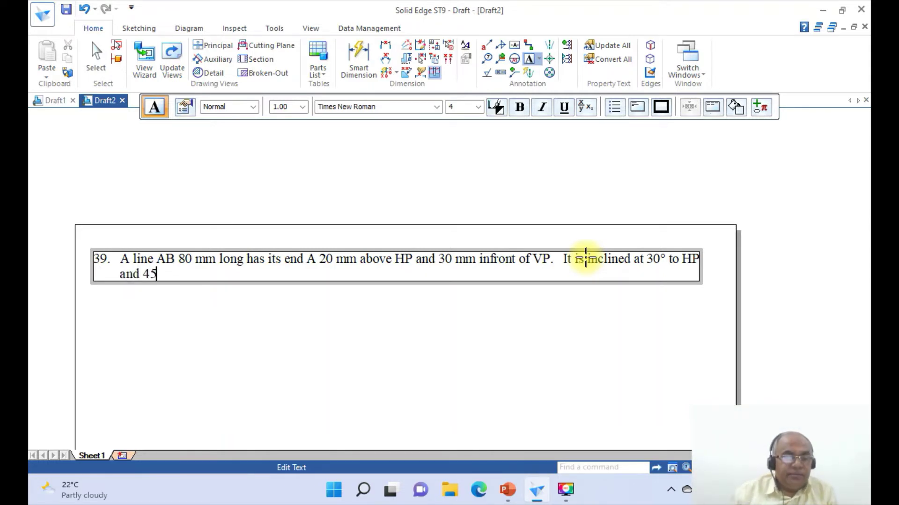
text( 45)
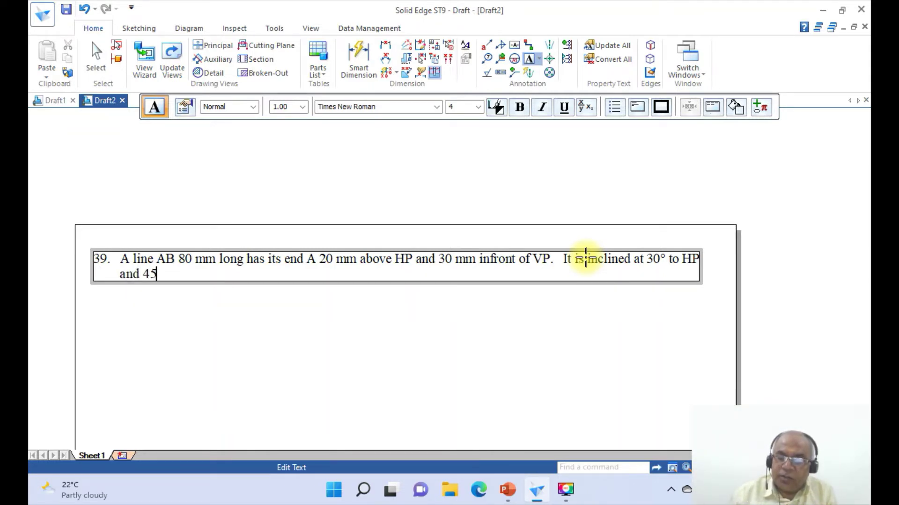
text(°)
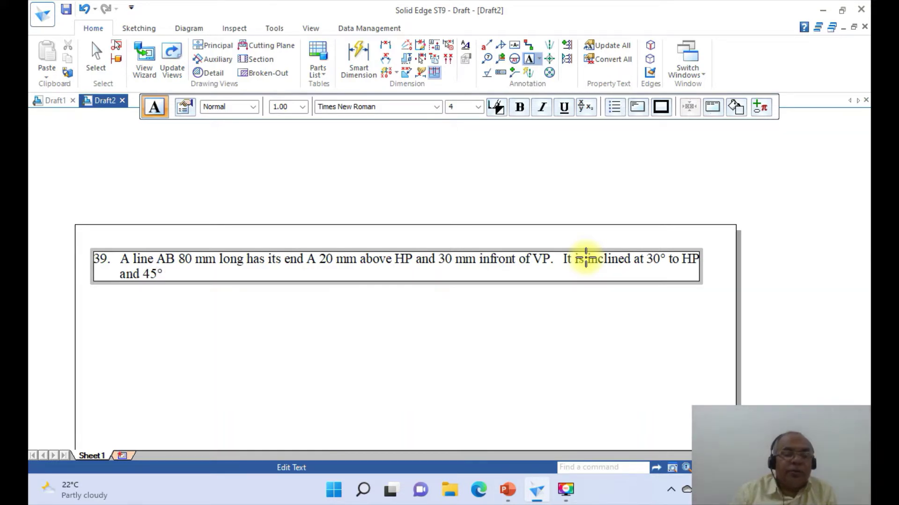
text( to VP)
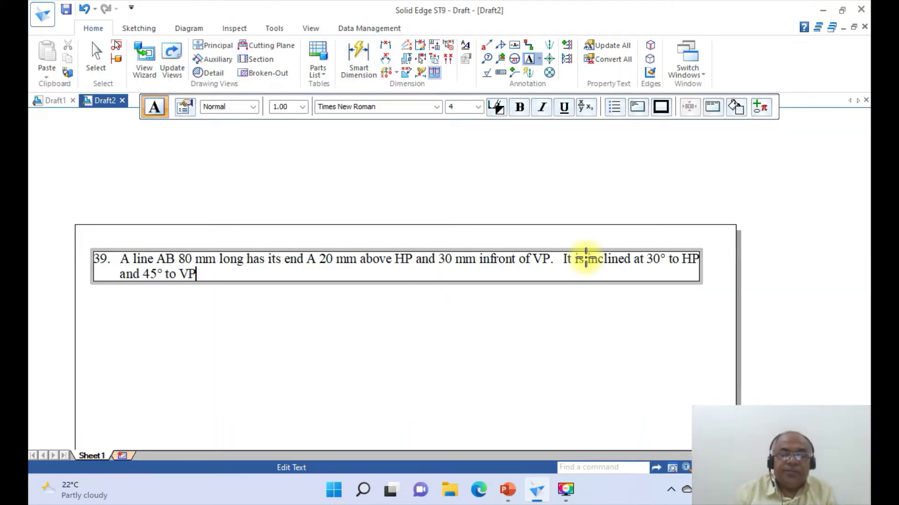
Check the problem slide in PowerPoint and finish the text with ". Draw the projections of the line and find its apparent lengths and apparent inclinations.".
click(507, 490)
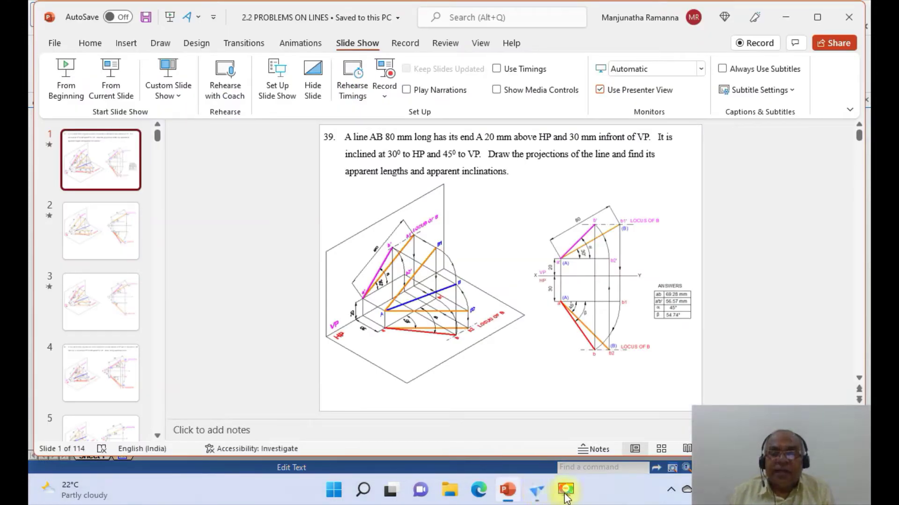
mouse_move(567, 495)
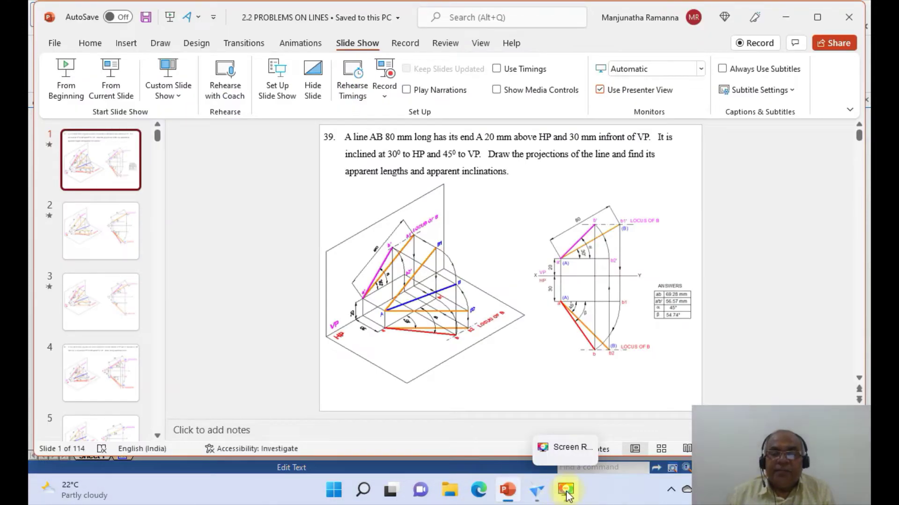
click(538, 495)
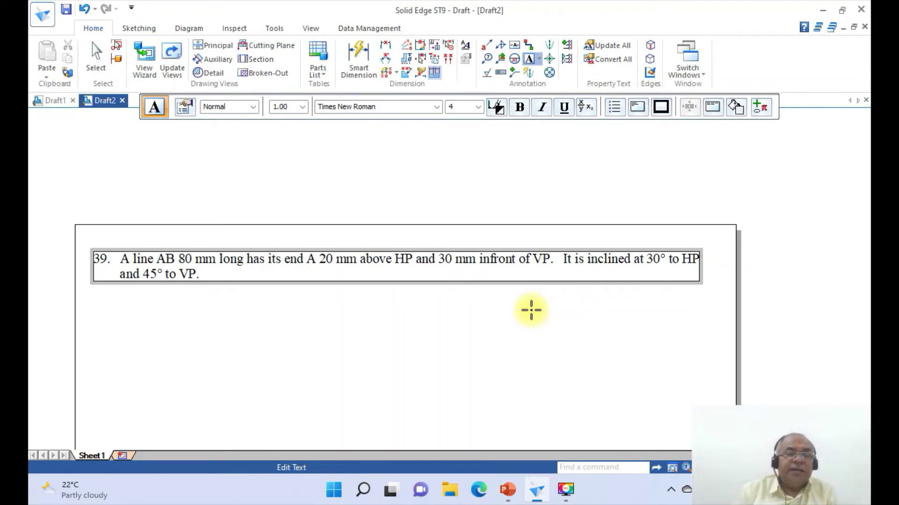
text(Draw)
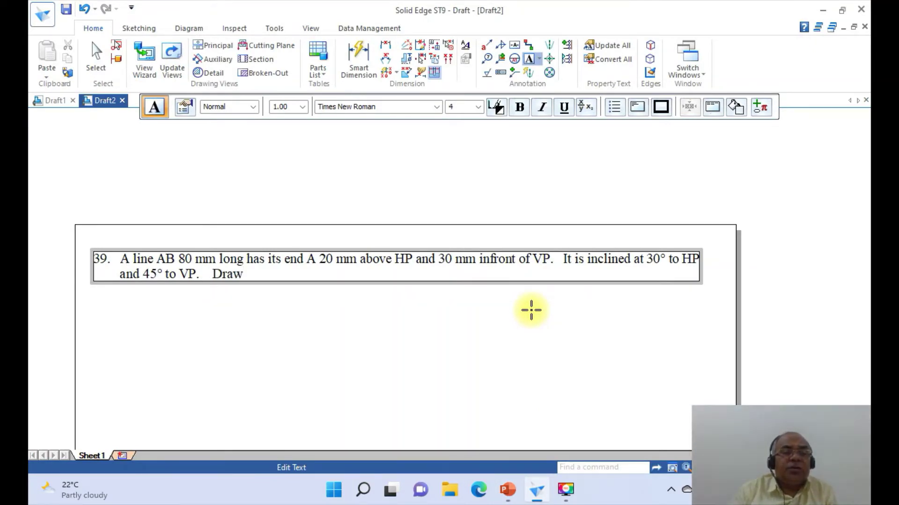
text( the projections o)
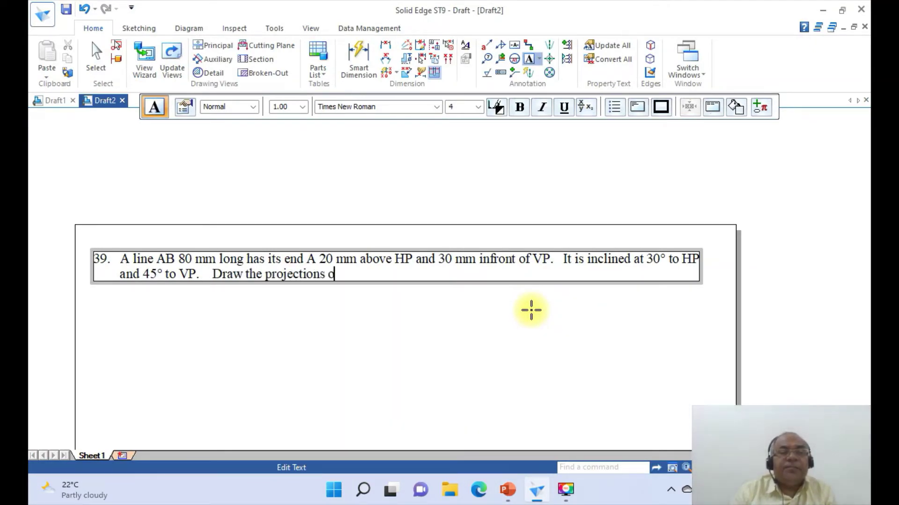
text(f the line and find)
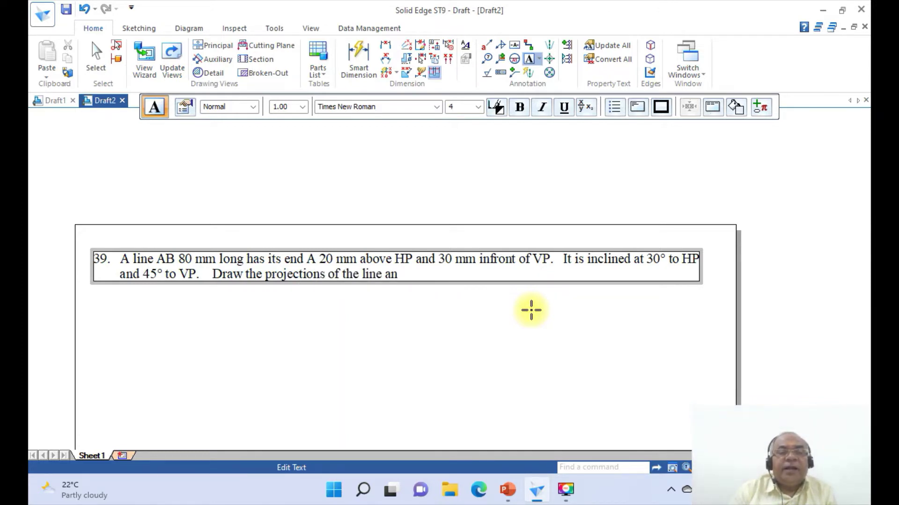
click(508, 489)
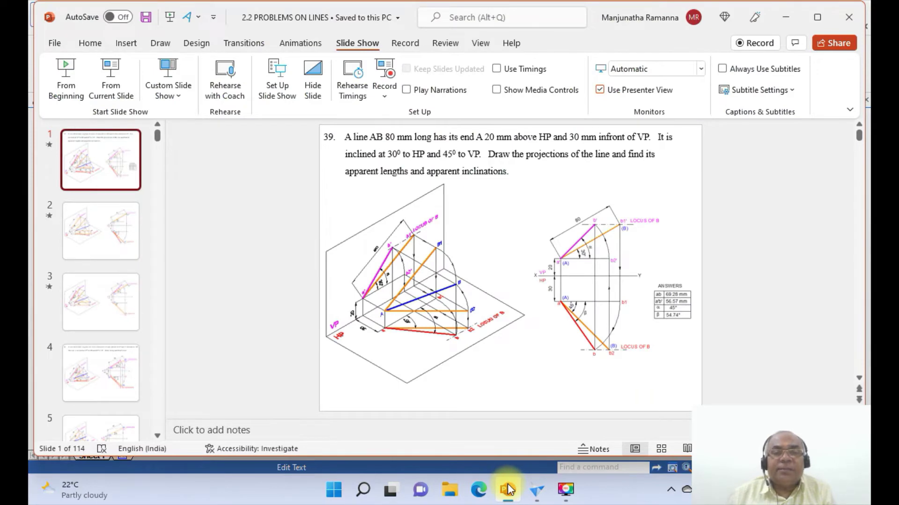
click(538, 489)
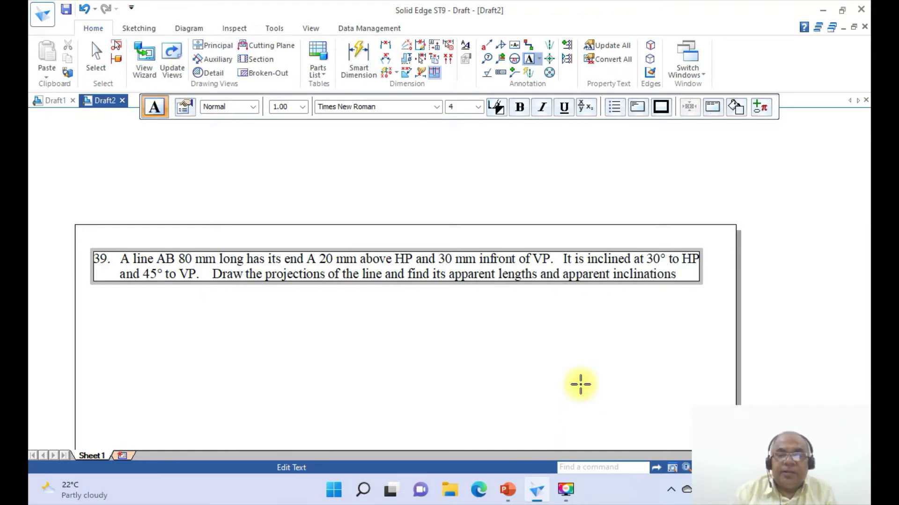
click(508, 338)
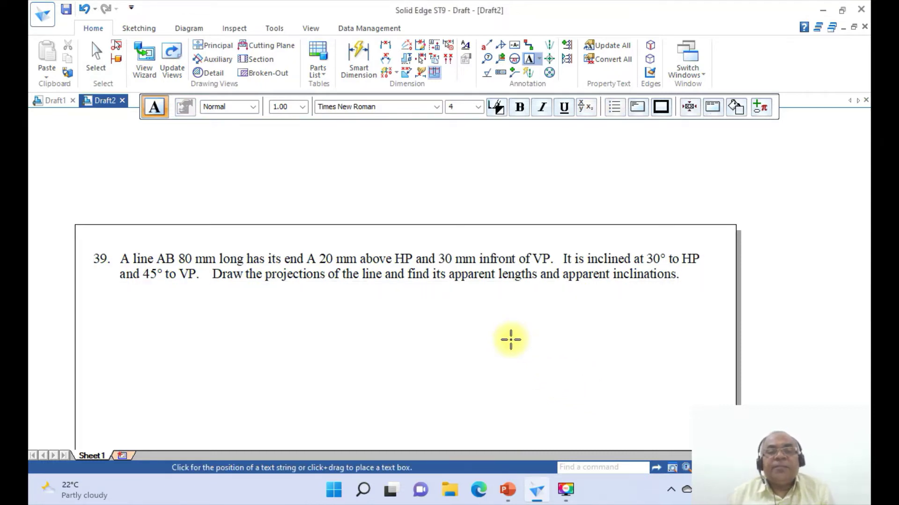
Increase the line spacing of the problem 39 text from single to about one and a half lines.
click(100, 68)
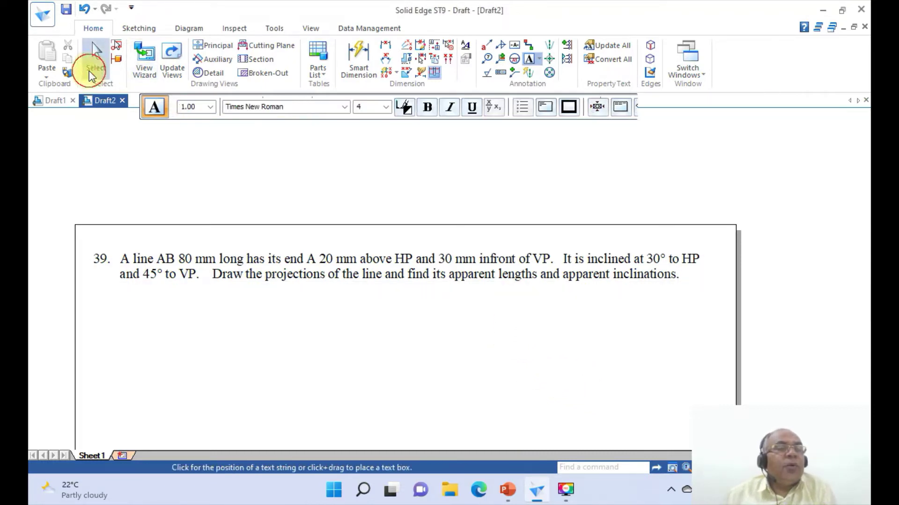
click(193, 277)
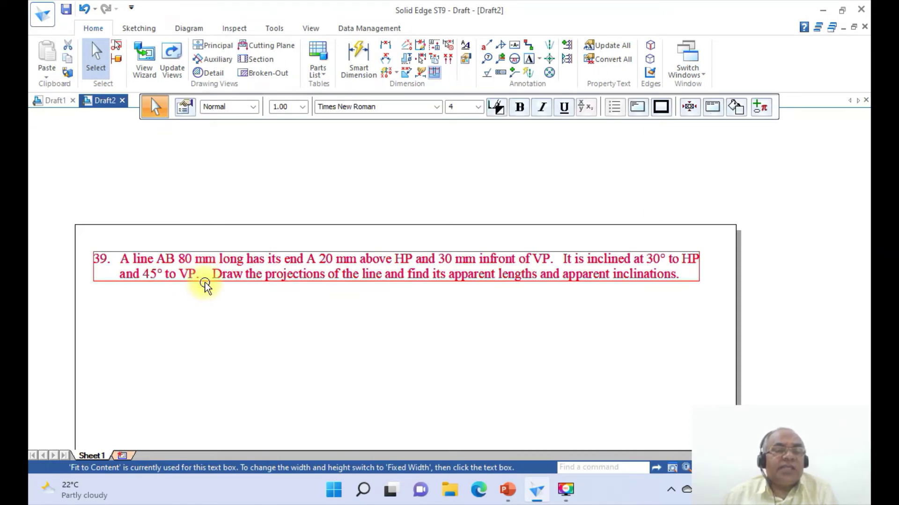
right_click(204, 283)
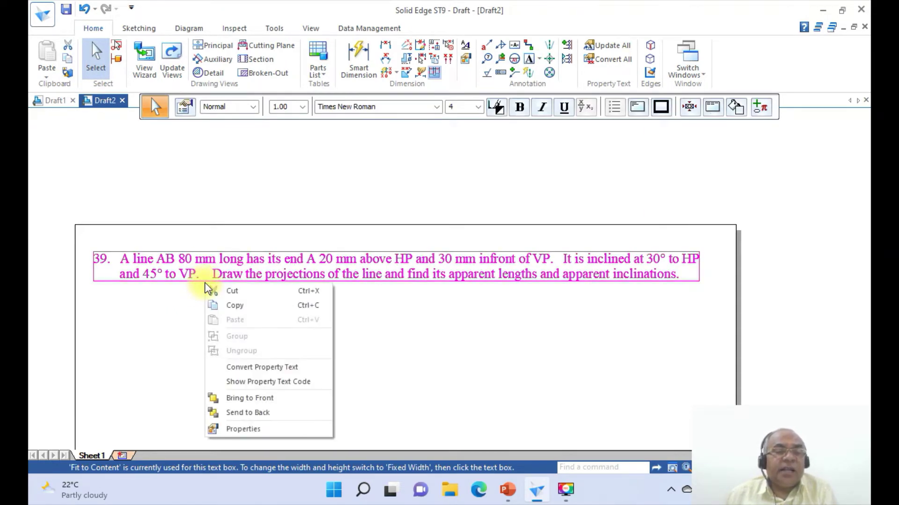
click(232, 441)
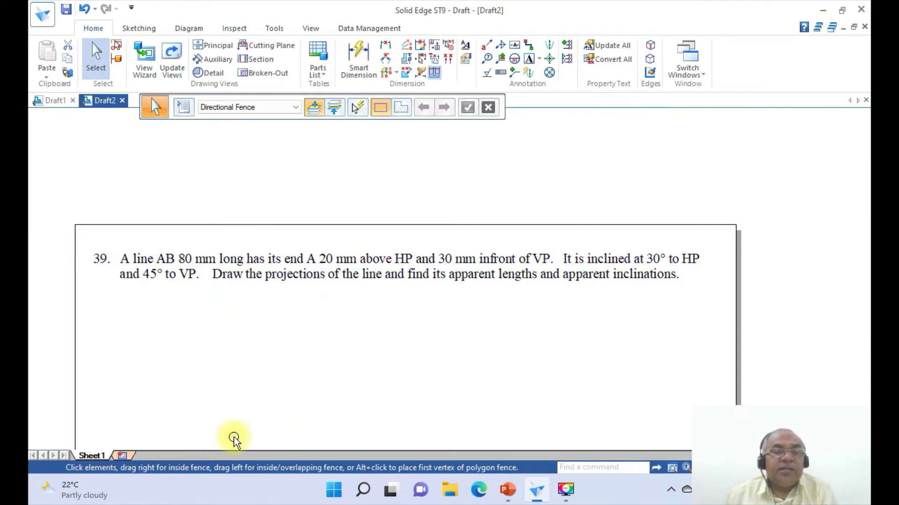
right_click(308, 272)
click(343, 417)
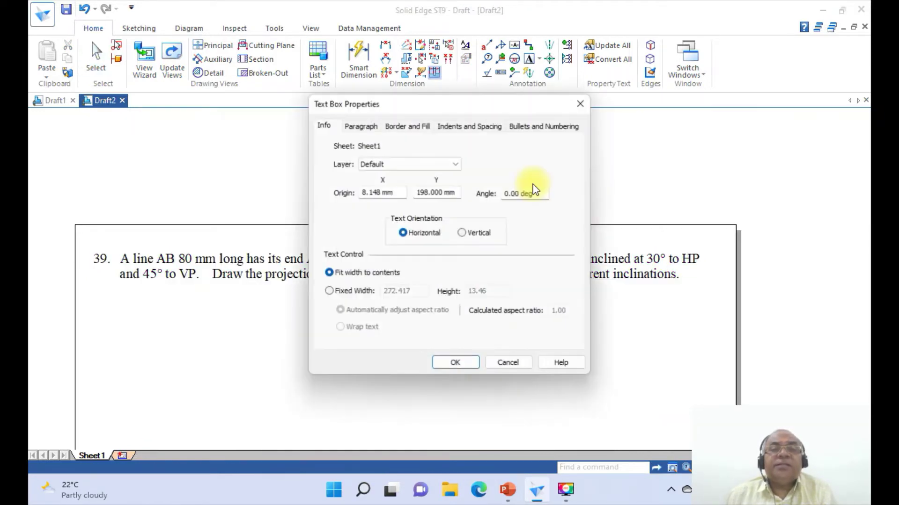
click(469, 126)
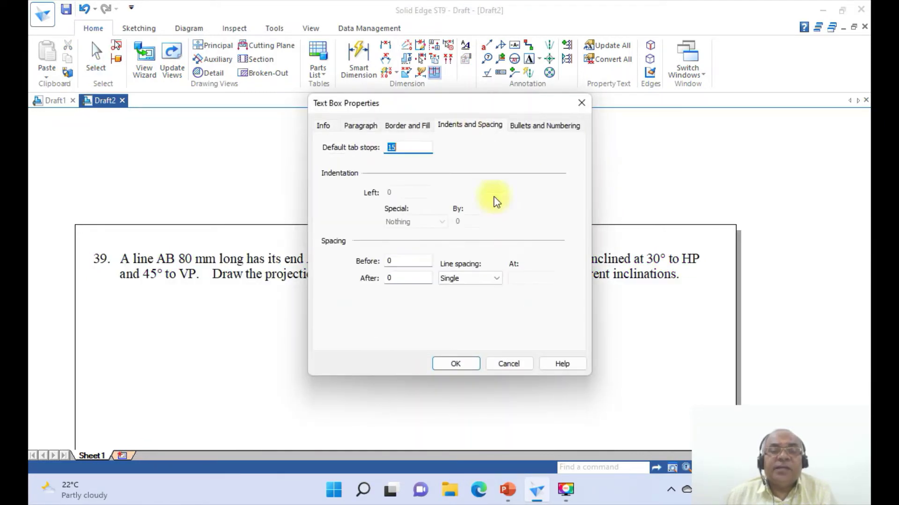
click(469, 278)
click(457, 299)
click(454, 363)
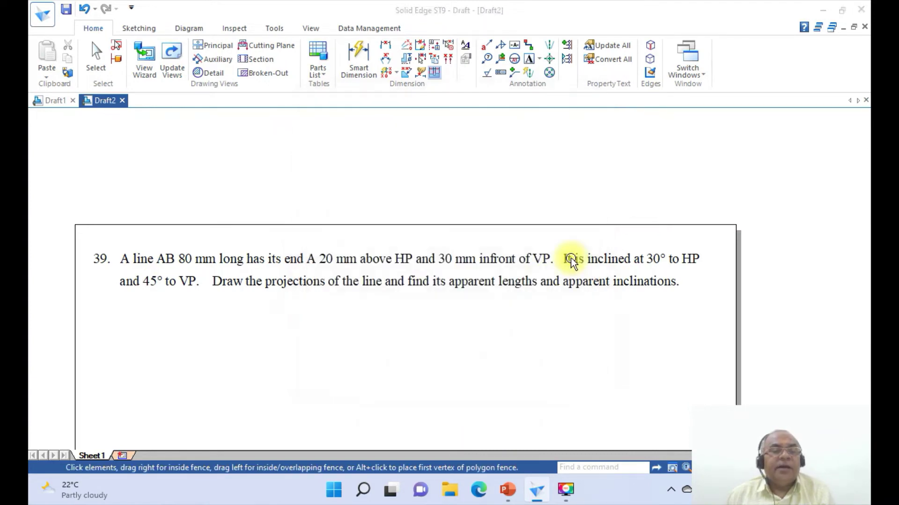
Fit the whole sheet in view, check the reference projections on the PowerPoint slide and return to Solid Edge.
click(571, 258)
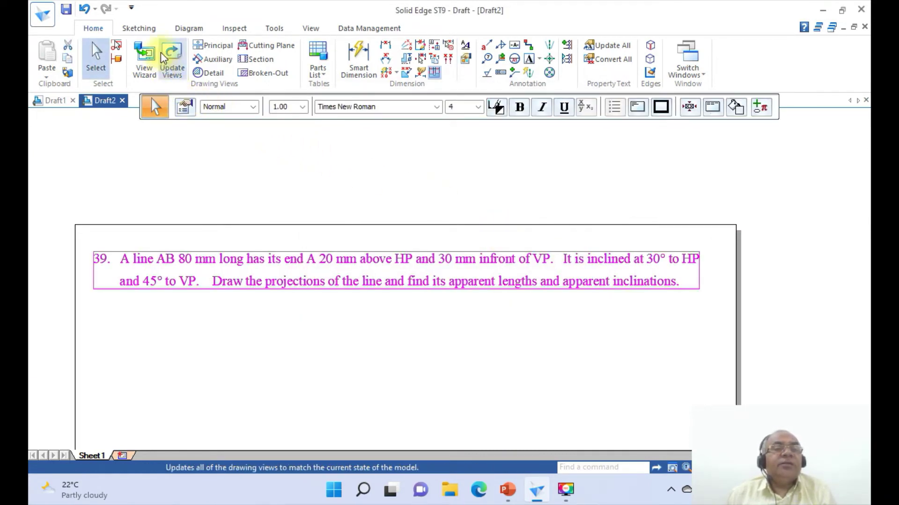
click(309, 27)
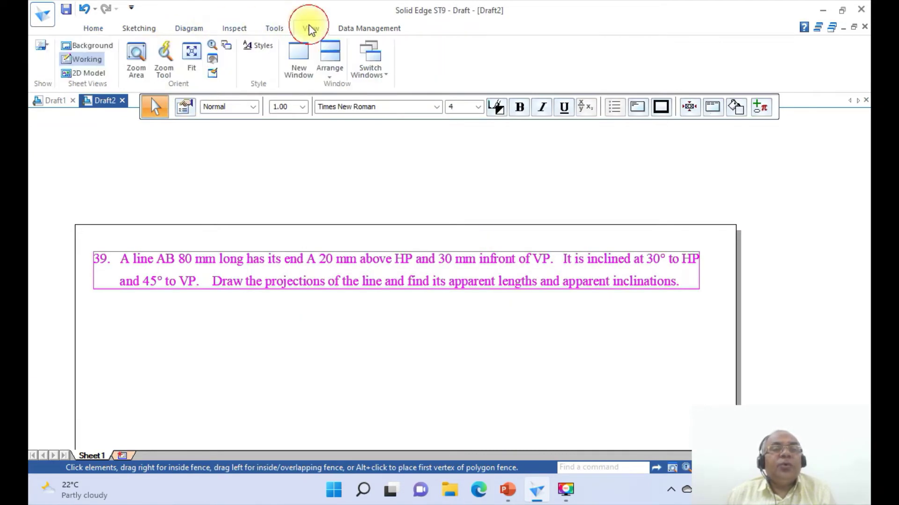
click(190, 57)
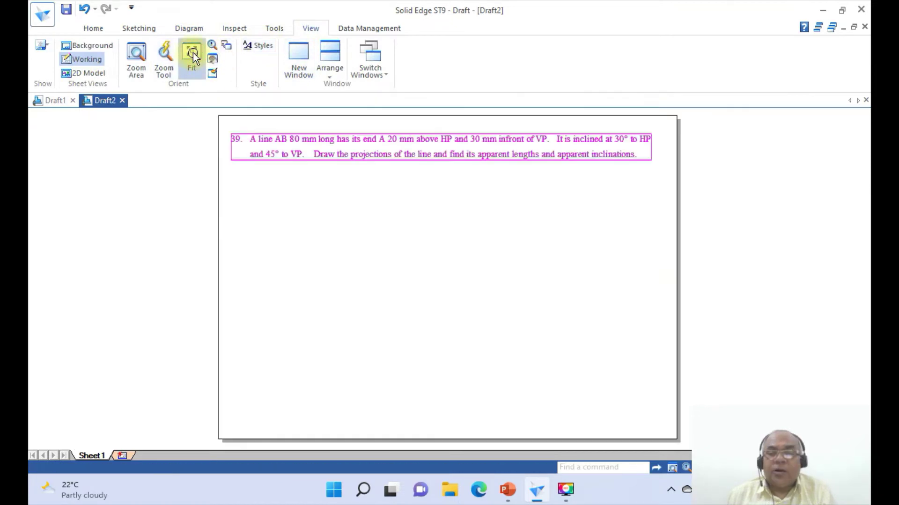
click(549, 313)
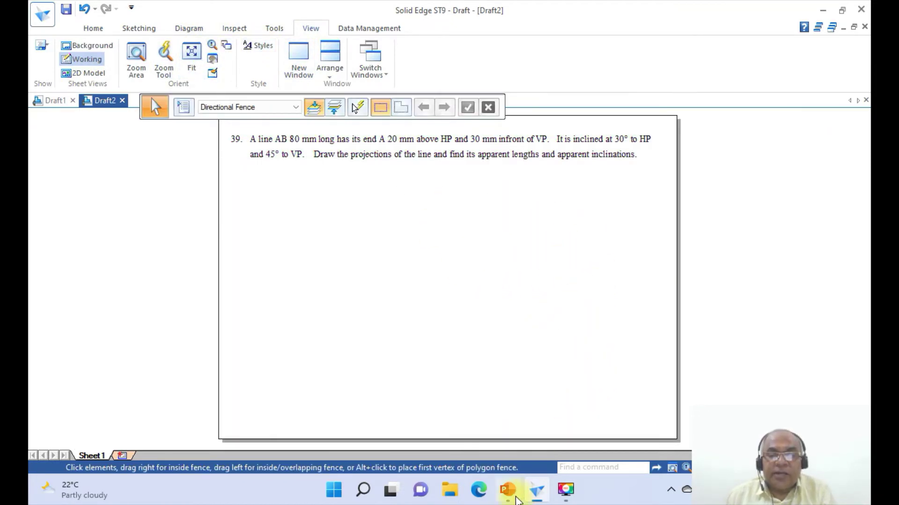
click(512, 495)
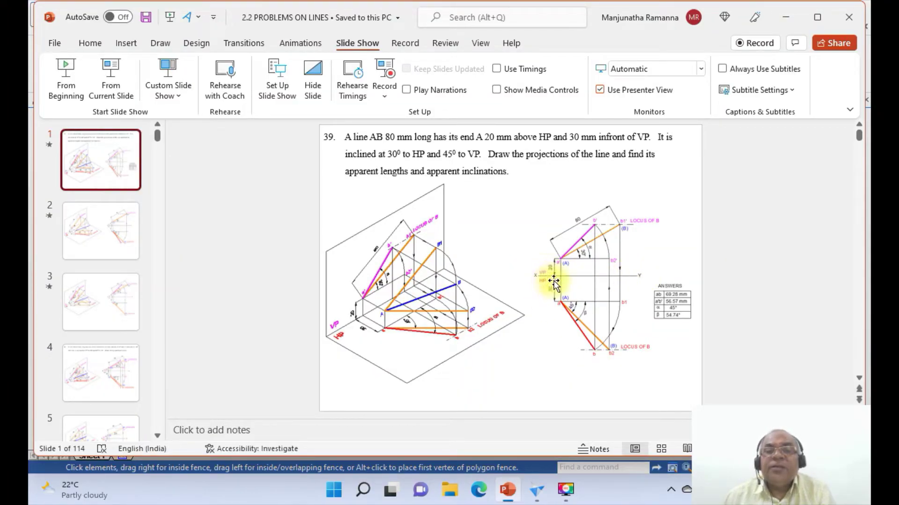
click(536, 489)
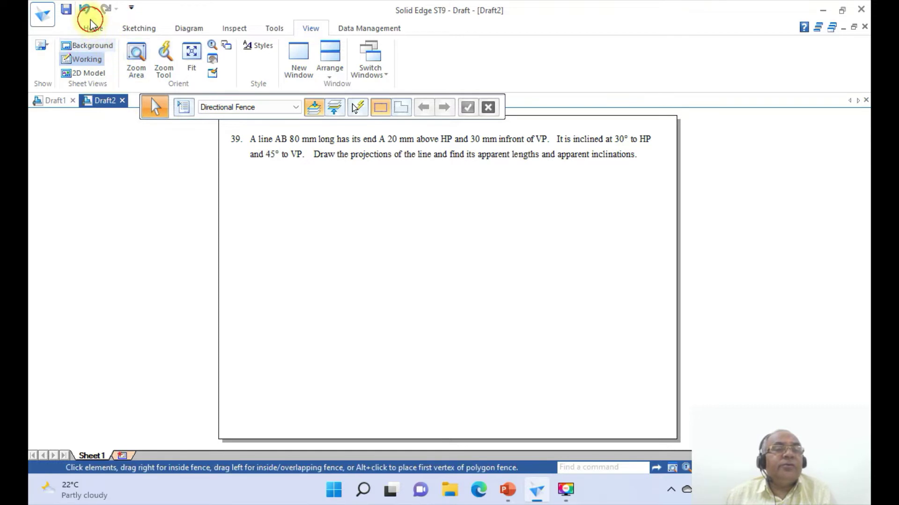
Draw a horizontal XY reference line across the middle of the sheet with a line width of .05 mm.
click(139, 29)
click(89, 44)
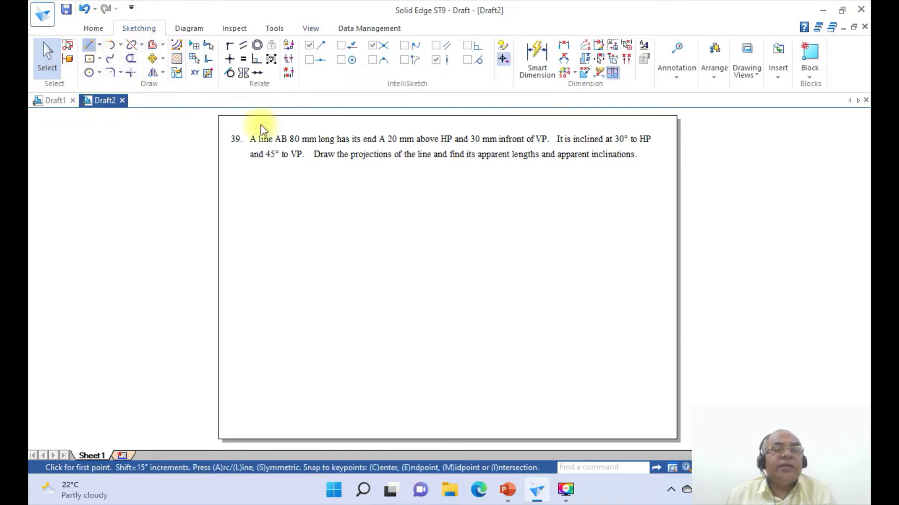
click(308, 108)
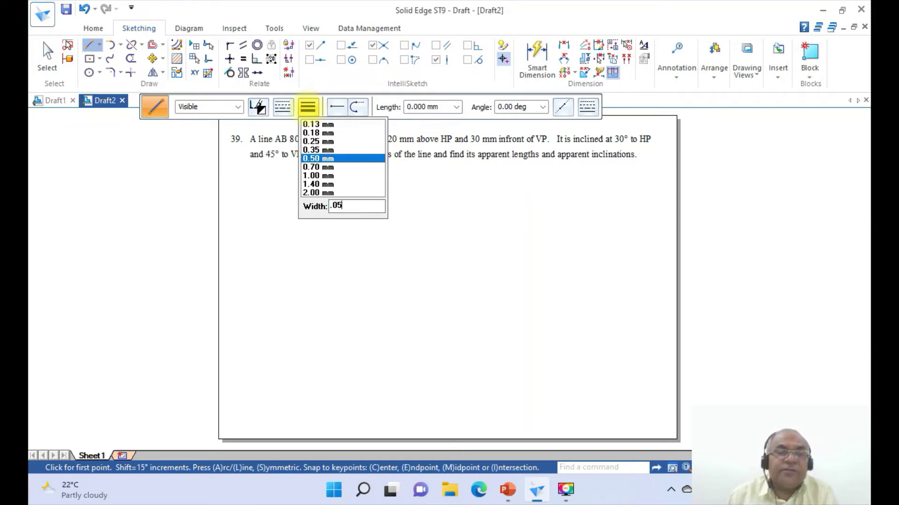
text(.05)
key(Return)
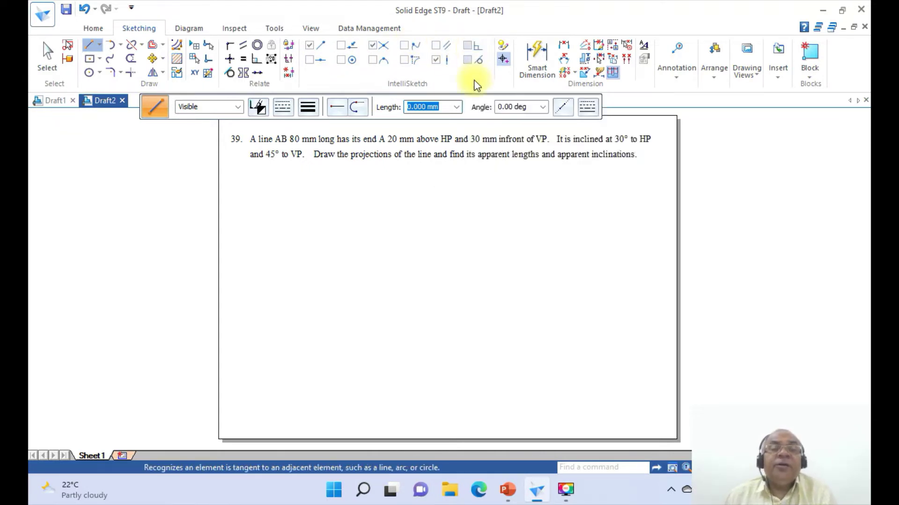
click(289, 286)
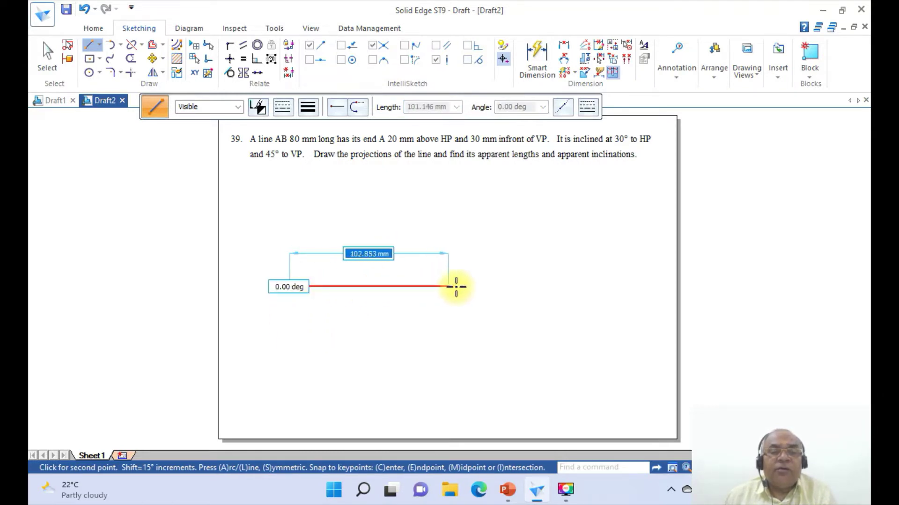
click(533, 287)
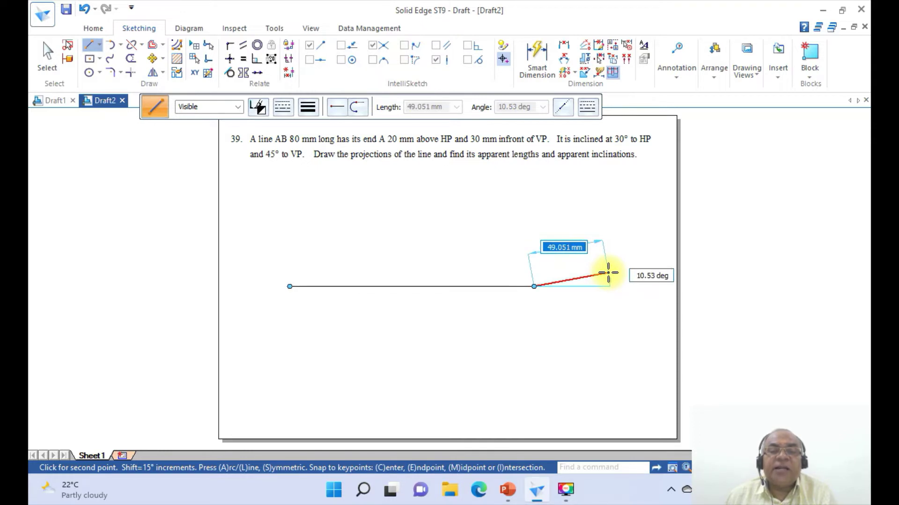
right_click(608, 273)
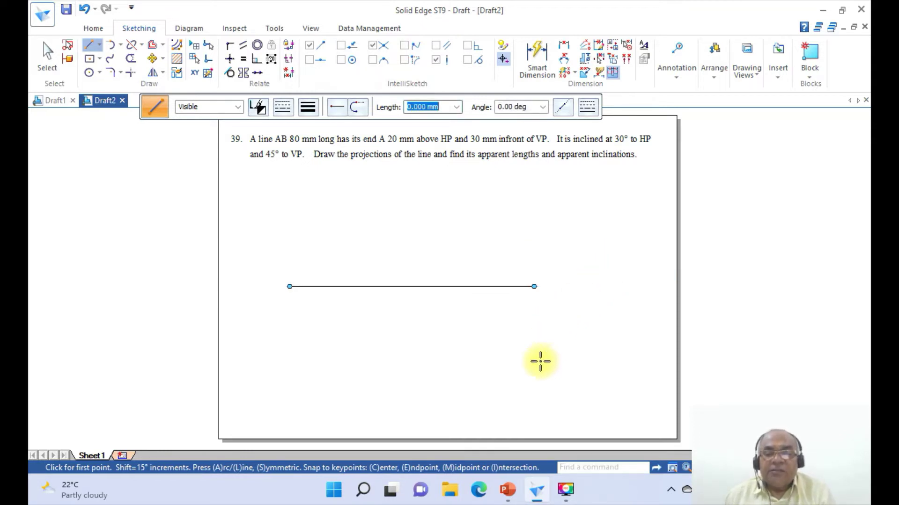
Check the slide's projections in PowerPoint and offset the XY line 20 mm upwards in Solid Edge.
click(510, 493)
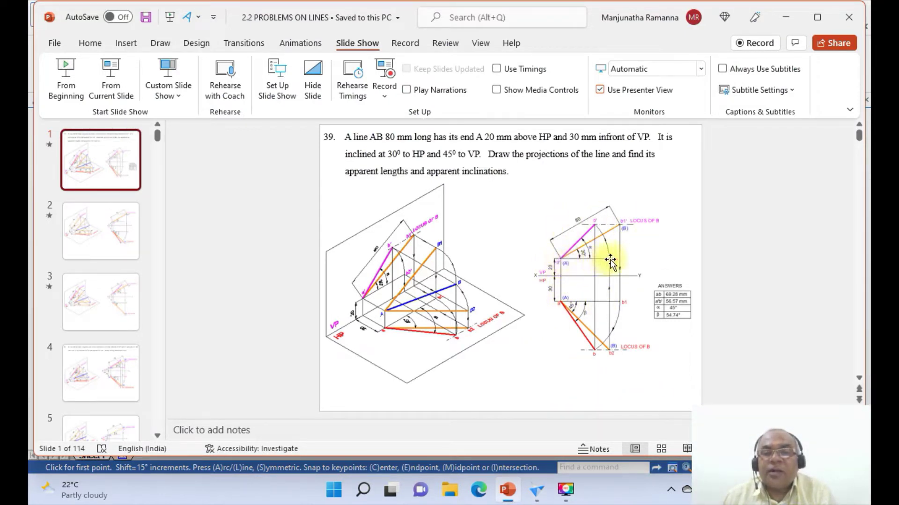
click(537, 490)
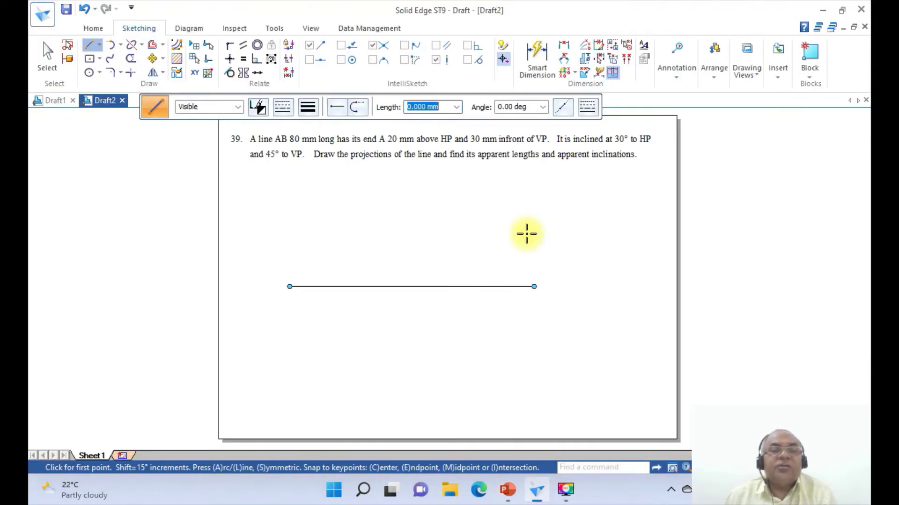
click(153, 46)
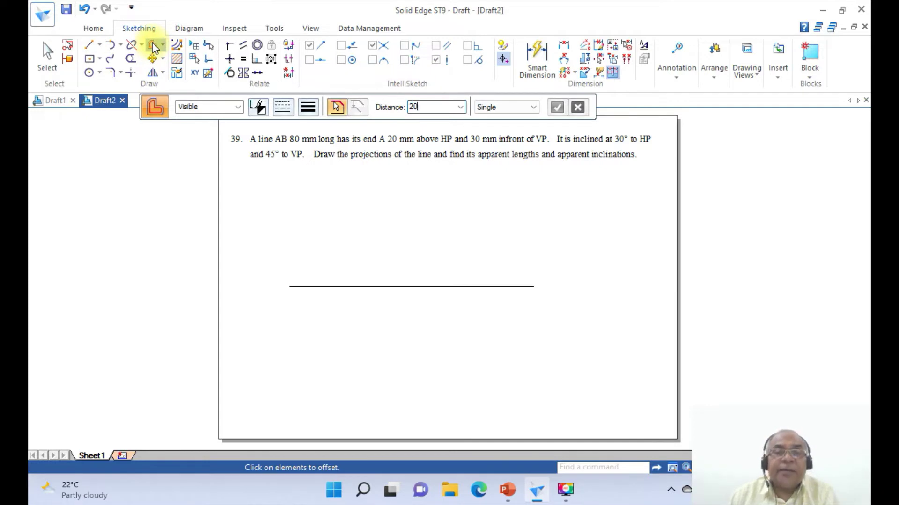
click(363, 286)
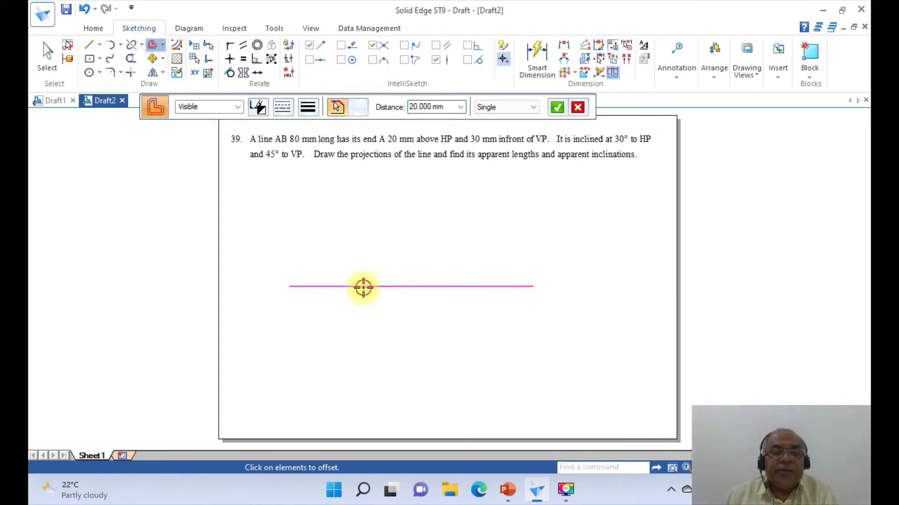
right_click(363, 276)
click(364, 274)
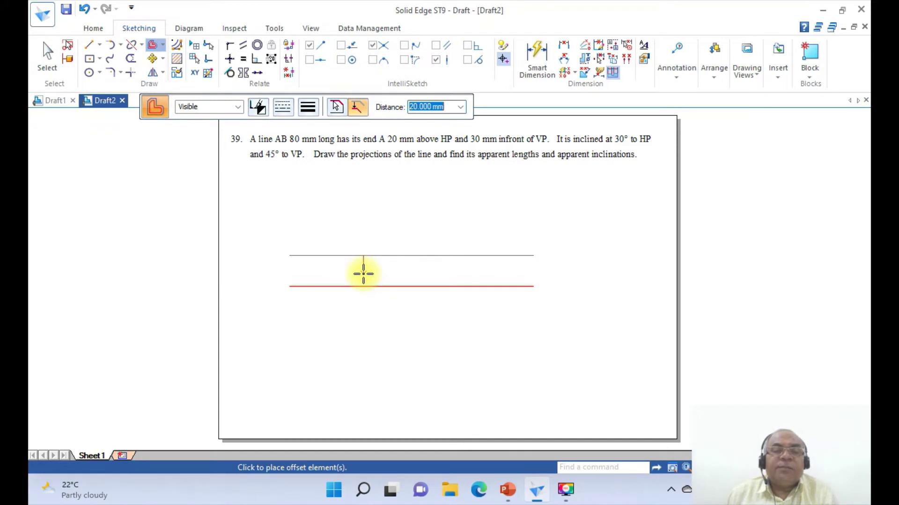
click(364, 274)
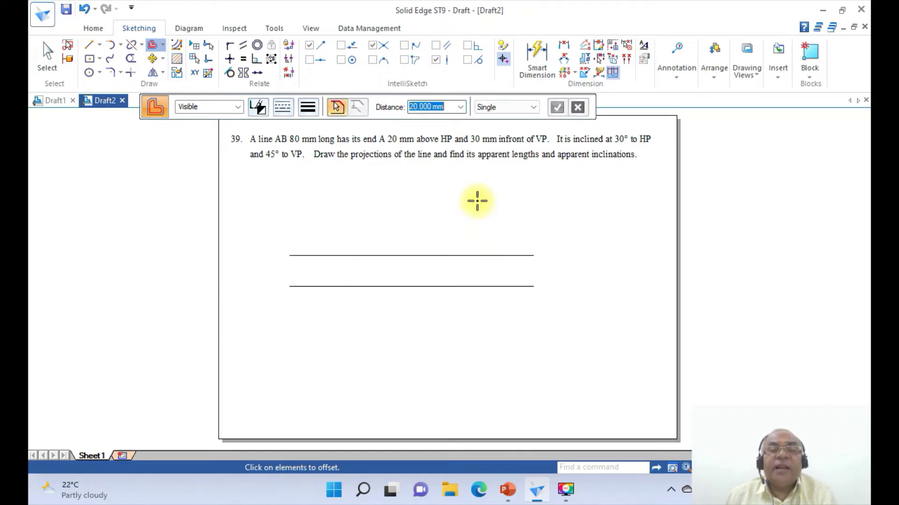
Offset the XY line 30 mm downwards.
text(30)
key(Return)
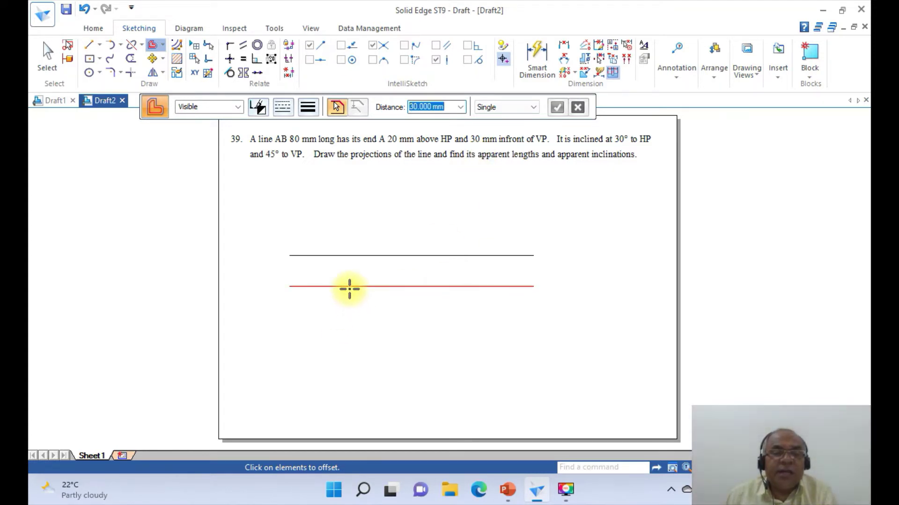
click(349, 286)
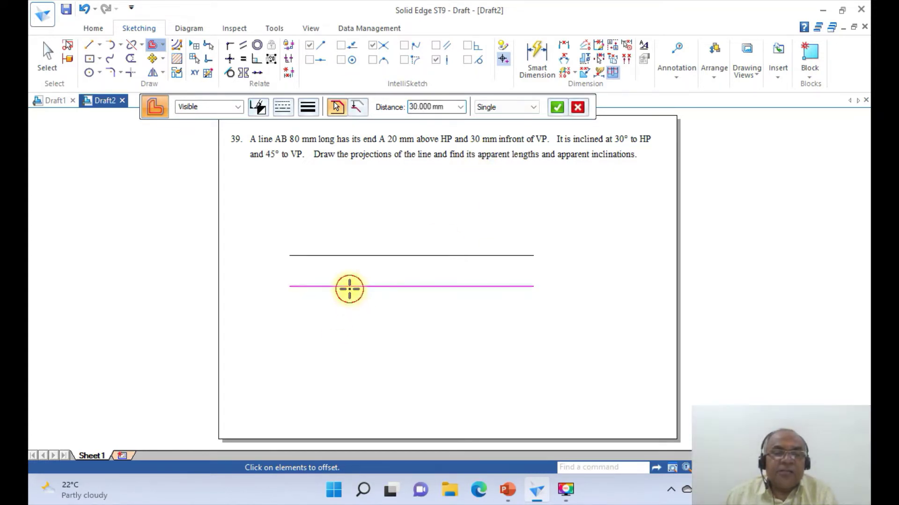
right_click(402, 351)
click(412, 377)
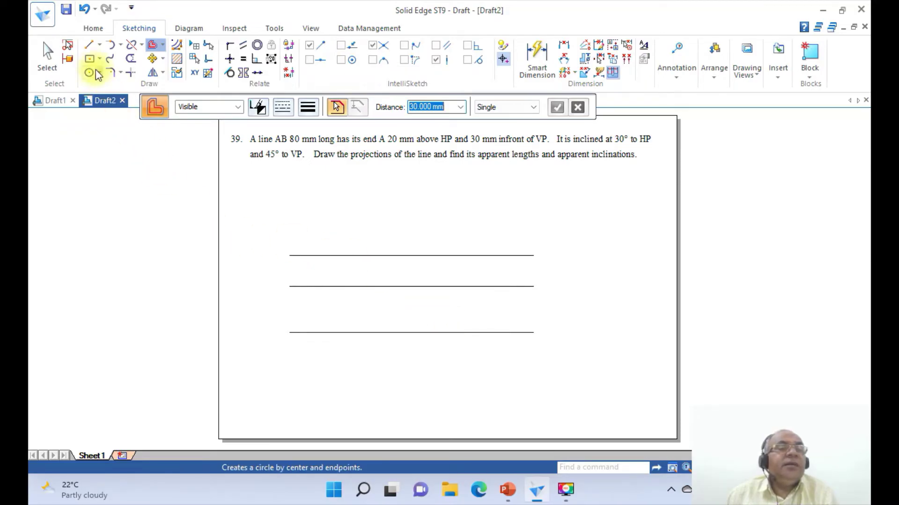
Check the projections on the PowerPoint slide and draw a vertical line about 79 mm long across the three horizontal lines in Solid Edge.
click(508, 490)
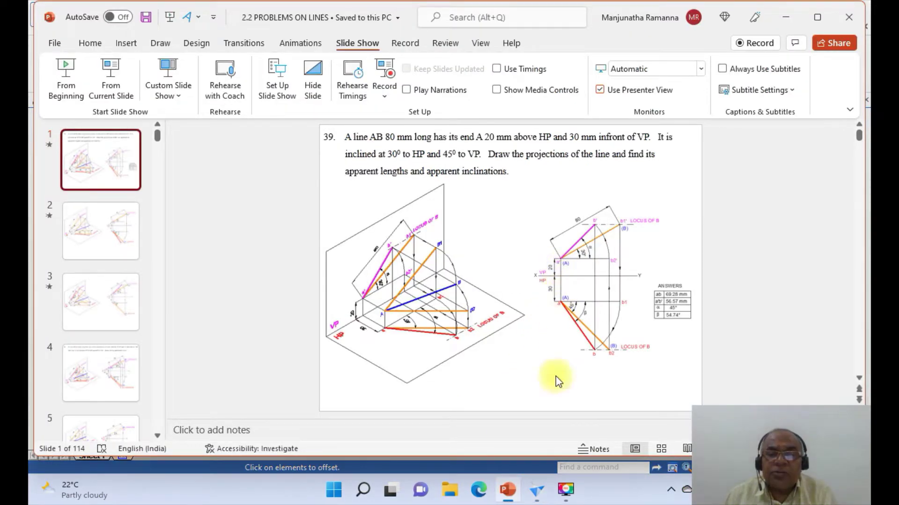
click(536, 490)
click(89, 44)
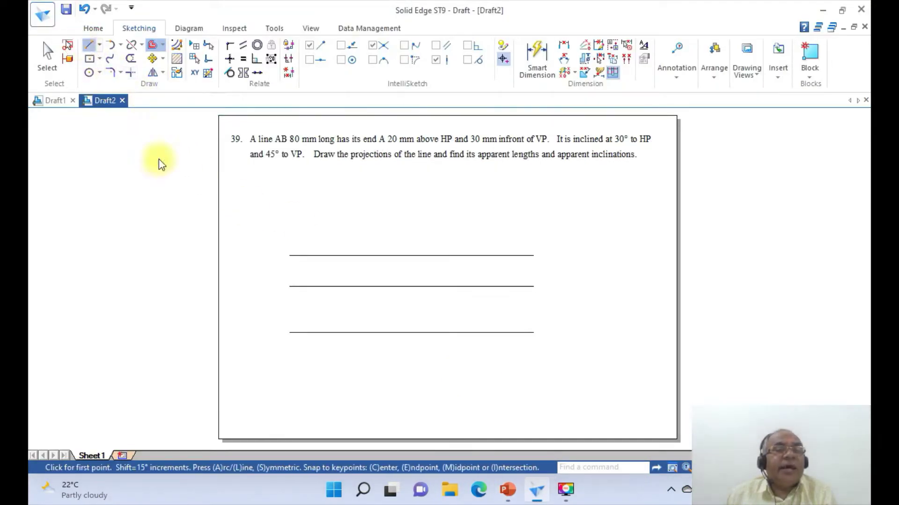
click(335, 236)
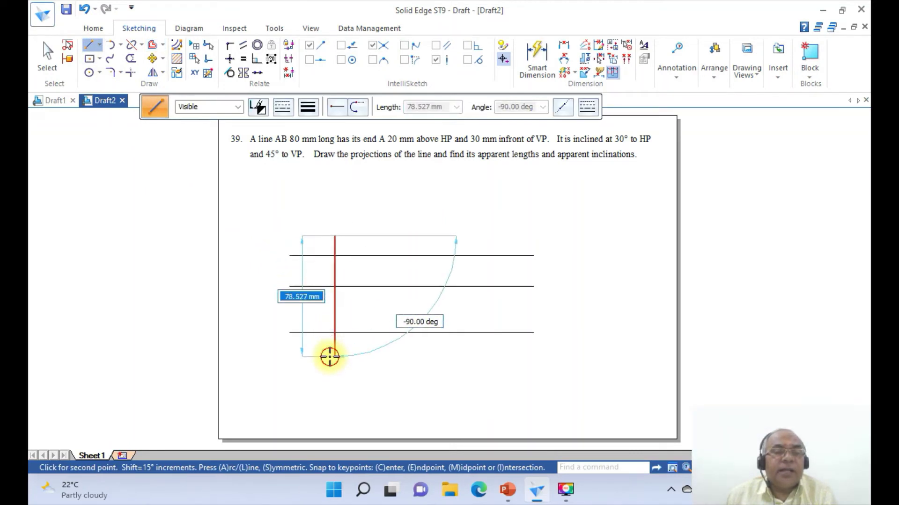
click(333, 357)
Trim the vertical line and the two offset lines to corners at their upper and lower intersections, keeping the parts right of the vertical.
click(130, 74)
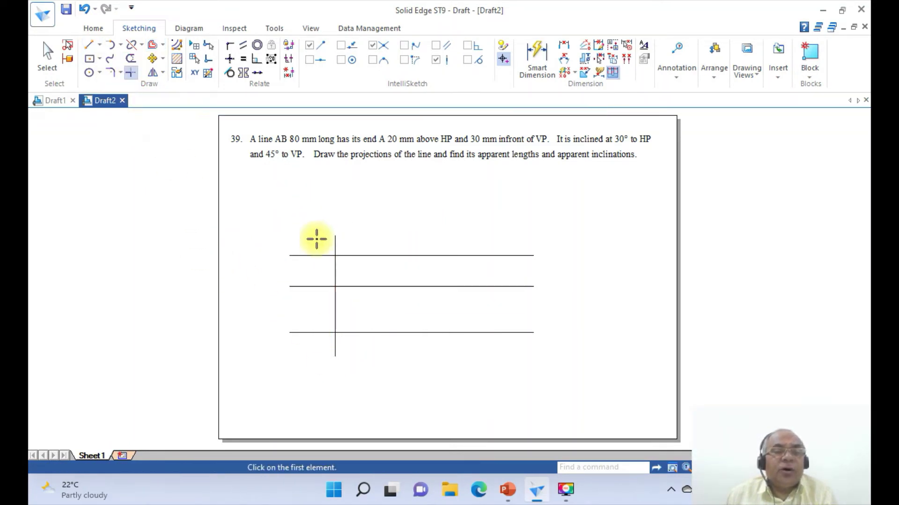
click(334, 272)
click(347, 256)
click(335, 312)
click(359, 333)
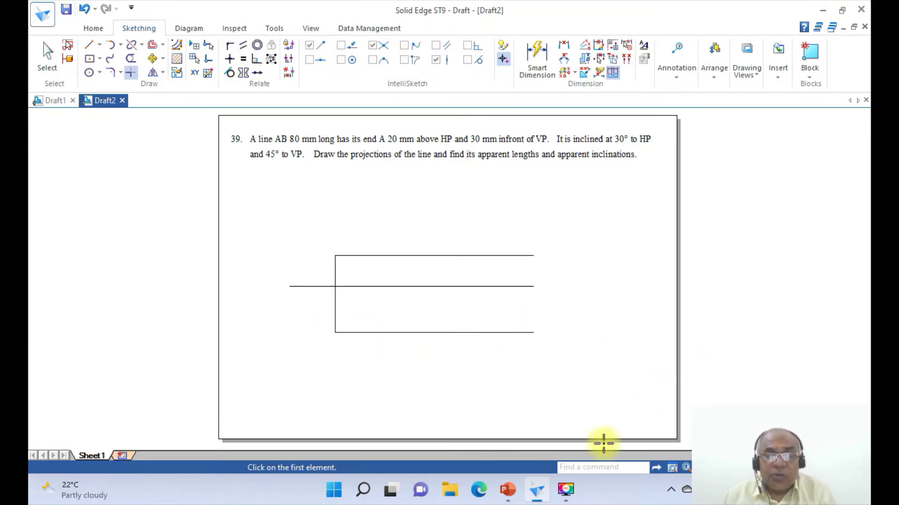
Using the PowerPoint slide as reference, draw in Solid Edge an 80 mm line at 30° from the upper corner and a horizontal line leftwards from its end.
click(508, 490)
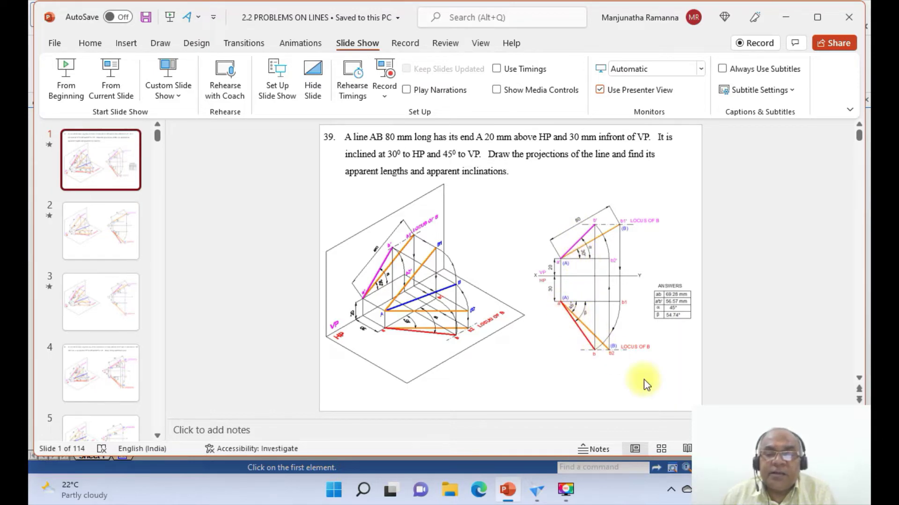
click(543, 489)
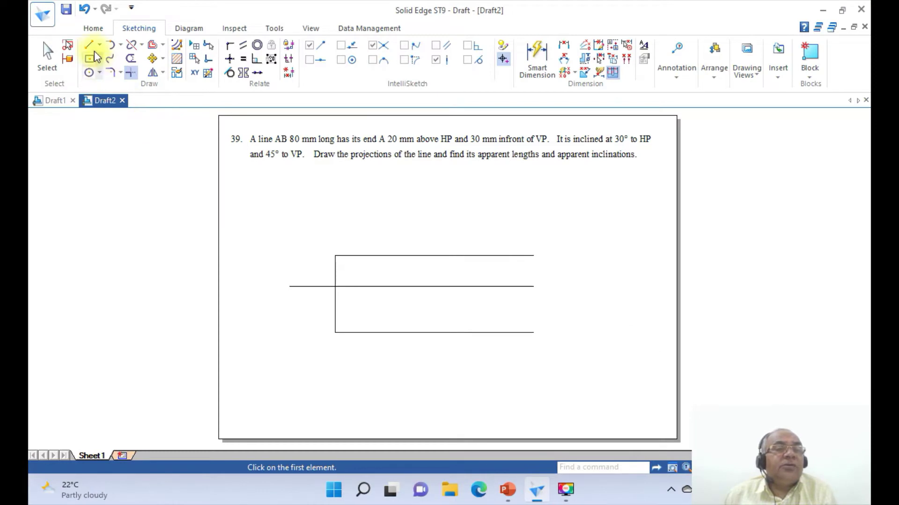
click(89, 45)
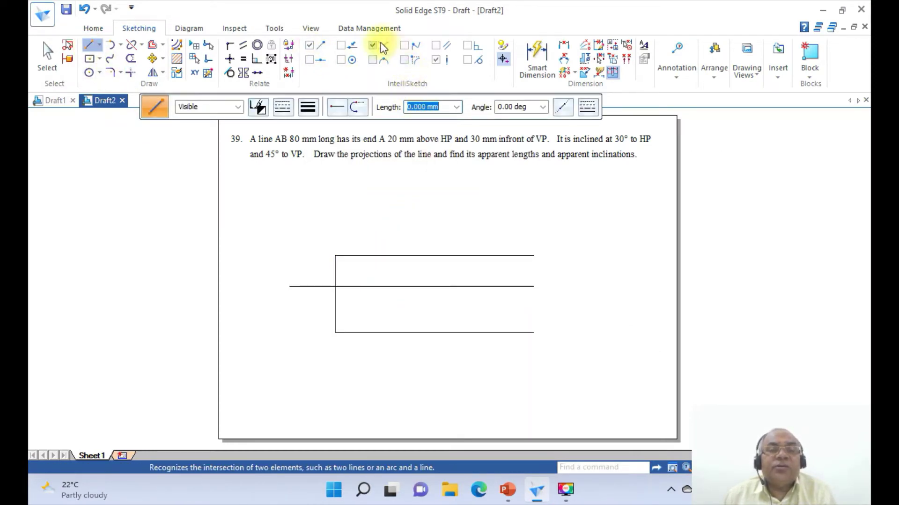
click(335, 256)
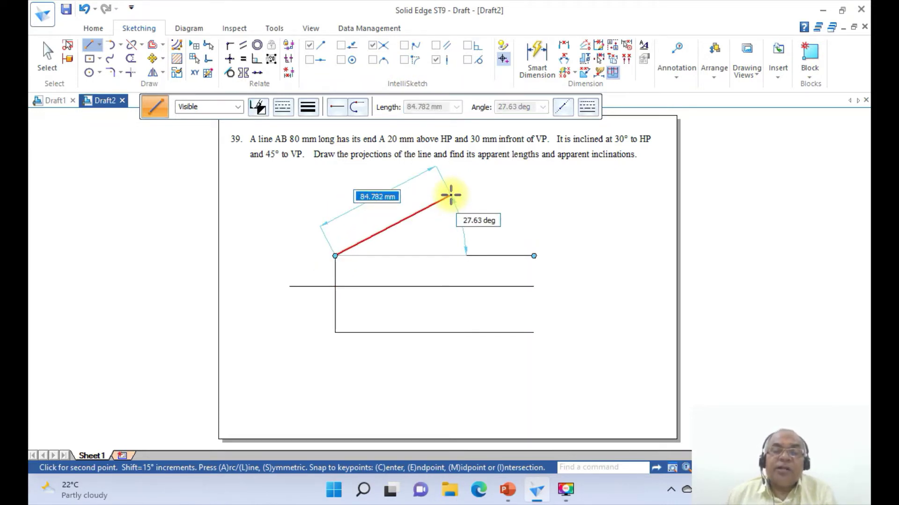
text(8)
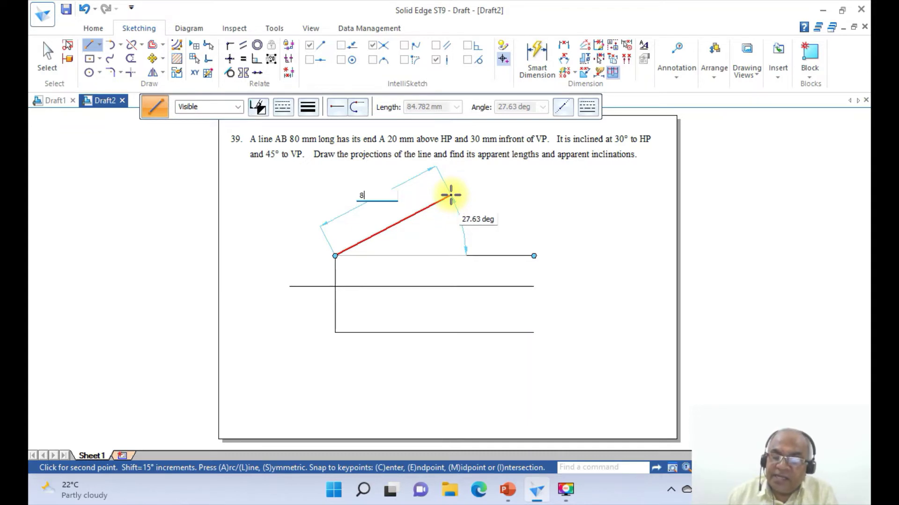
text(0)
key(Tab)
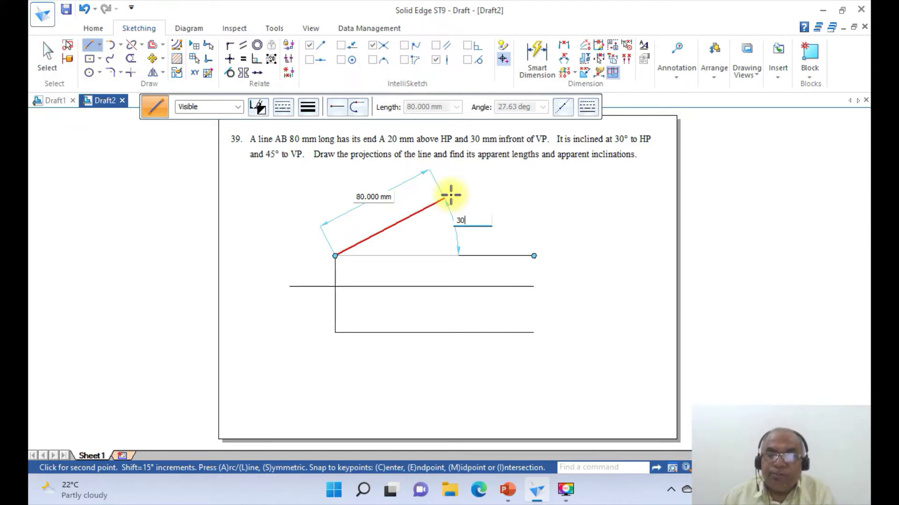
key(Return)
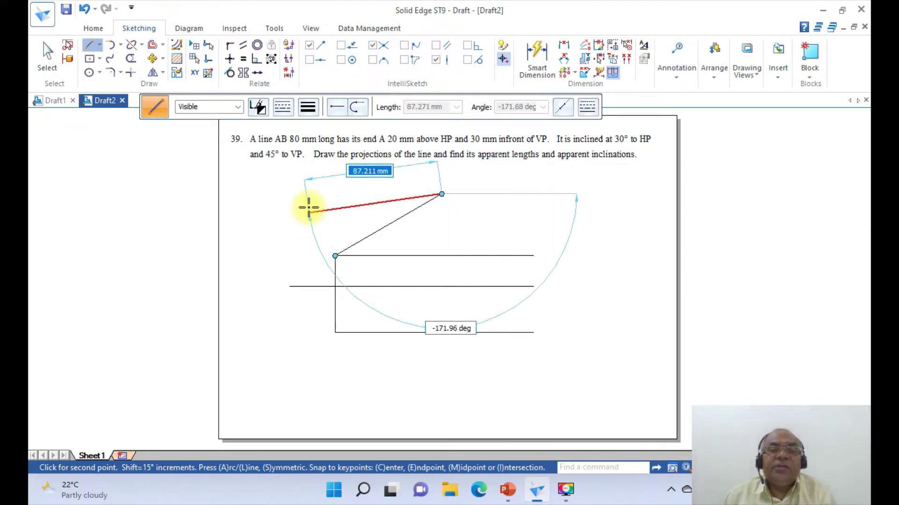
click(342, 195)
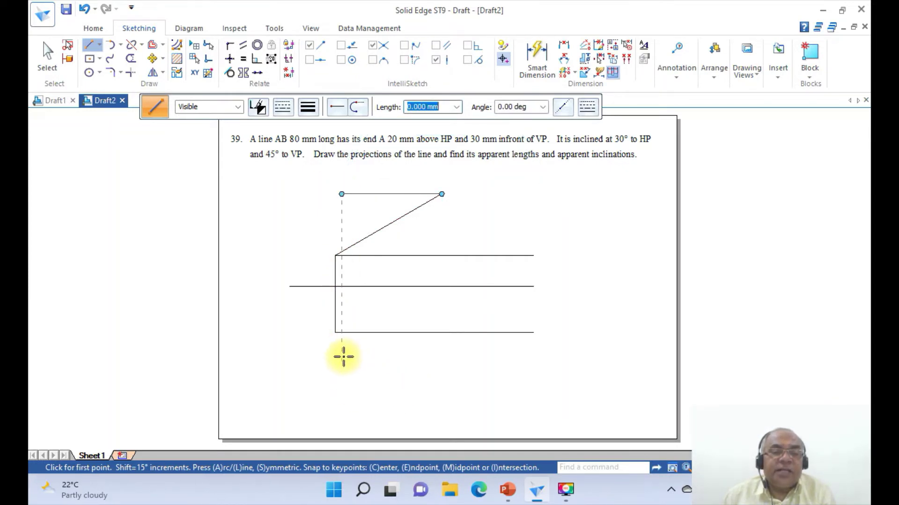
Draw an 80 mm line at 45° below horizontal from the lower corner and a horizontal line about 80 mm long leftwards from its end.
click(334, 333)
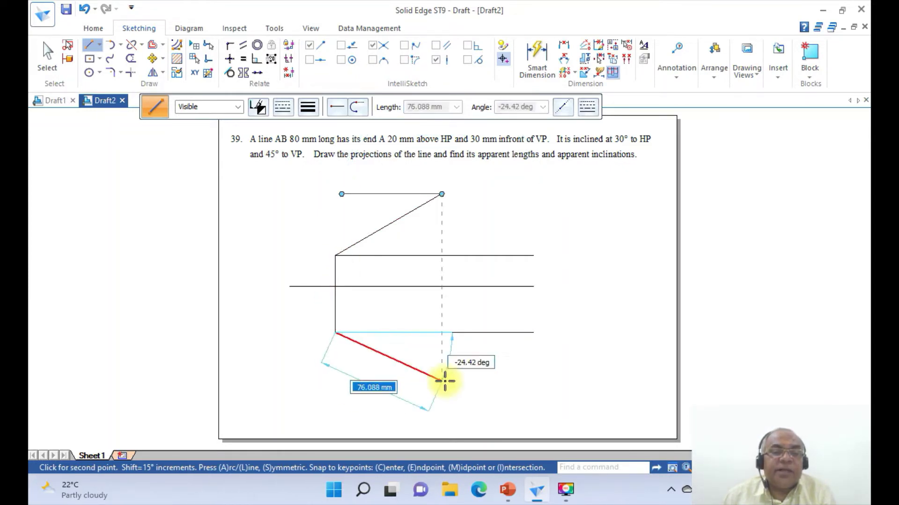
text(80)
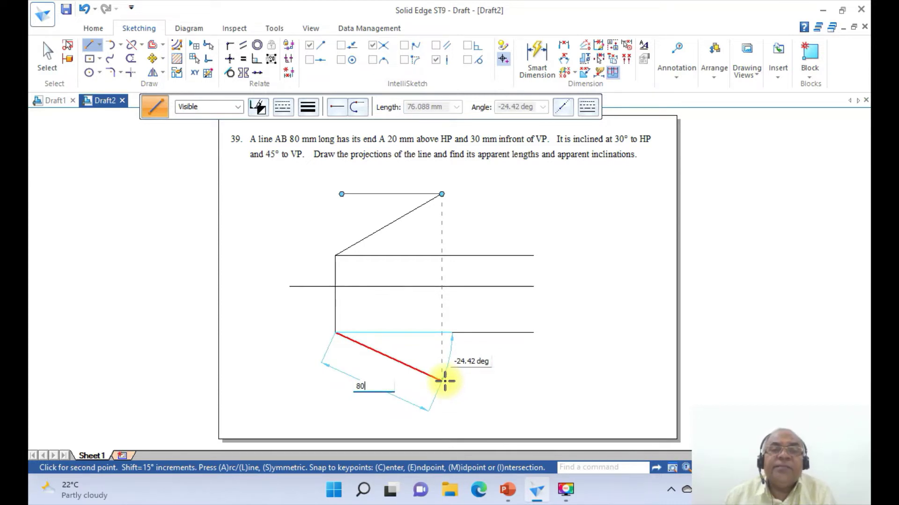
key(Tab)
text(-30)
key(Tab)
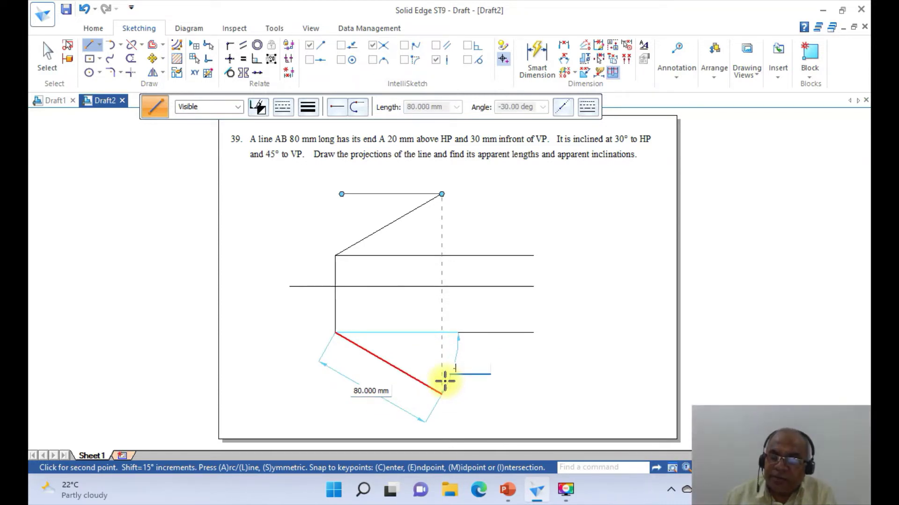
key(Return)
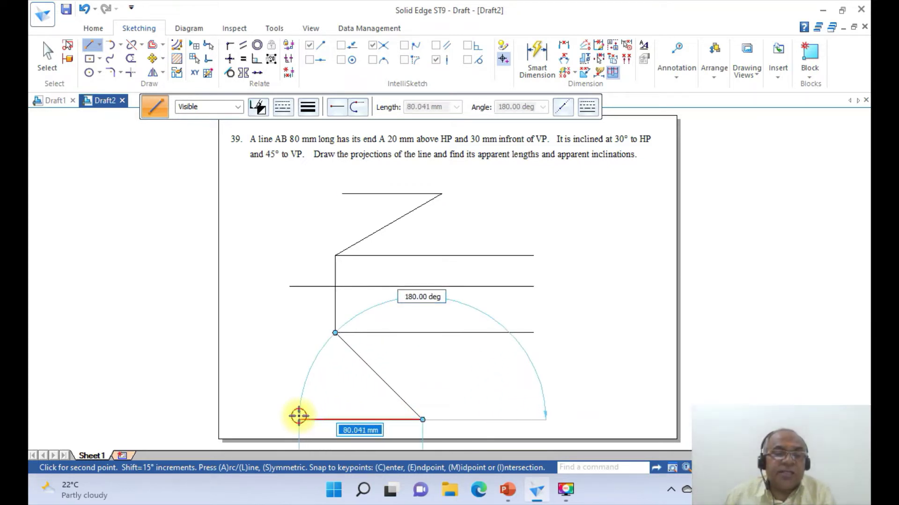
click(298, 416)
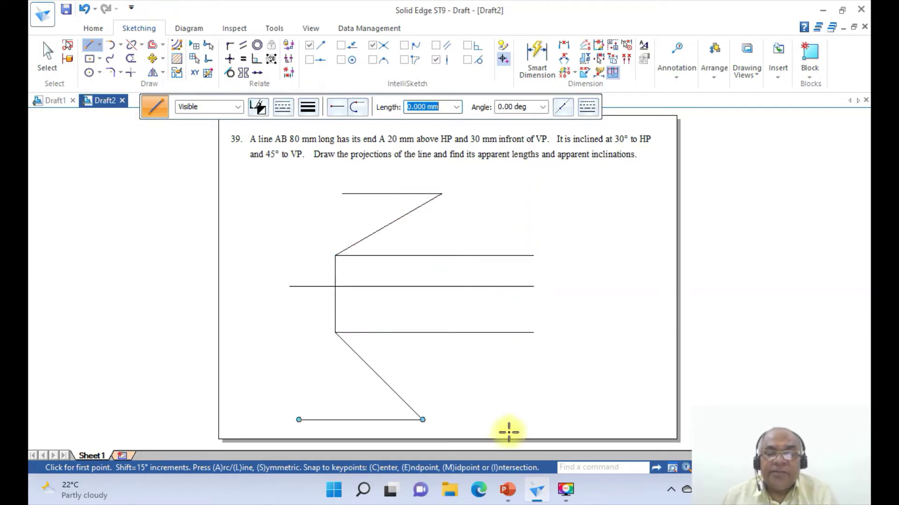
Check the PowerPoint slide and draw a vertical boundary line about 167 mm long beyond the right ends of the horizontal lines in Solid Edge.
click(508, 490)
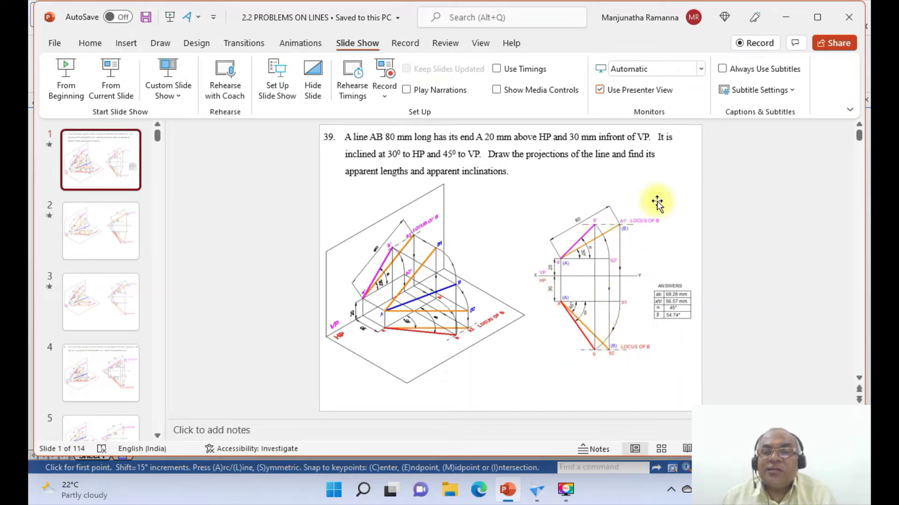
click(537, 489)
click(90, 46)
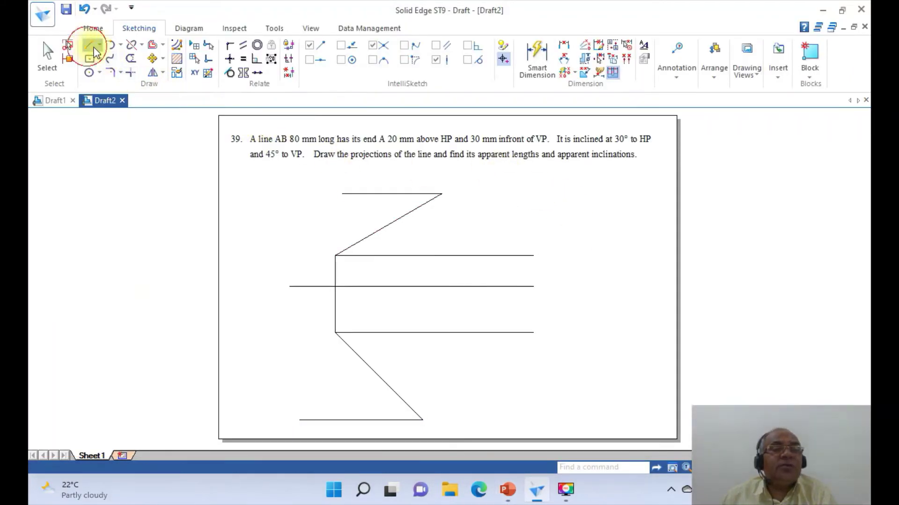
click(570, 175)
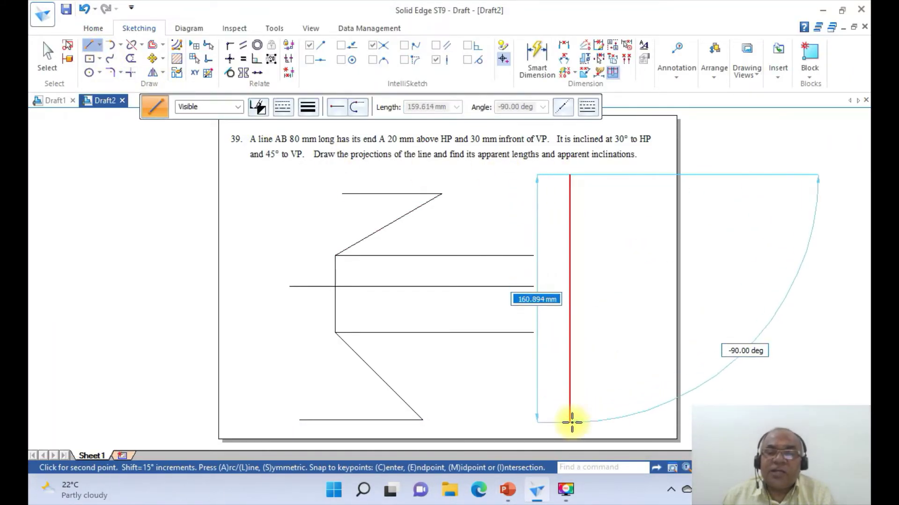
click(571, 432)
right_click(572, 429)
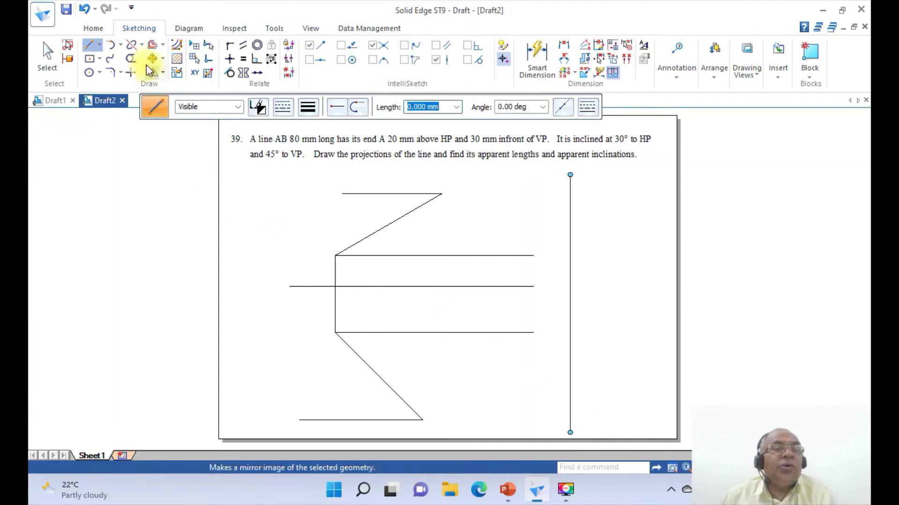
Extend the uppermost and lowermost horizontal lines rightwards to the vertical boundary line.
click(141, 45)
click(155, 75)
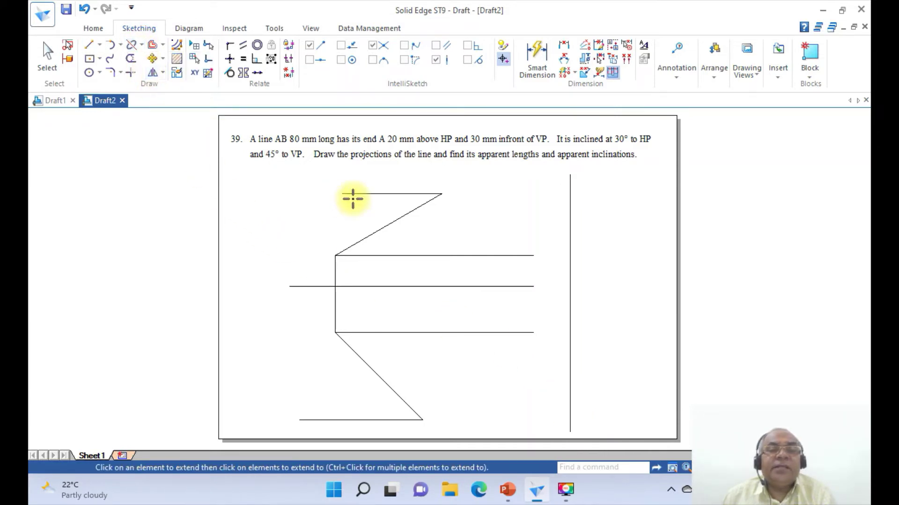
click(409, 194)
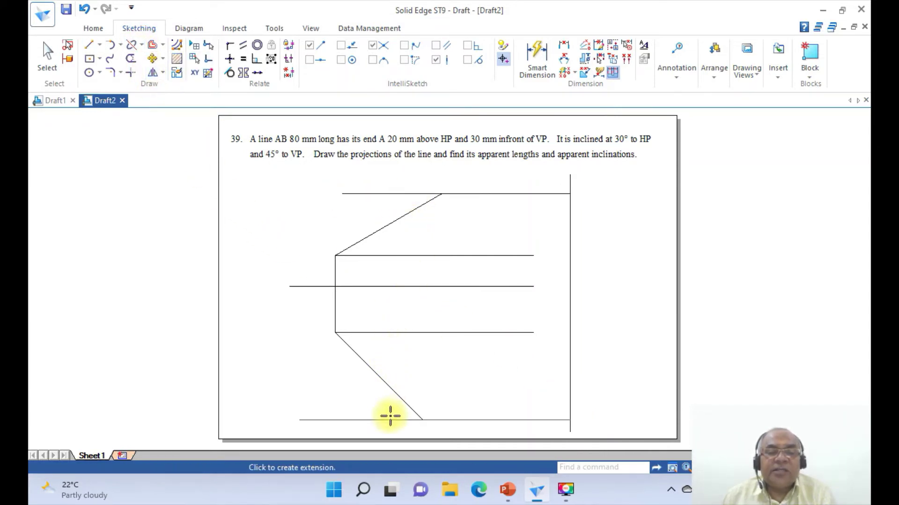
click(390, 418)
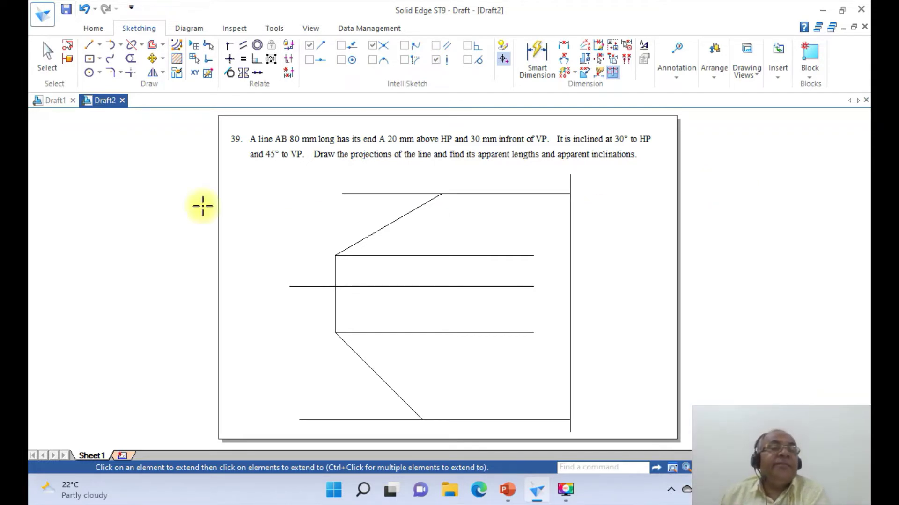
Delete the vertical boundary line on the right of the drawing.
click(52, 68)
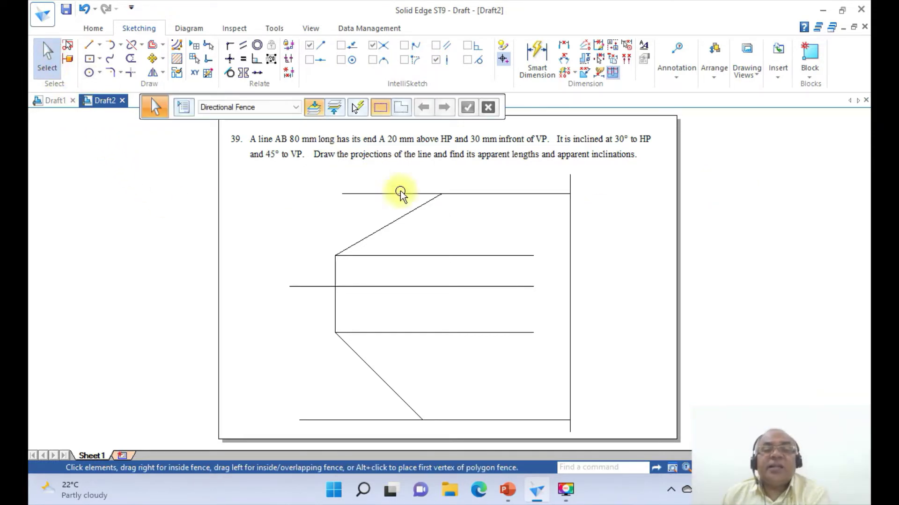
click(571, 216)
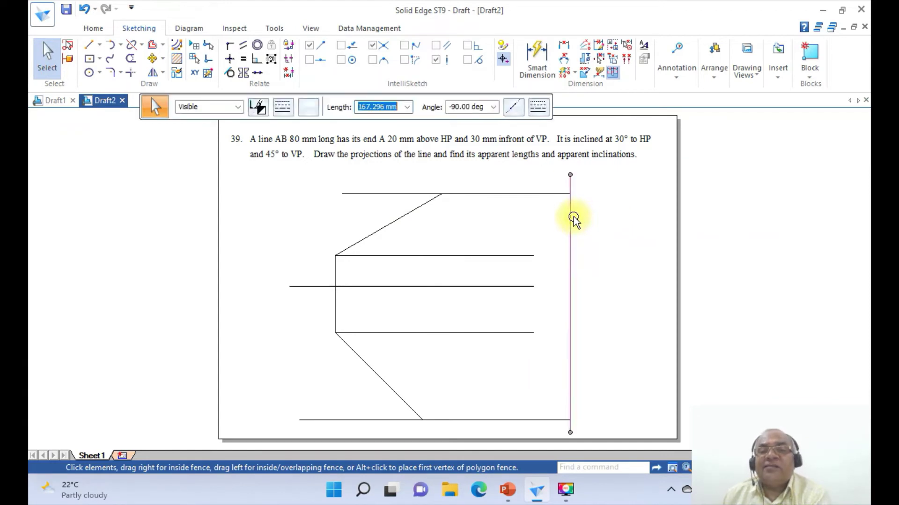
key(Delete)
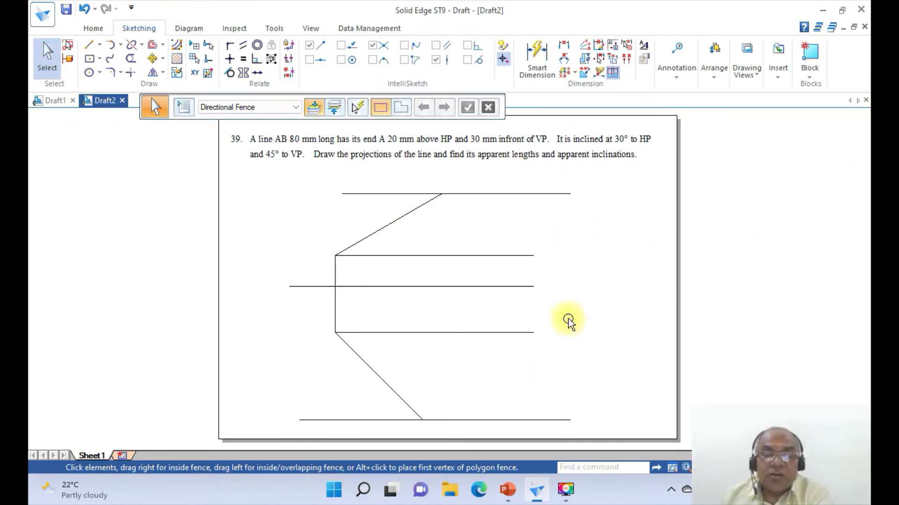
Check the PowerPoint slide and draw a vertical projector in Solid Edge from the 30° line's upper end down past the lower horizontal line.
click(507, 490)
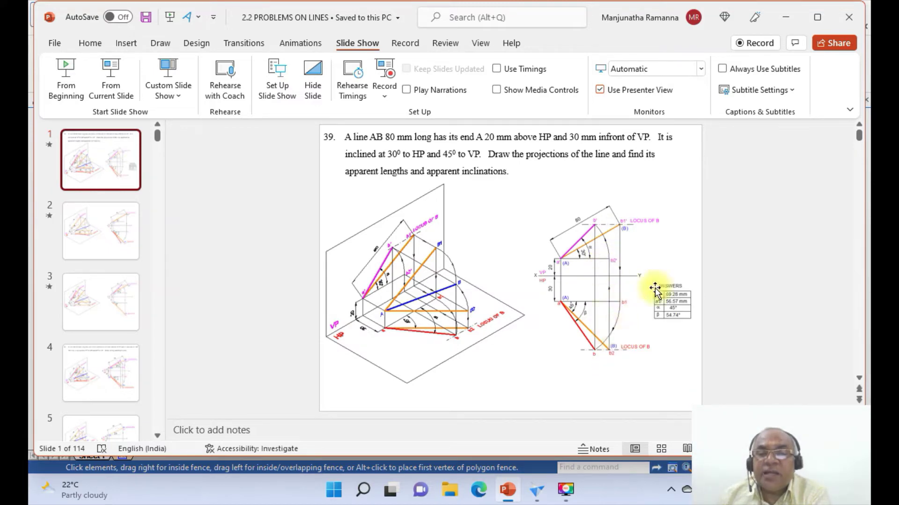
click(528, 491)
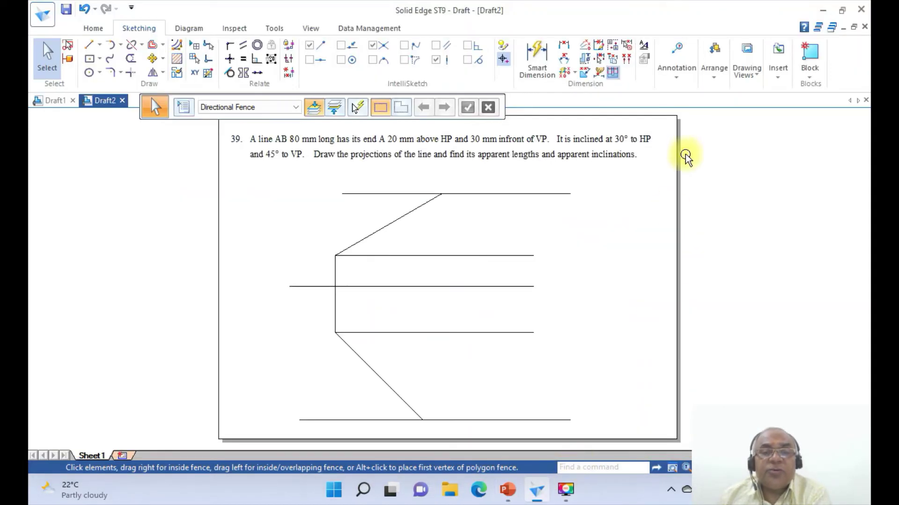
click(87, 47)
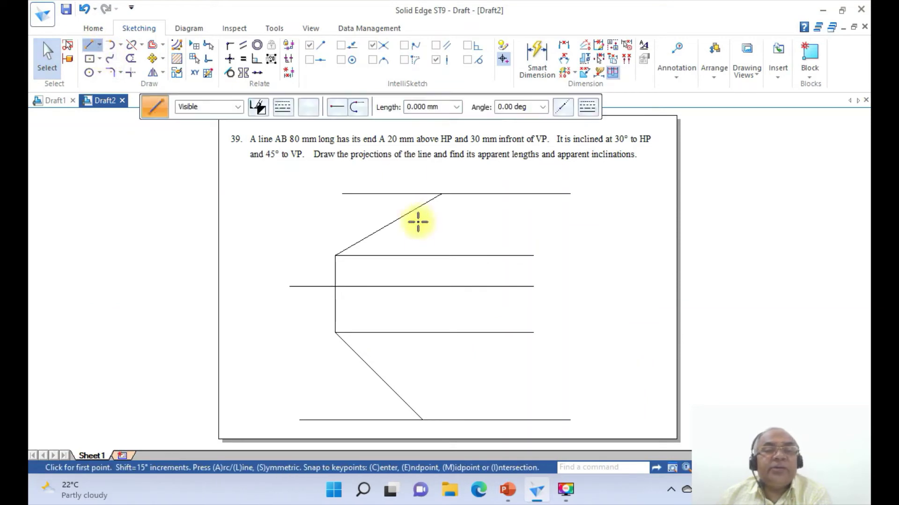
click(441, 193)
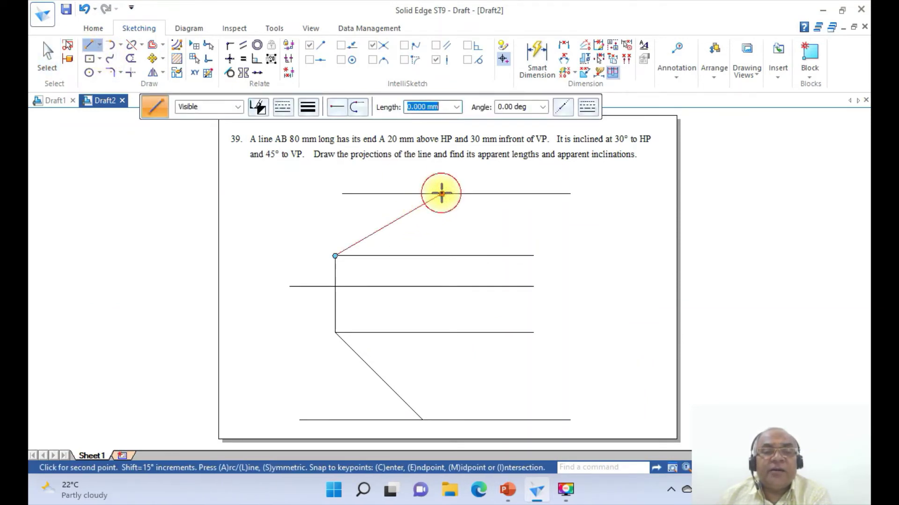
click(441, 357)
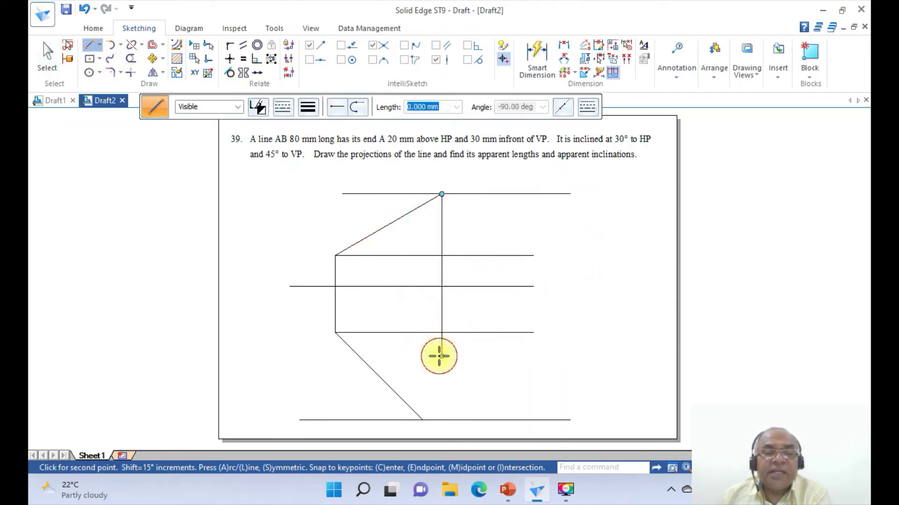
Trim the new vertical projector and the horizontal line through the lower corner to meet in a sharp corner.
click(131, 72)
click(412, 332)
click(441, 318)
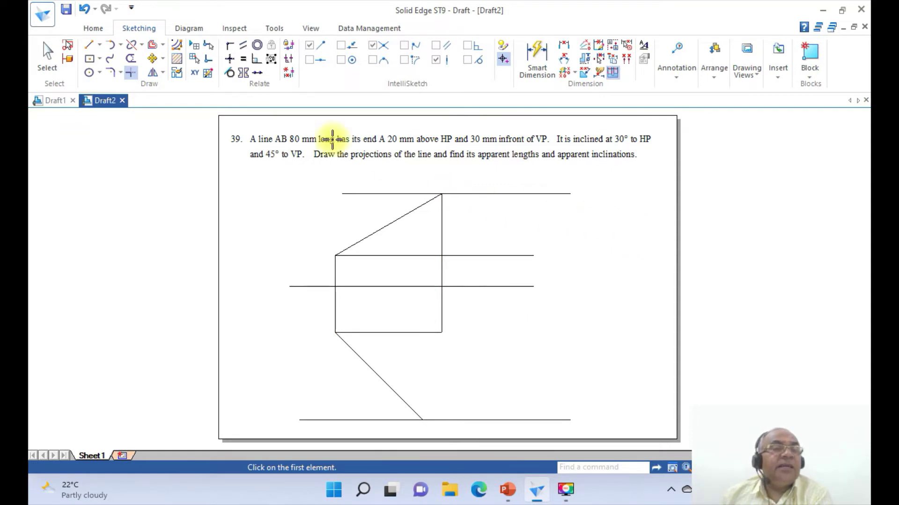
Draw a vertical projector upward from the 45° line's lower end and trim it to a corner with the horizontal line through the upper corner.
click(89, 46)
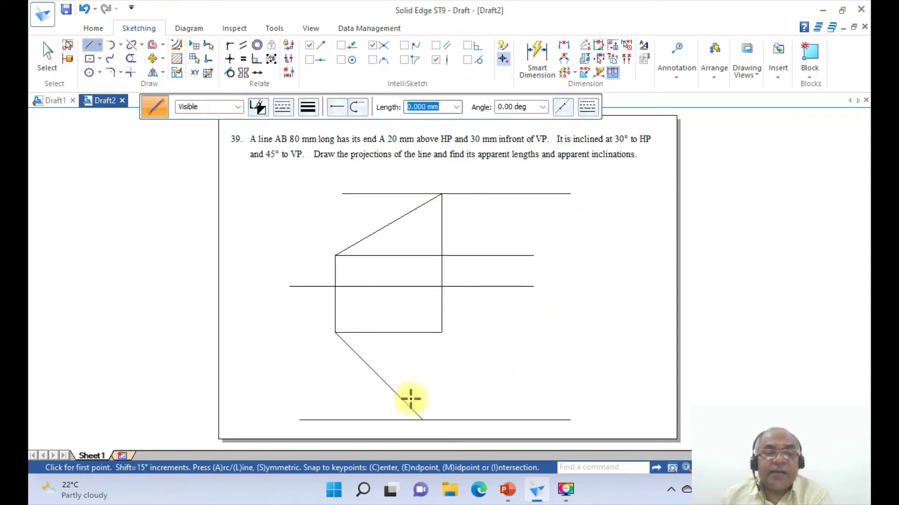
click(422, 419)
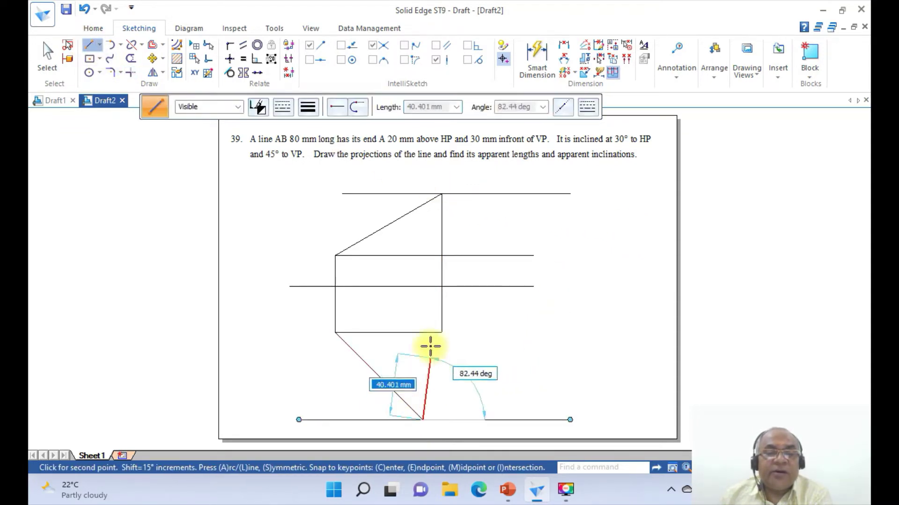
click(424, 232)
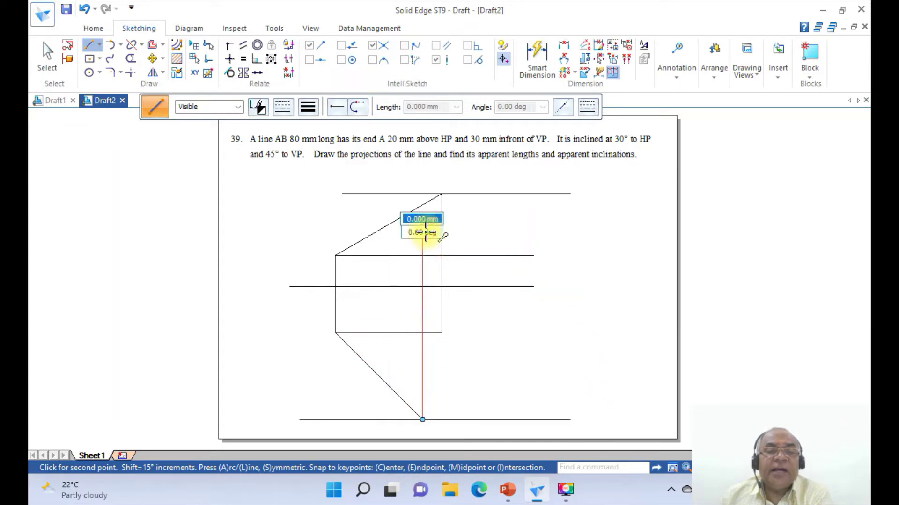
click(131, 73)
click(403, 256)
click(421, 269)
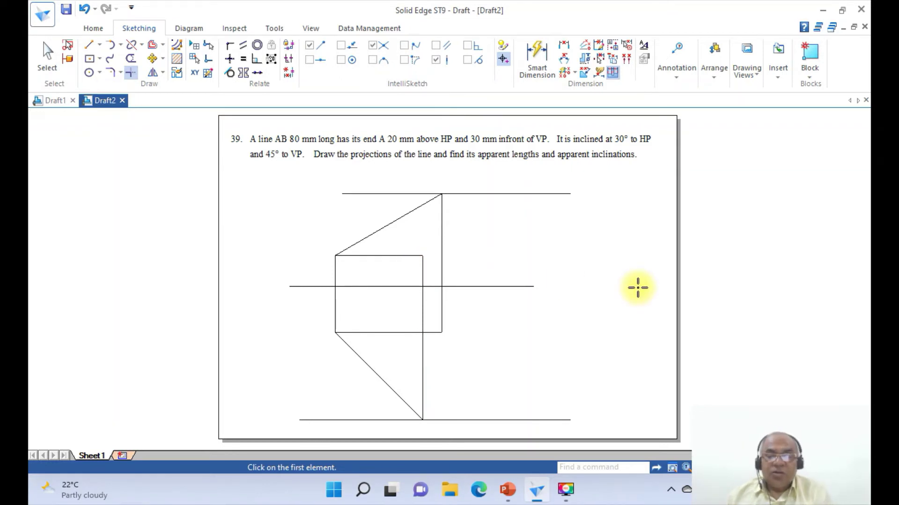
Check the PowerPoint slide and draw a circle of about 56.57 mm radius in Solid Edge, centred on the upper corner through its horizontal line's end.
click(507, 489)
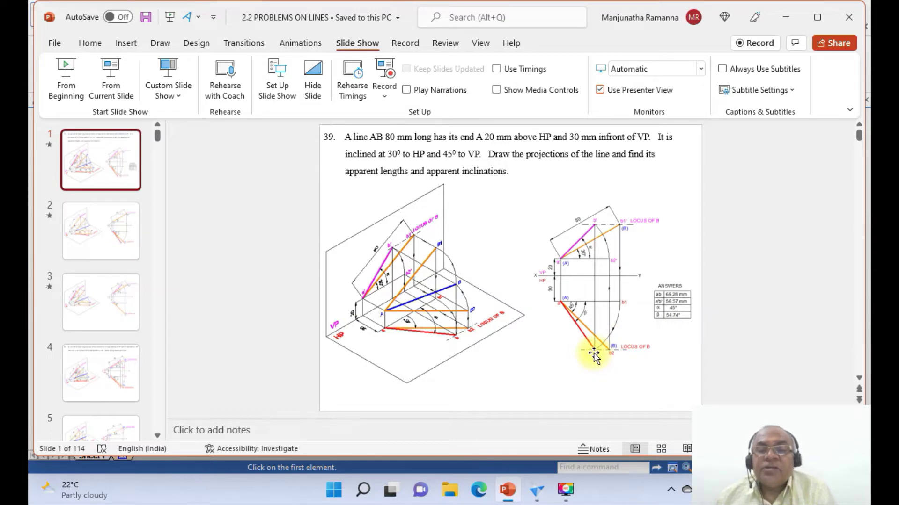
click(537, 490)
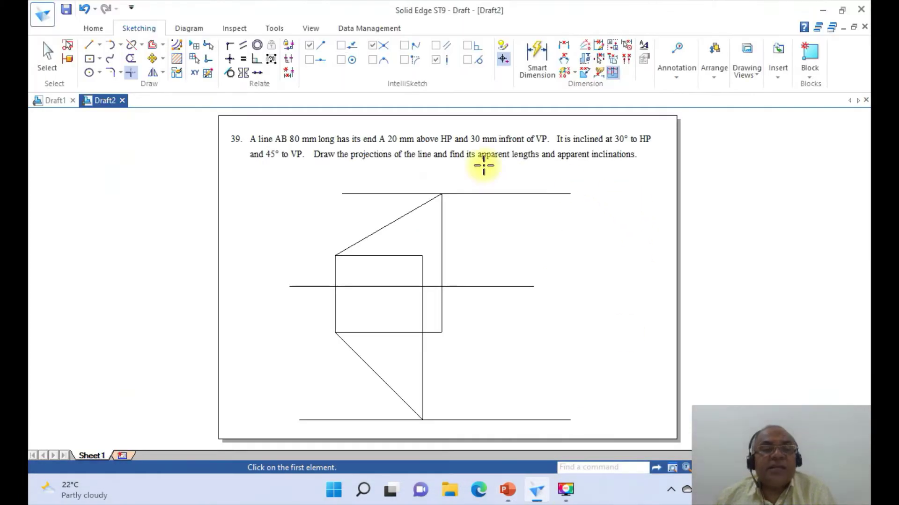
click(87, 74)
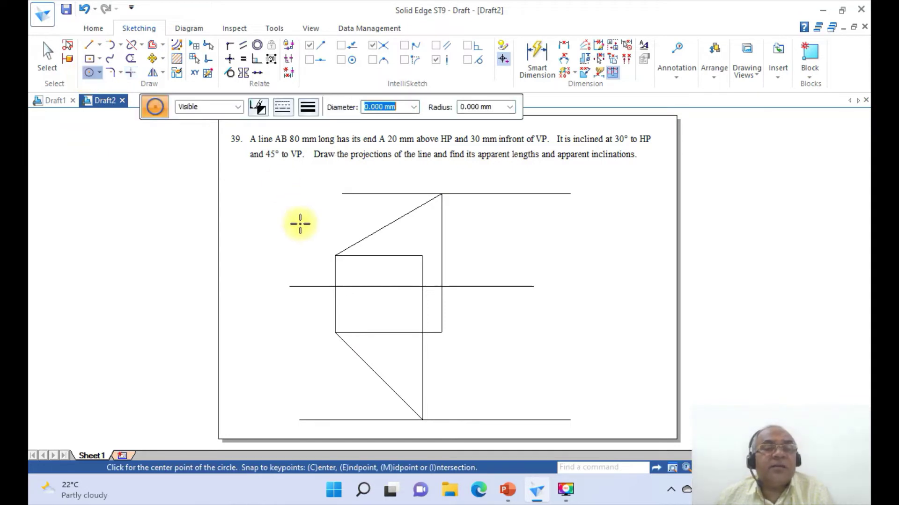
click(336, 256)
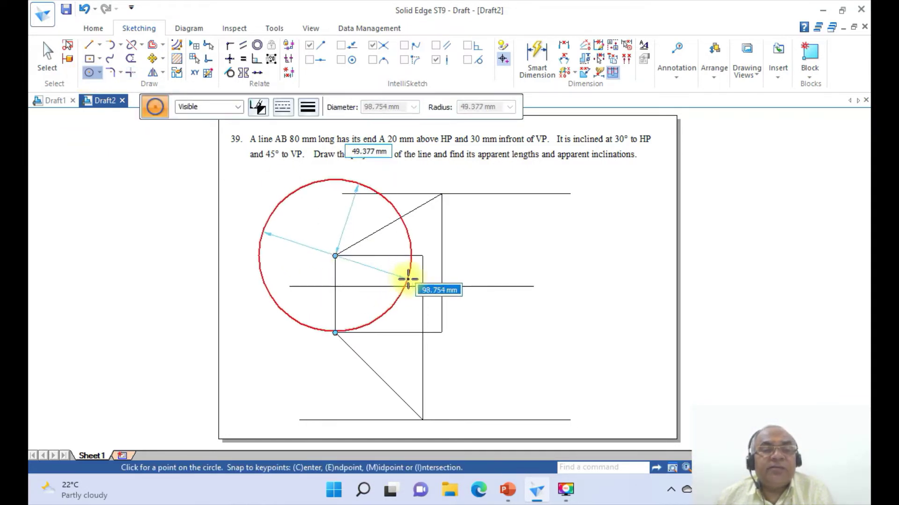
click(423, 256)
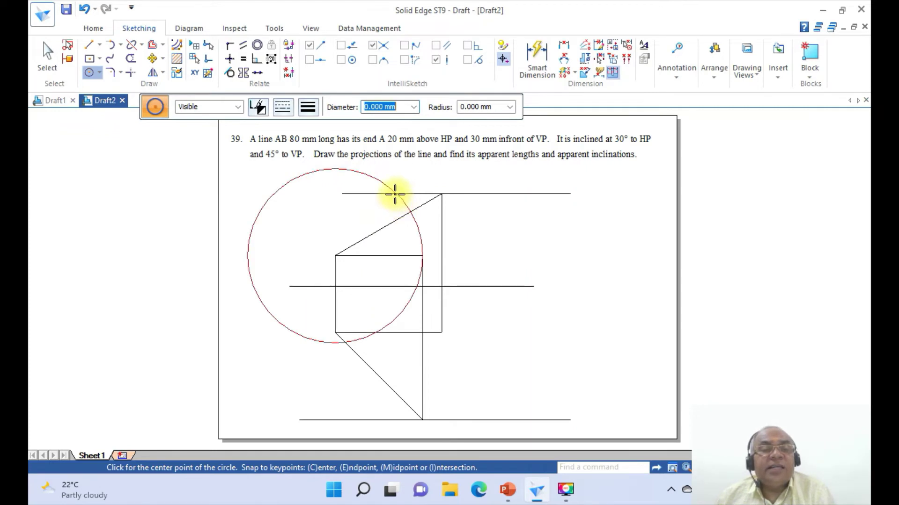
Draw a line about 56.57 mm long at 45° from the circle's centre to its intersection with the uppermost horizontal line.
click(89, 45)
click(335, 333)
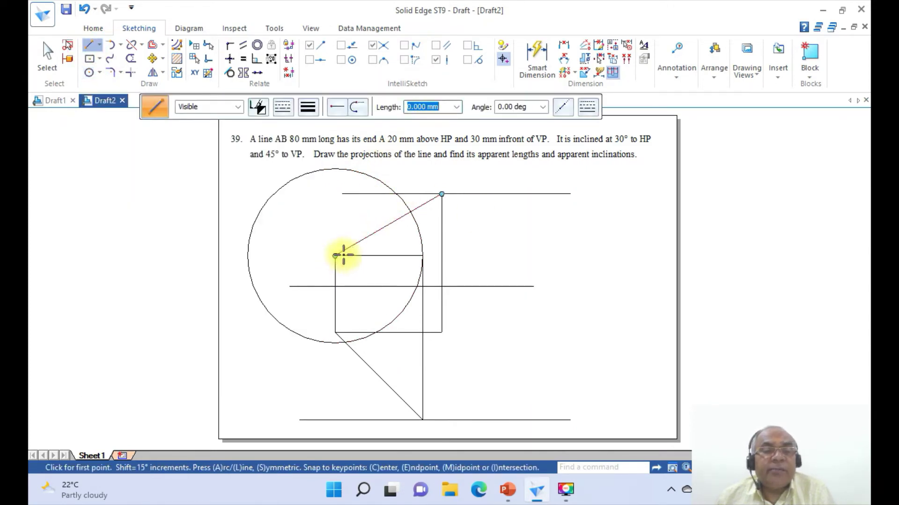
click(334, 255)
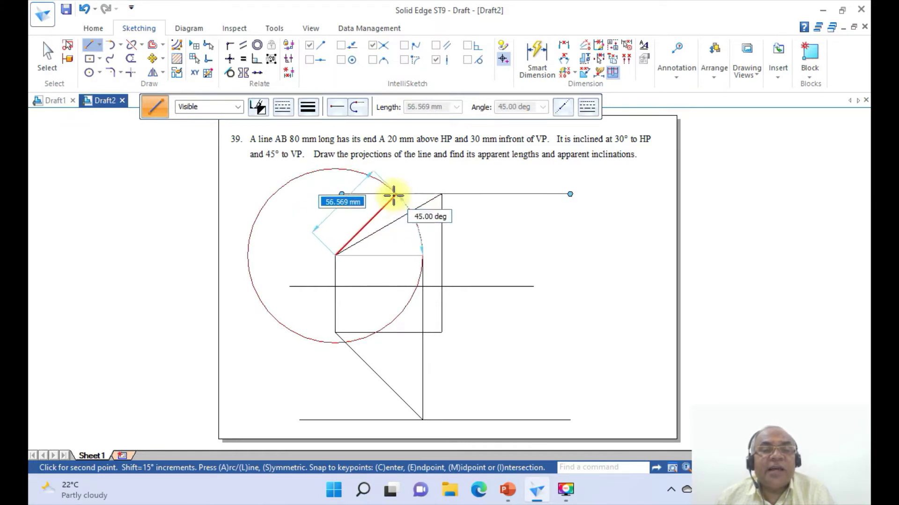
click(396, 194)
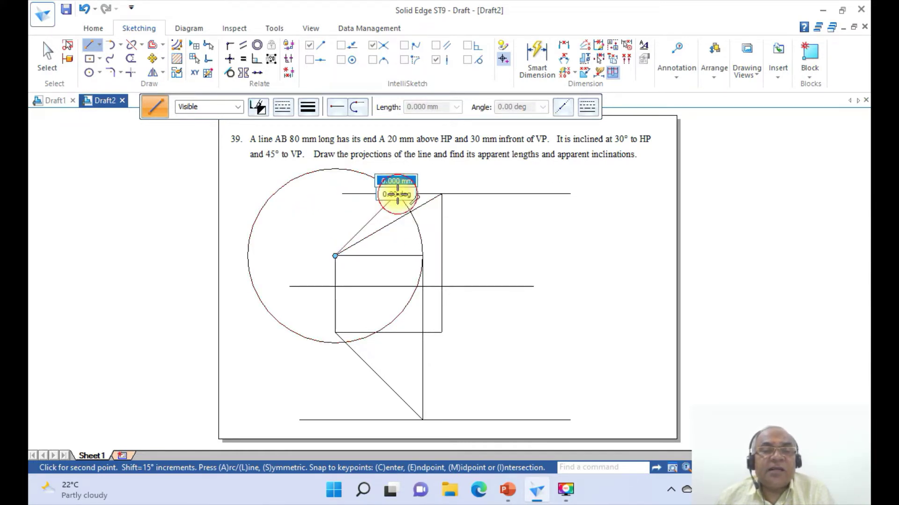
key(Escape)
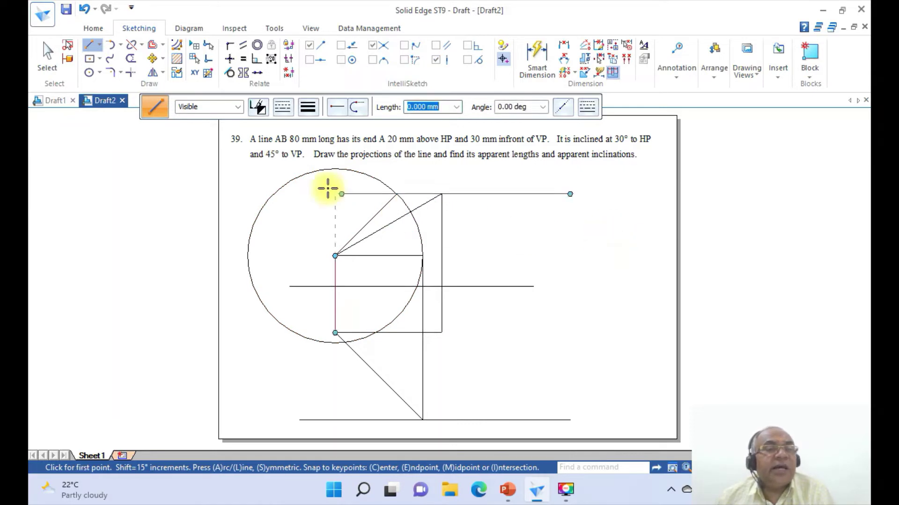
Trim the circle to the arc between the uppermost locus line and the horizontal line's end, and delete the leftover lower arc.
click(131, 60)
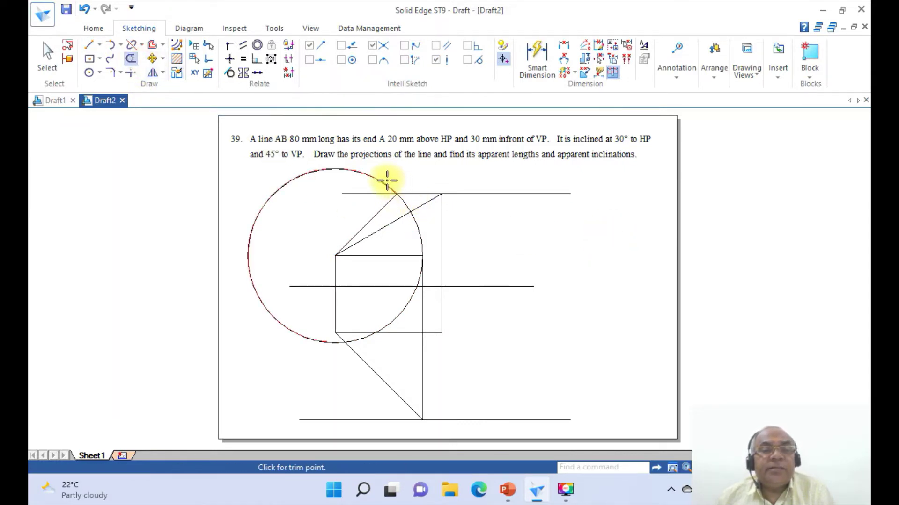
drag(379, 178, 381, 181)
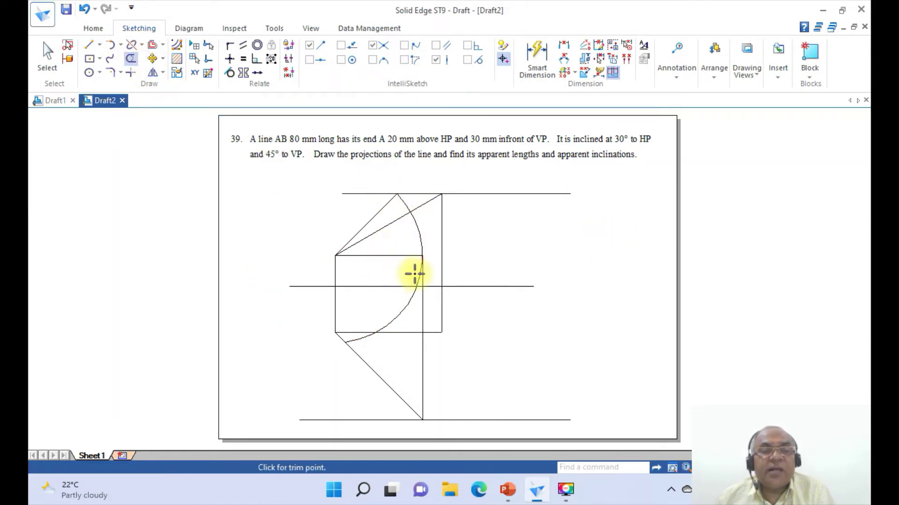
drag(414, 274, 415, 275)
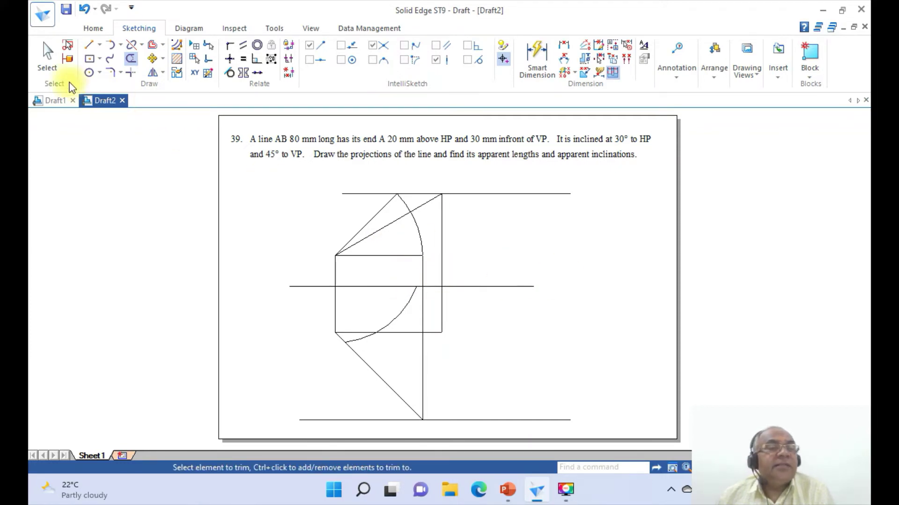
click(46, 61)
click(410, 304)
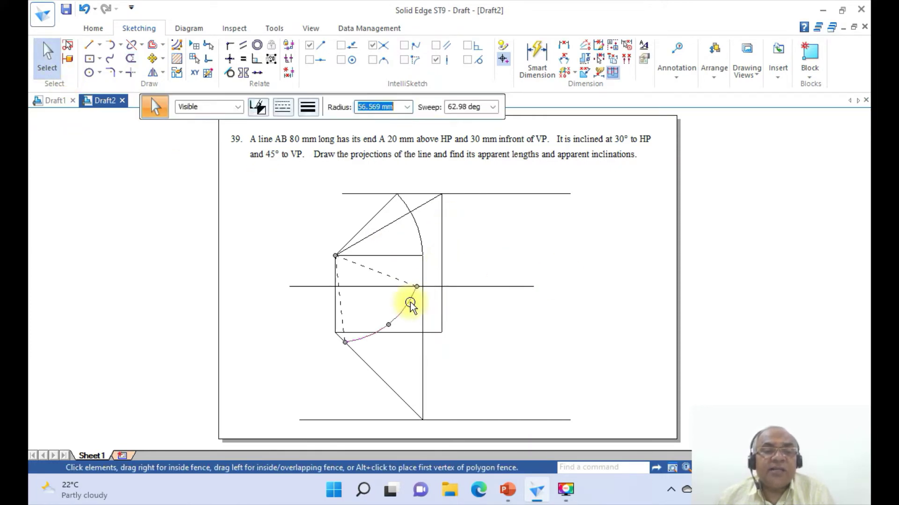
key(Delete)
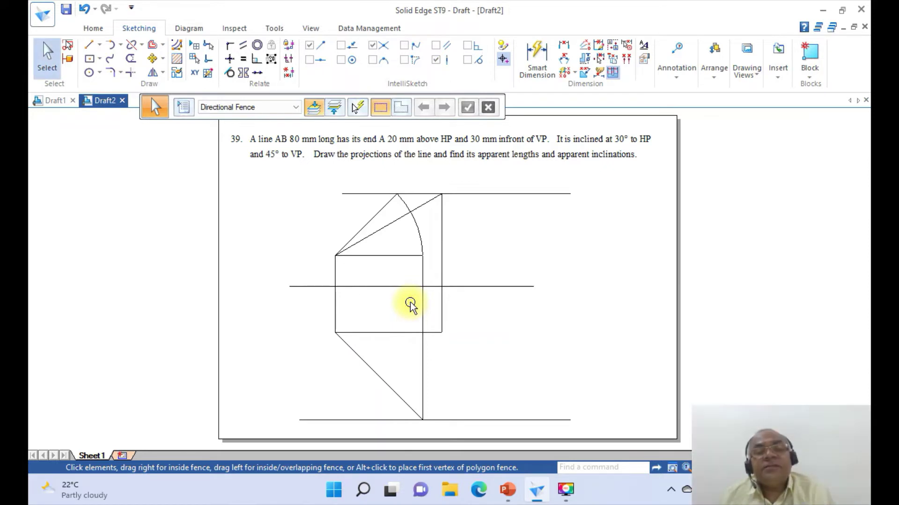
Check the PowerPoint slide and draw a circle of about 69.28 mm radius in Solid Edge, centred on the lower corner through its horizontal line's end.
click(511, 493)
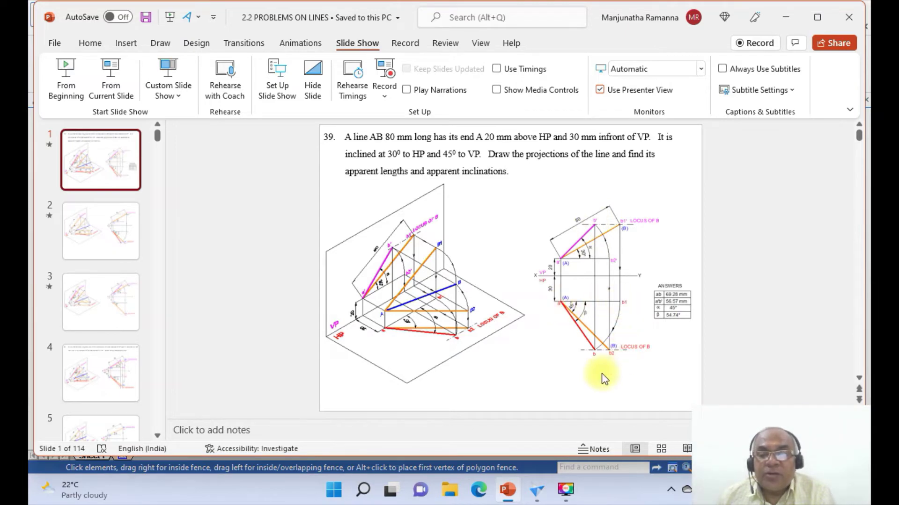
click(536, 489)
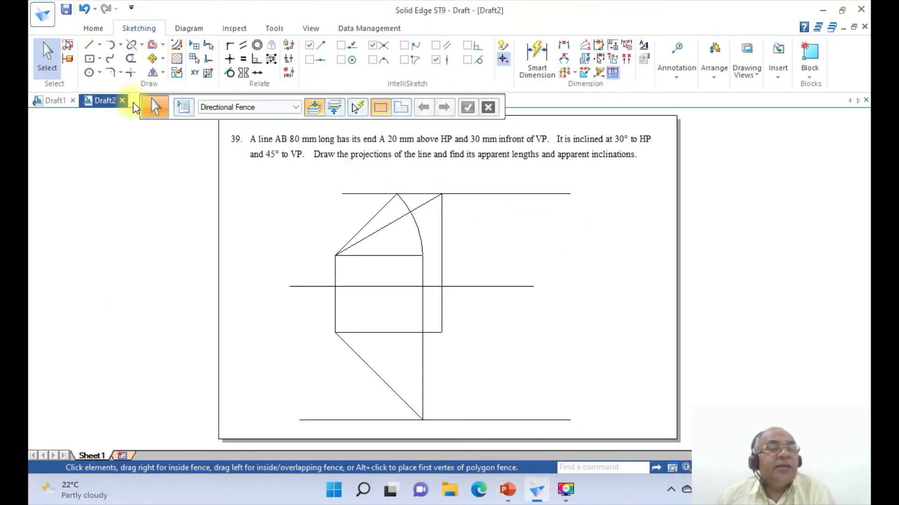
click(89, 72)
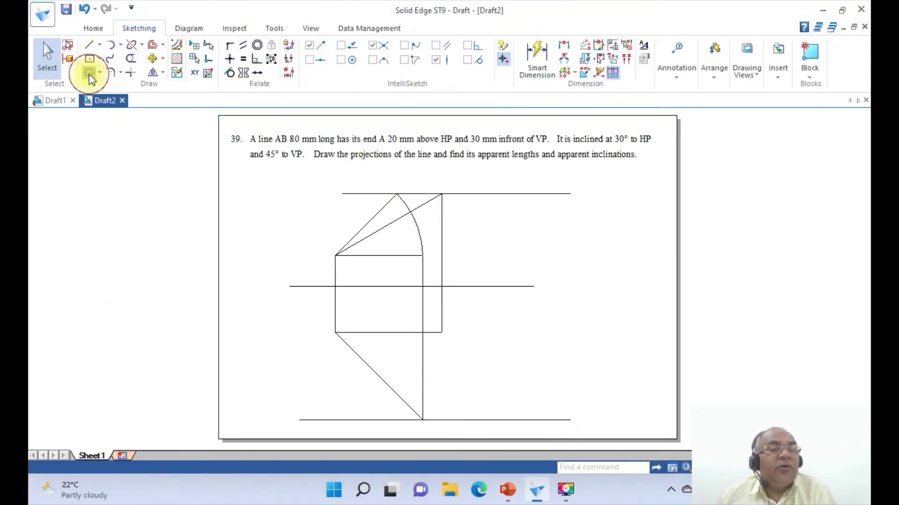
click(335, 332)
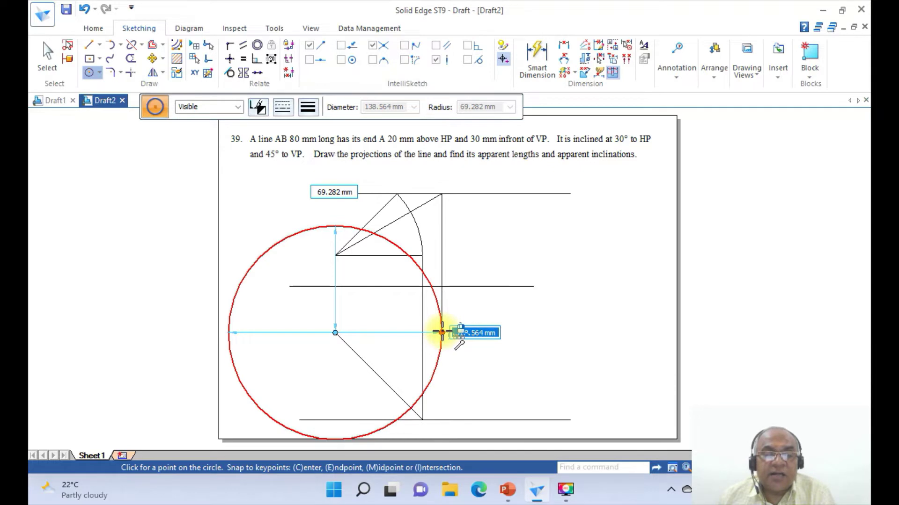
click(442, 333)
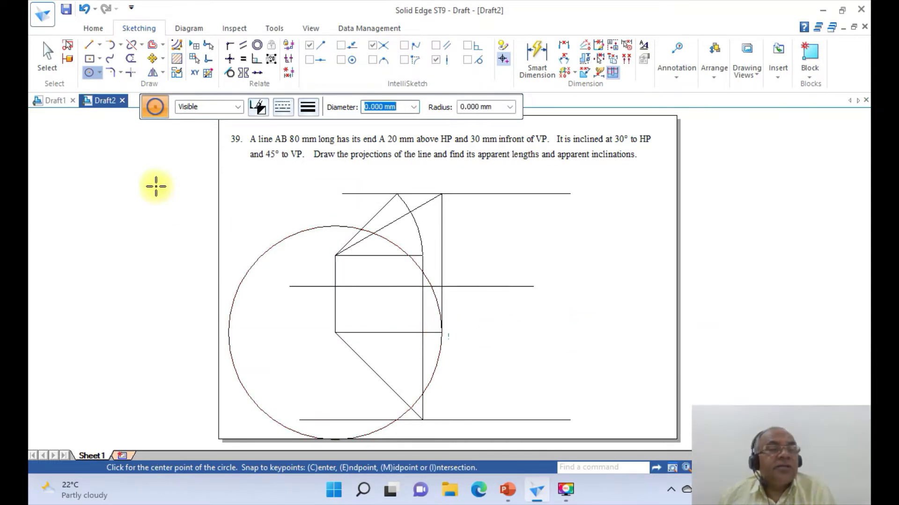
Draw a line from the lower corner to the intersection of the new circle with the lowermost horizontal line.
click(89, 44)
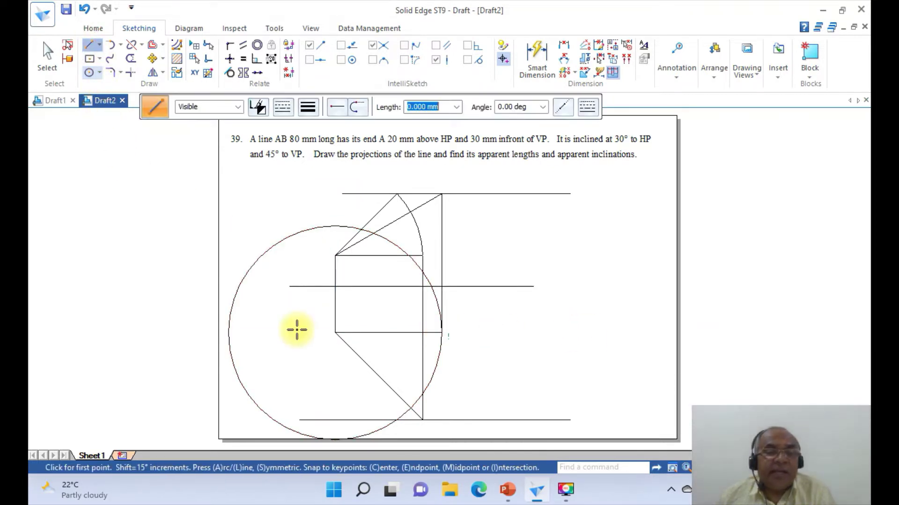
click(335, 332)
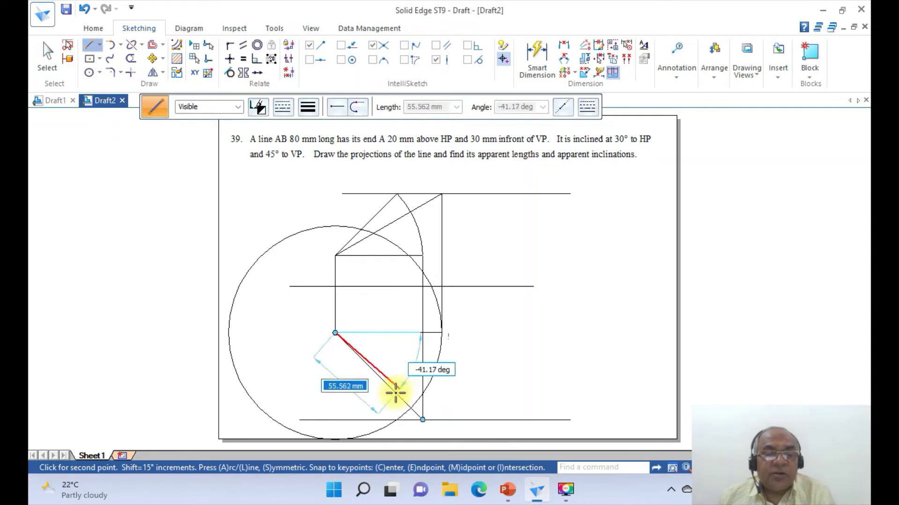
click(397, 420)
right_click(557, 346)
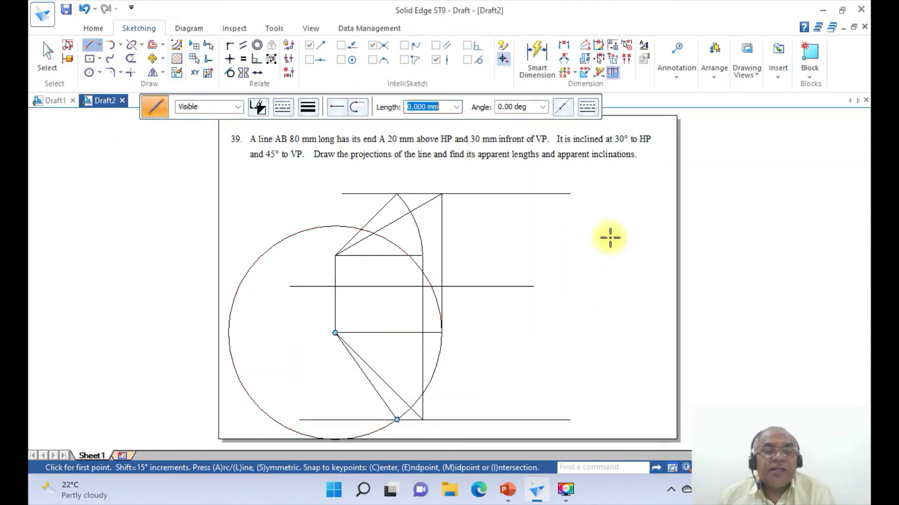
Trim the circle to the arc between the lower horizontal line's end and the lowermost locus line, and delete the leftover upper arc.
click(131, 58)
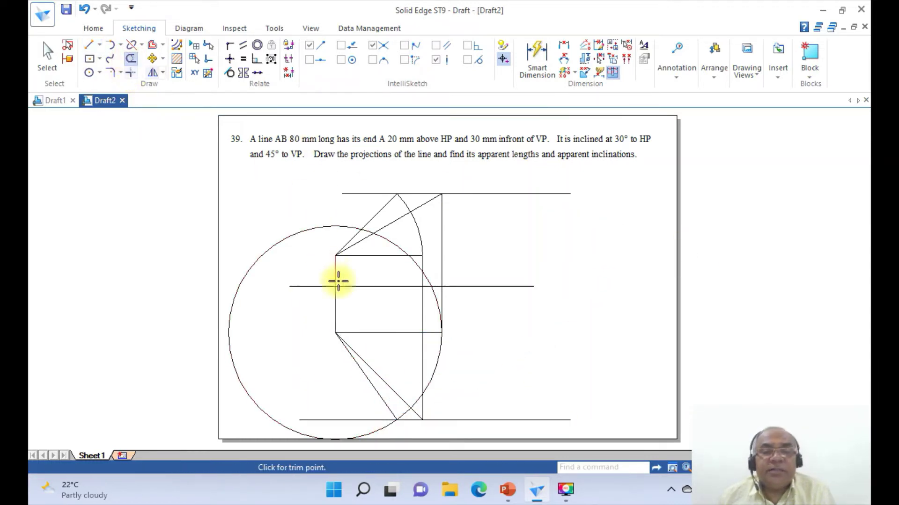
click(435, 303)
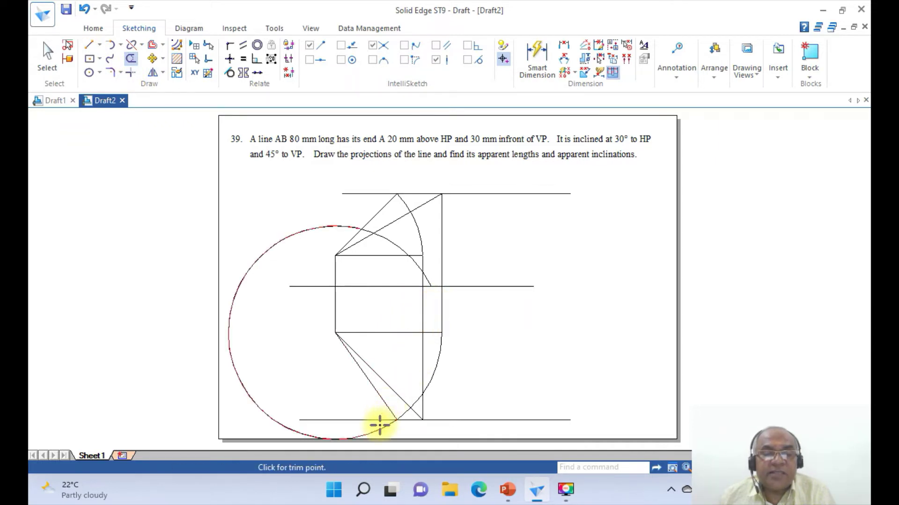
click(380, 429)
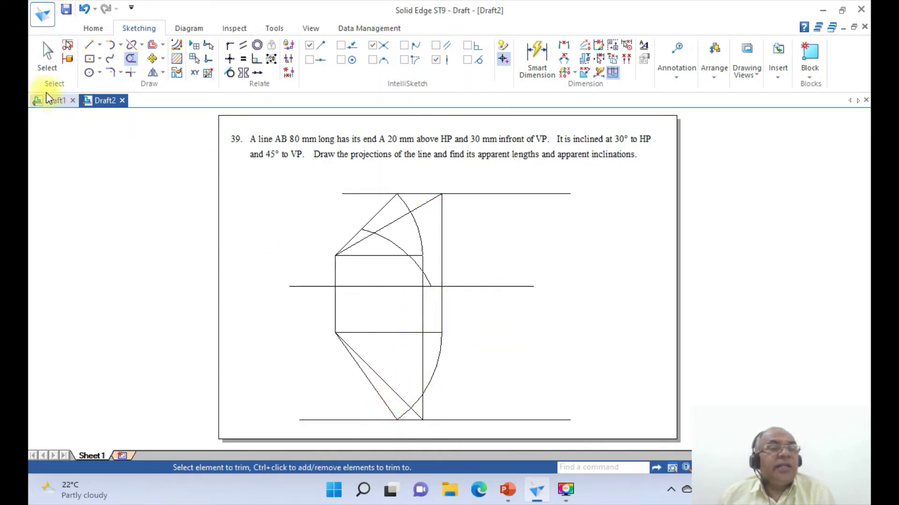
click(51, 63)
click(386, 245)
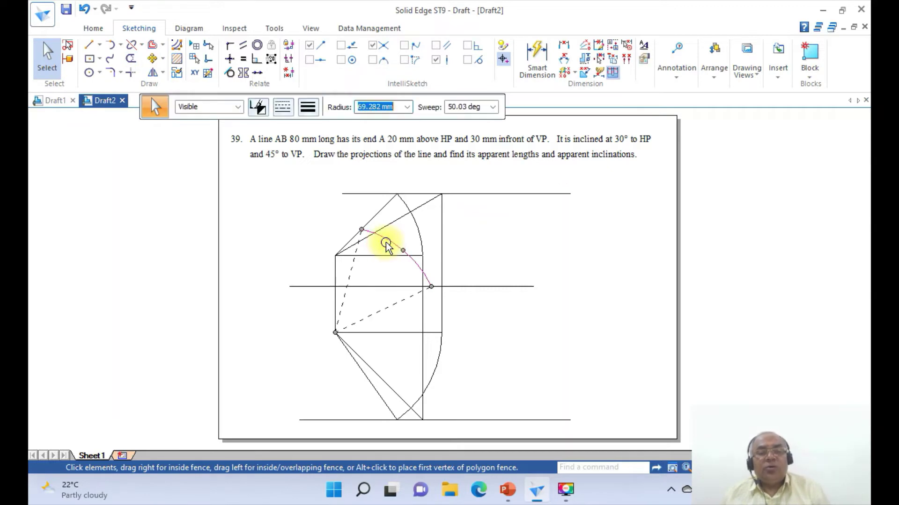
key(Delete)
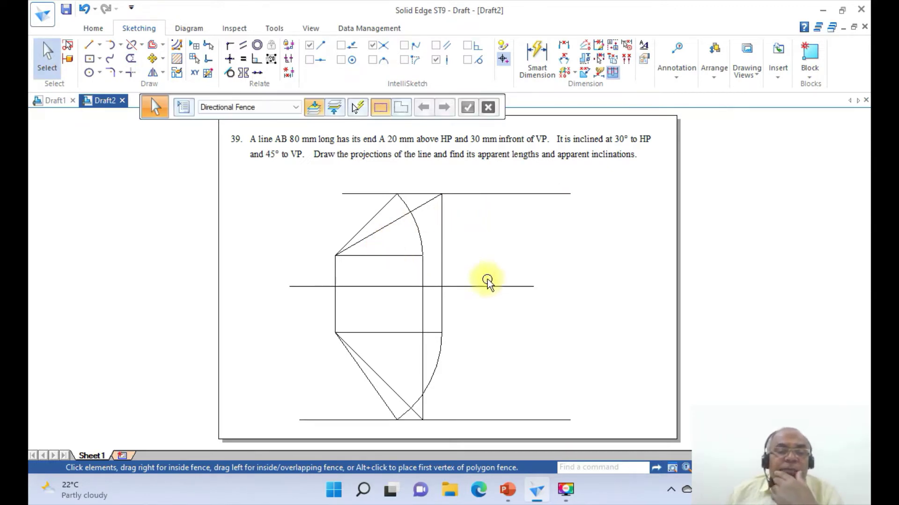
Draw a vertical projector about 146.57 mm long joining the arc ends on the uppermost and lowermost locus lines, and select it to check its angle.
click(89, 45)
click(395, 193)
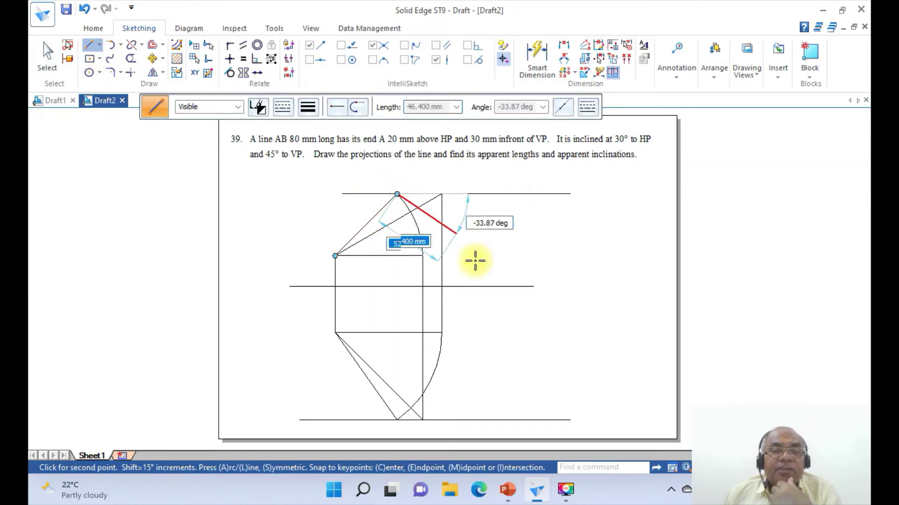
click(397, 419)
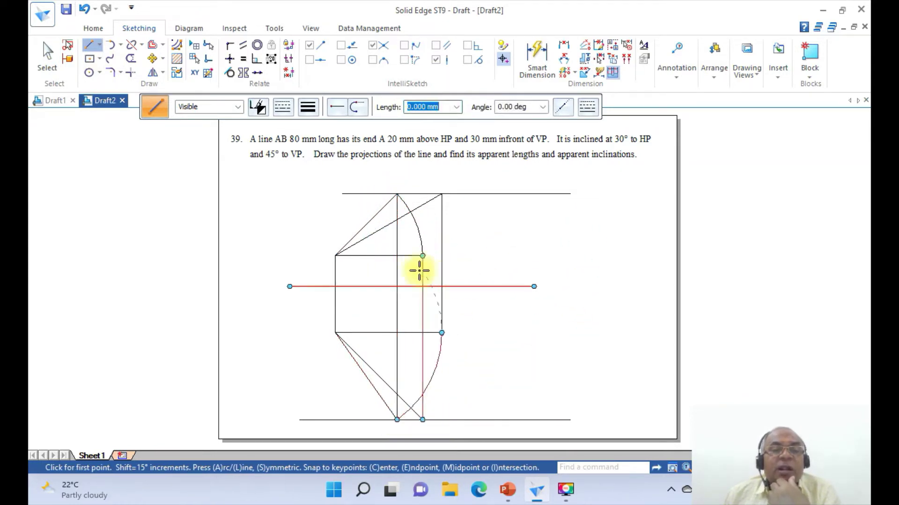
click(56, 57)
click(396, 234)
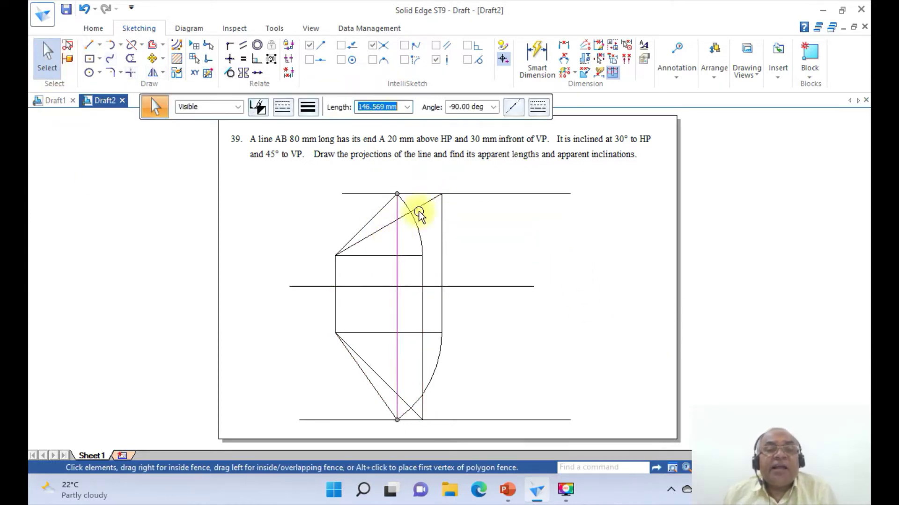
click(451, 111)
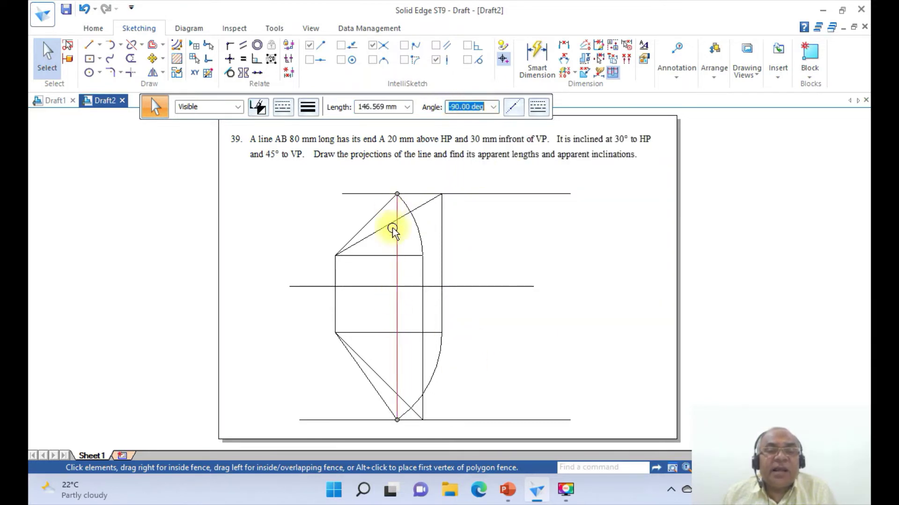
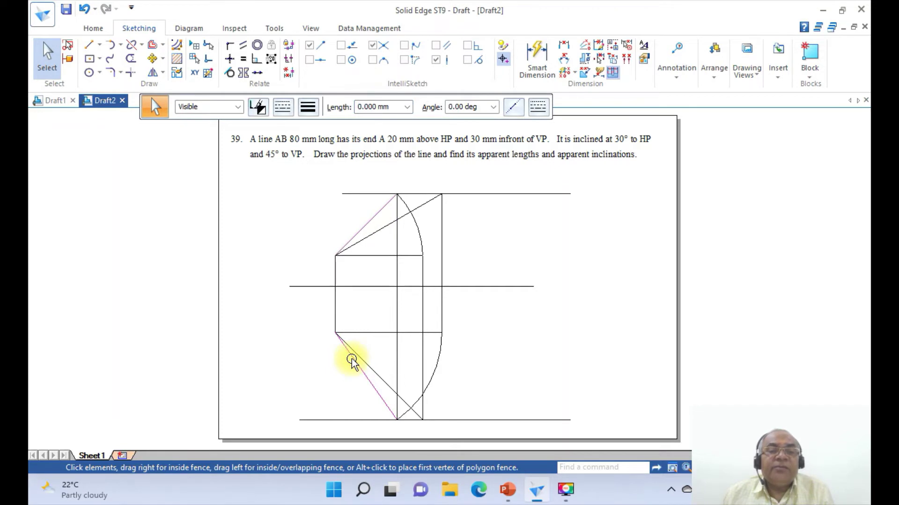
Set the line width of the final front-view and top-view lines, which end on the new projector, to 0.70 mm.
click(307, 108)
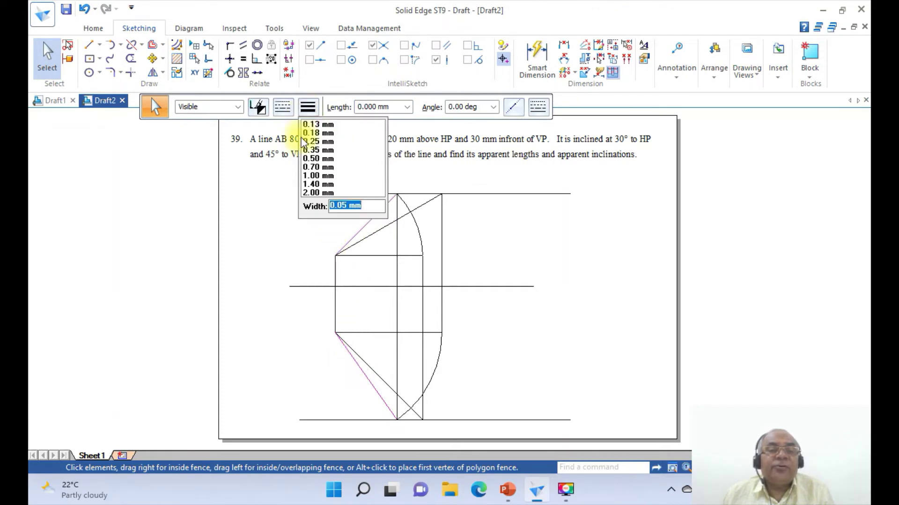
click(305, 166)
click(708, 302)
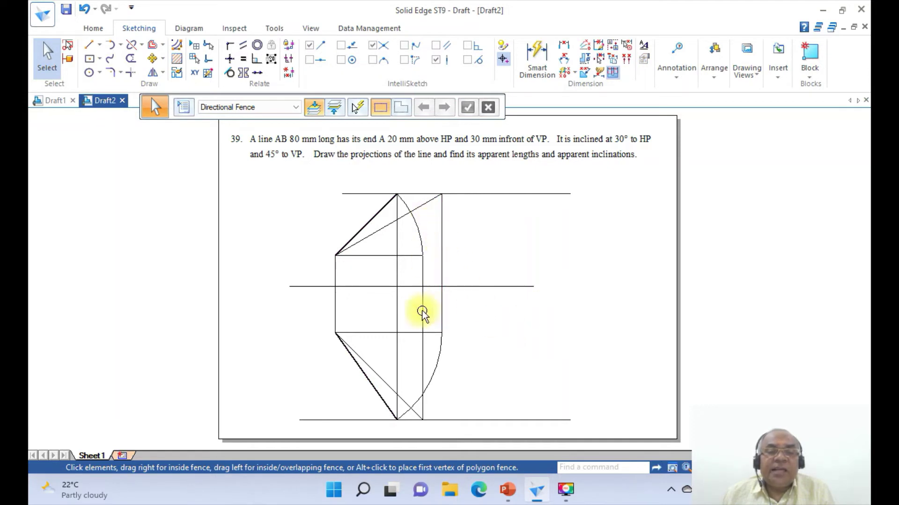
Set the line width of the long middle horizontal reference line to 0.13 mm.
click(378, 287)
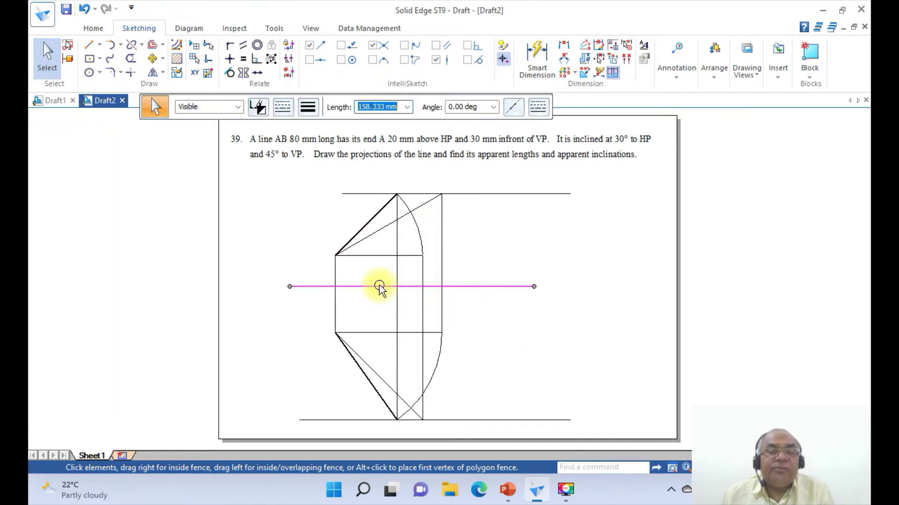
click(303, 110)
click(313, 125)
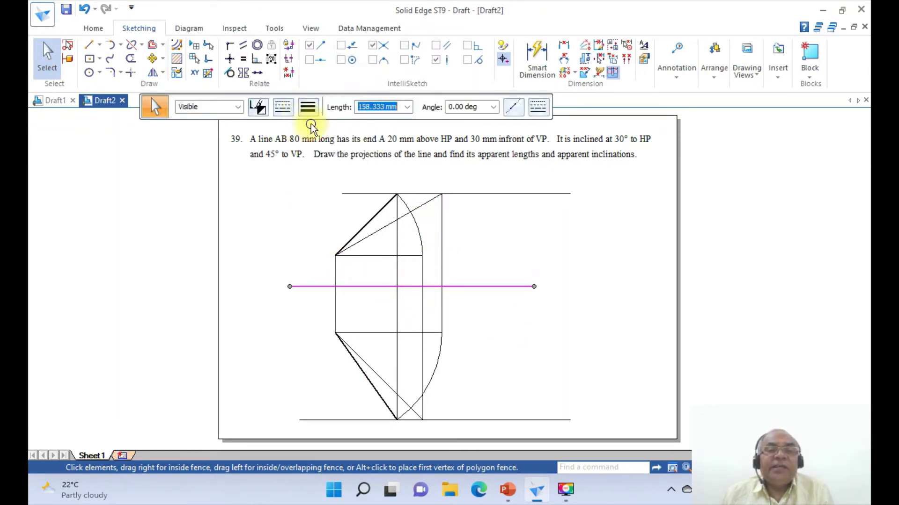
click(658, 266)
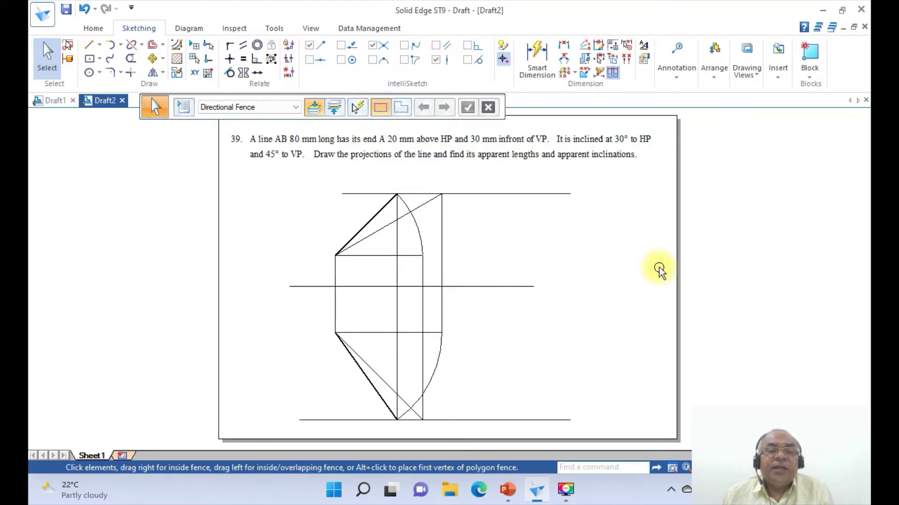
Set the line width of the two inclined 80 mm true-length lines to 0.35 mm.
click(425, 203)
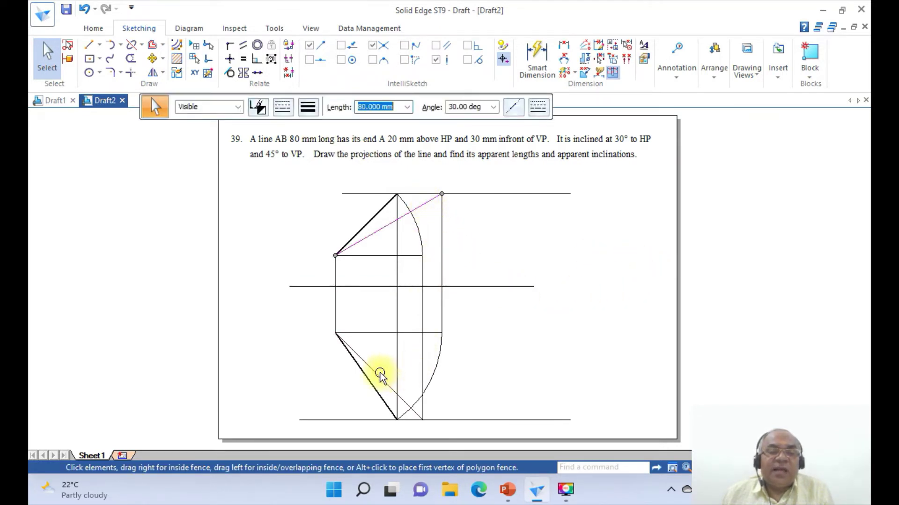
click(308, 107)
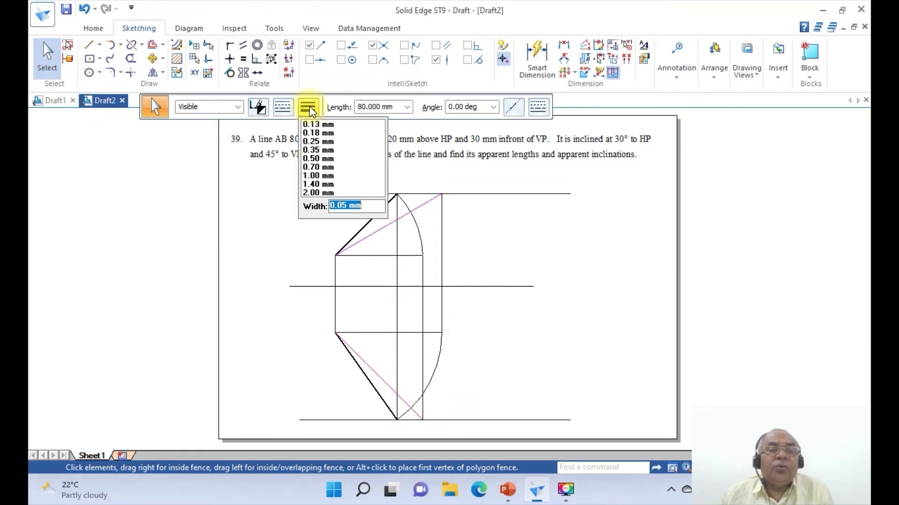
click(318, 150)
click(637, 281)
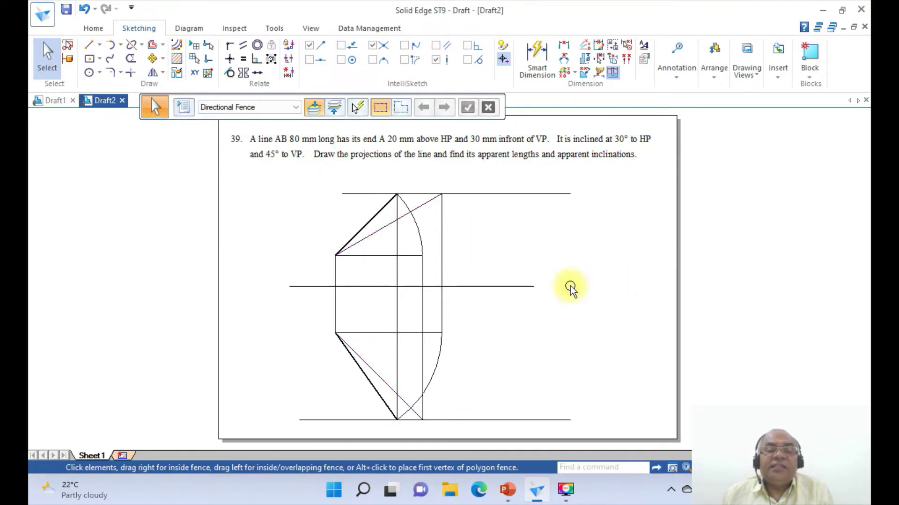
Set the line width of the two inclined 80 mm true-length lines to 0.25 mm.
click(425, 207)
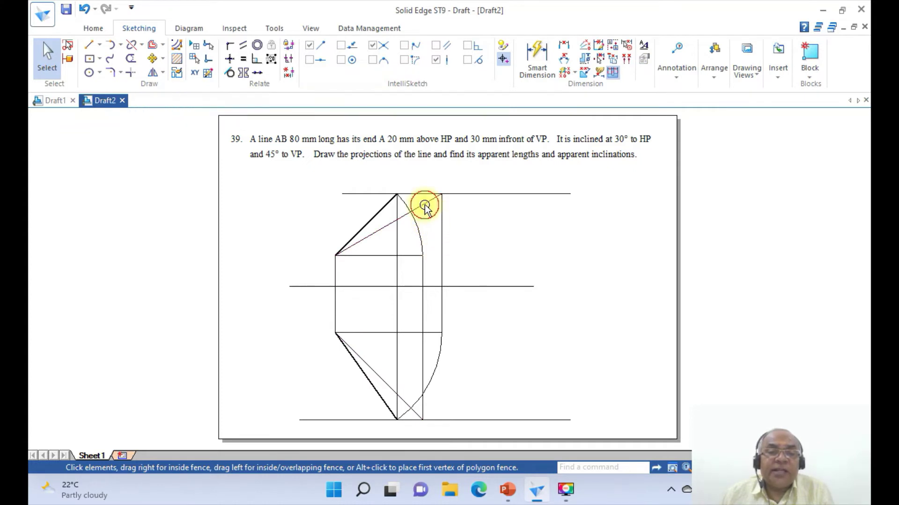
ctrl+click(378, 378)
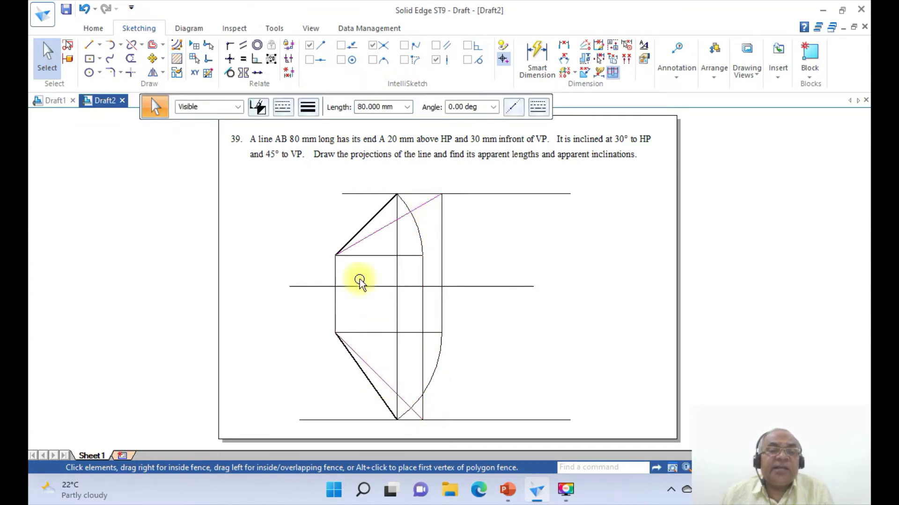
click(307, 108)
click(318, 141)
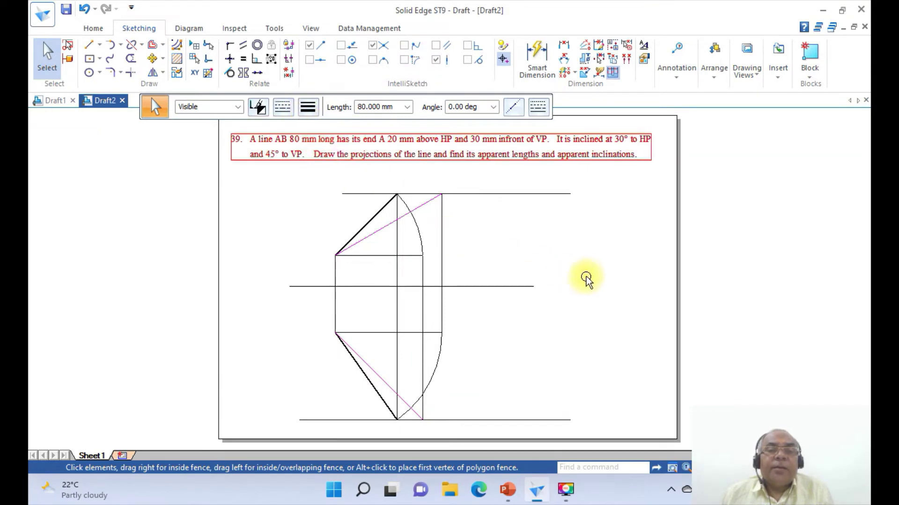
click(586, 277)
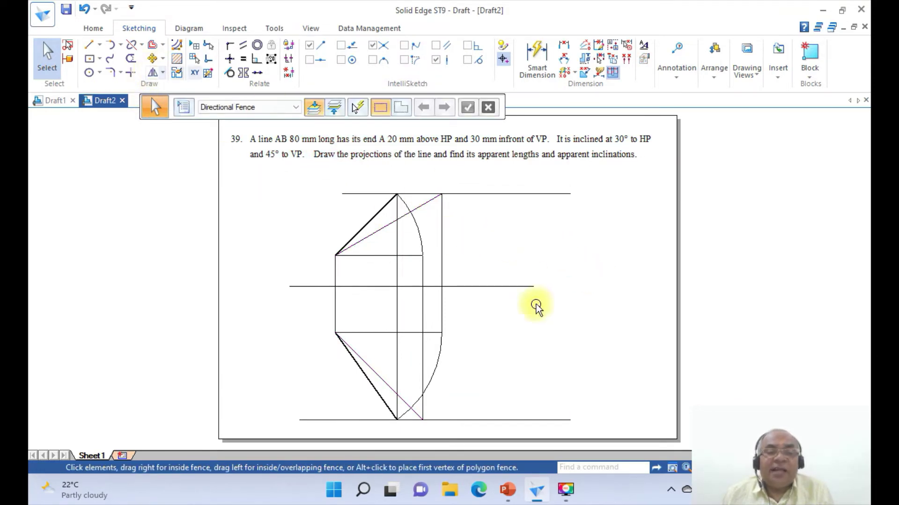
Check the PowerPoint slide, then in Solid Edge split the uppermost locus line at a point on either side of the projectors.
click(508, 489)
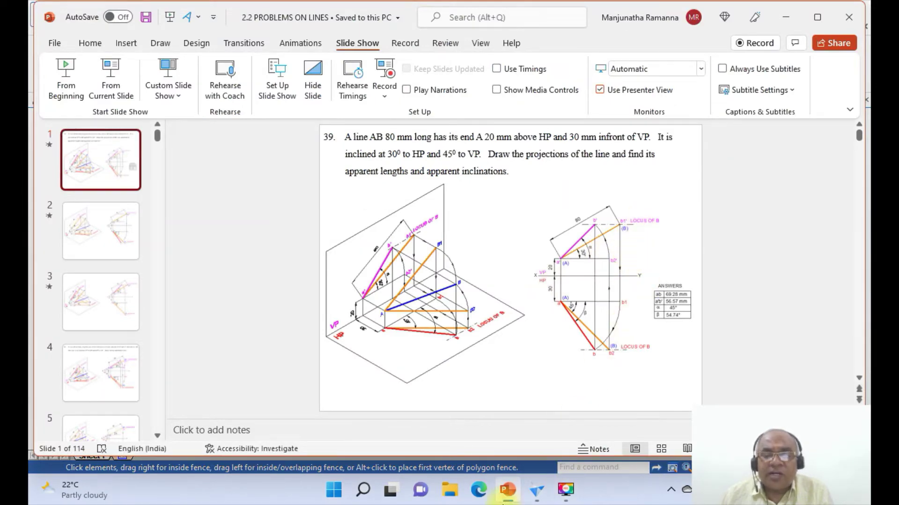
click(543, 490)
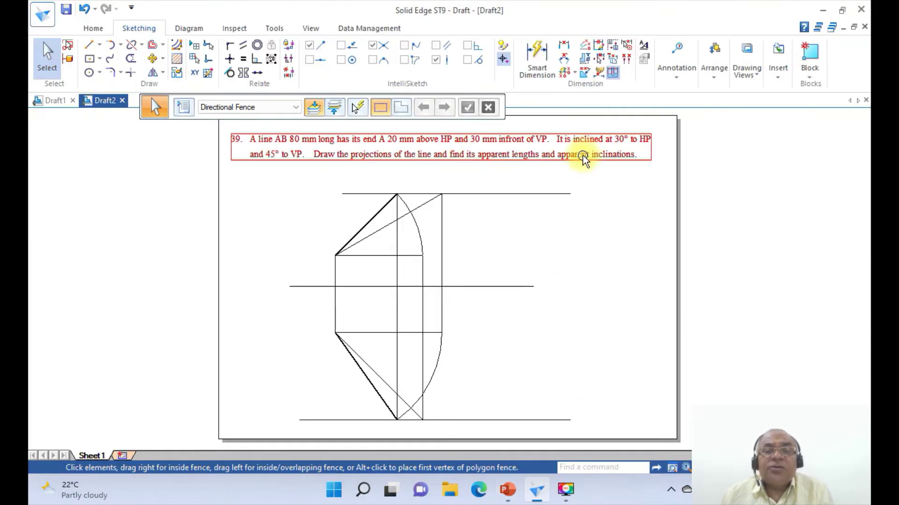
click(132, 45)
click(552, 194)
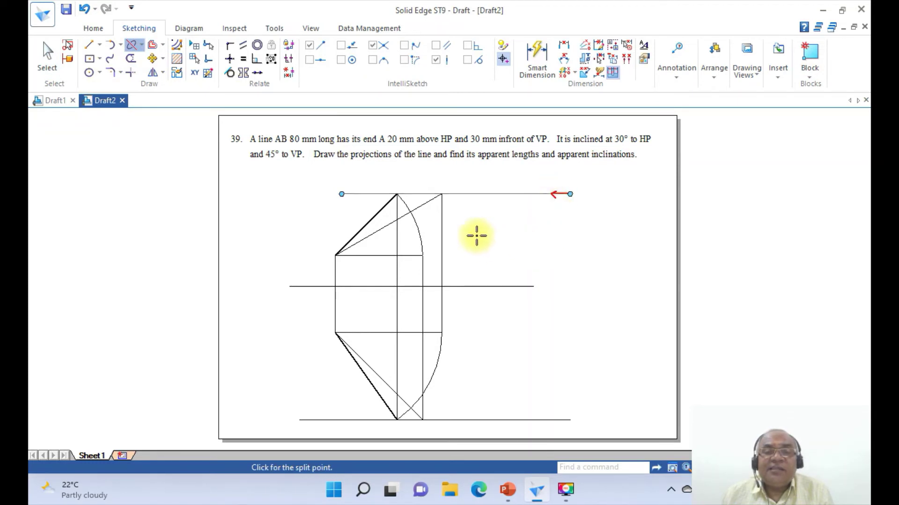
click(474, 194)
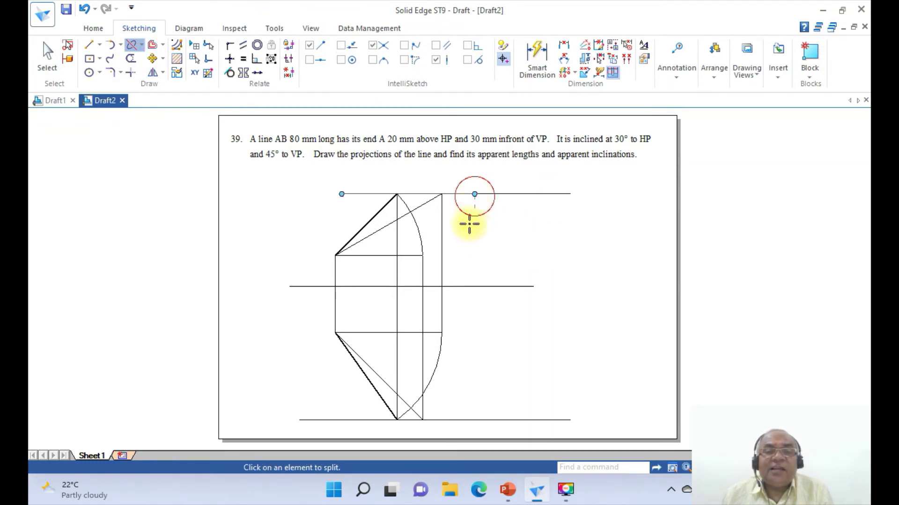
click(375, 193)
Split the middle horizontal reference line just beyond the outermost projector and again near its opposite end.
click(522, 287)
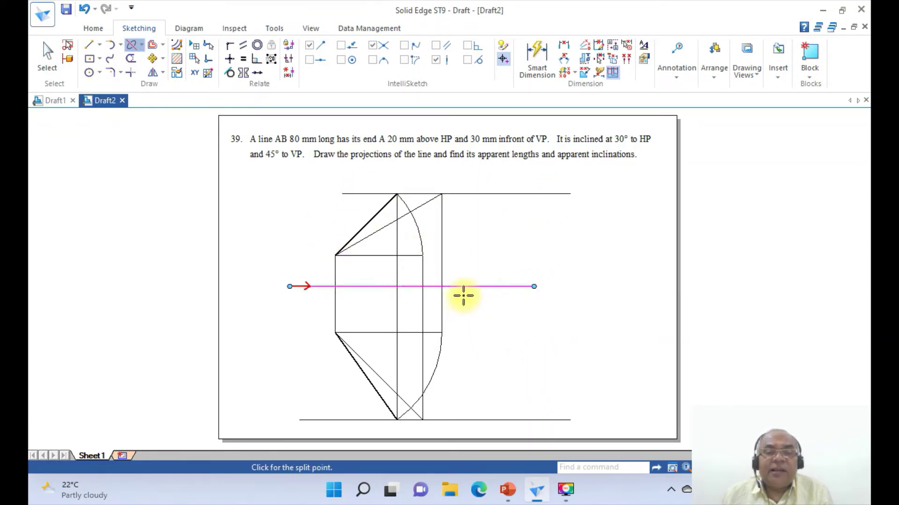
click(467, 286)
click(303, 286)
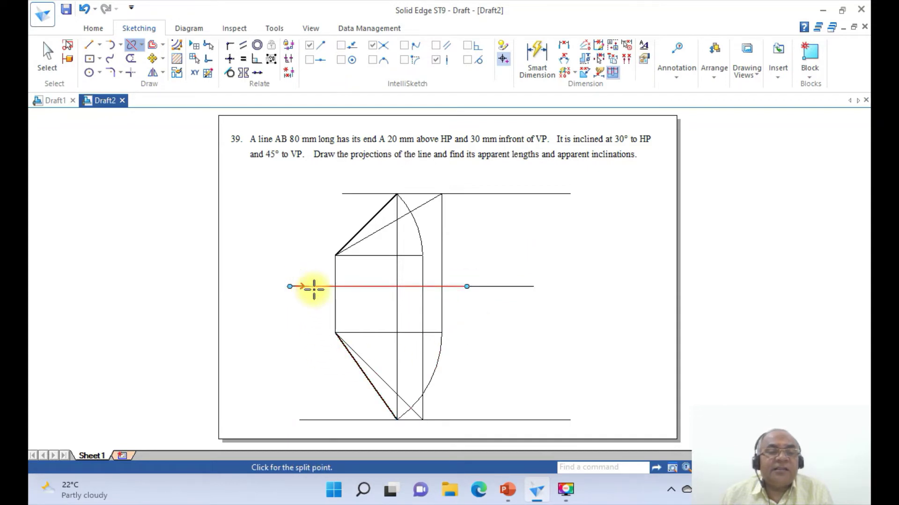
click(309, 286)
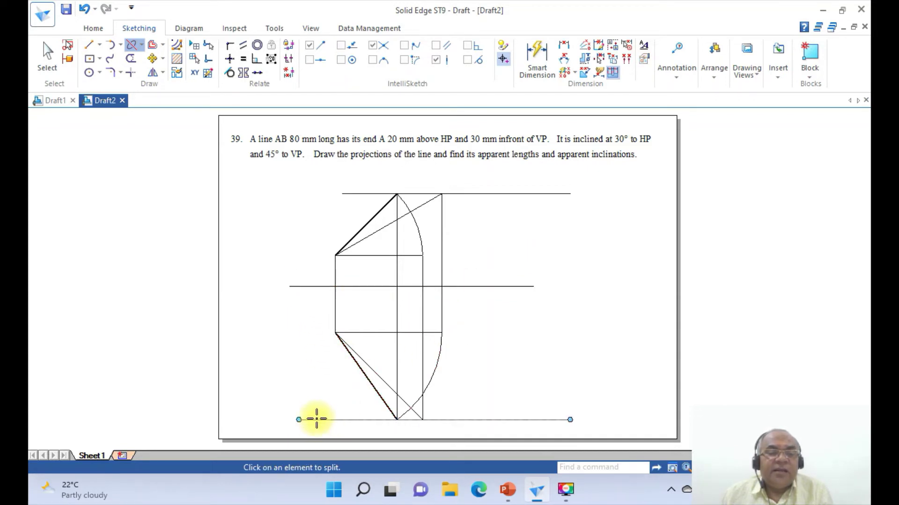
Split the lowermost locus line at a point on either side of the two projectors that reach it.
click(316, 419)
click(358, 420)
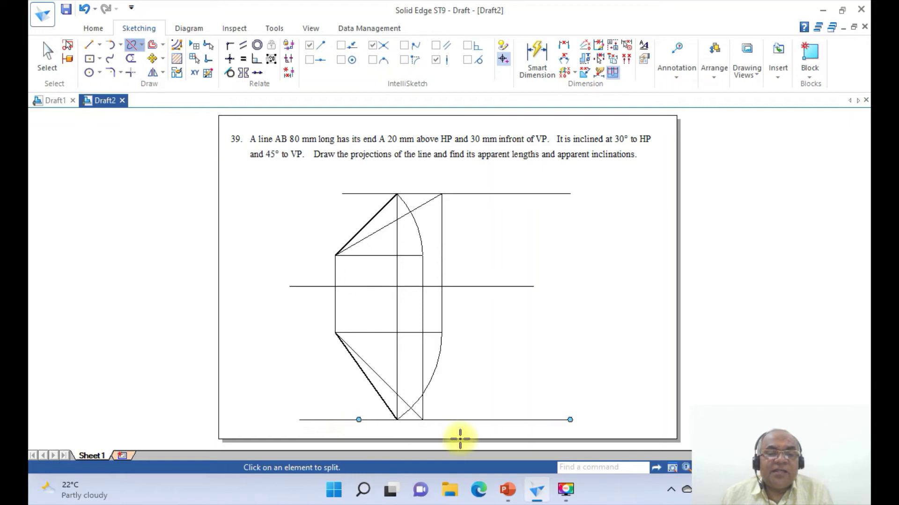
click(554, 419)
click(469, 419)
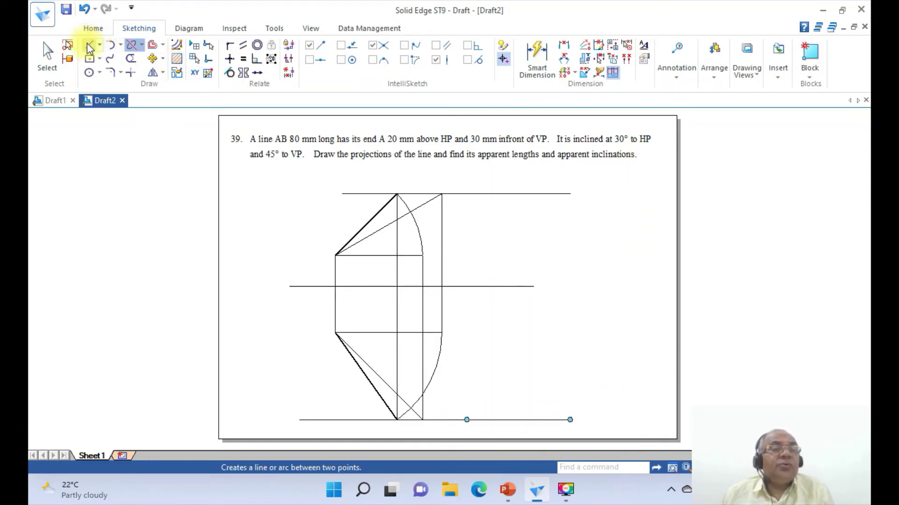
Delete the split-off outer end pieces of the upper locus line, the middle reference line and the lower locus line.
click(47, 54)
click(340, 192)
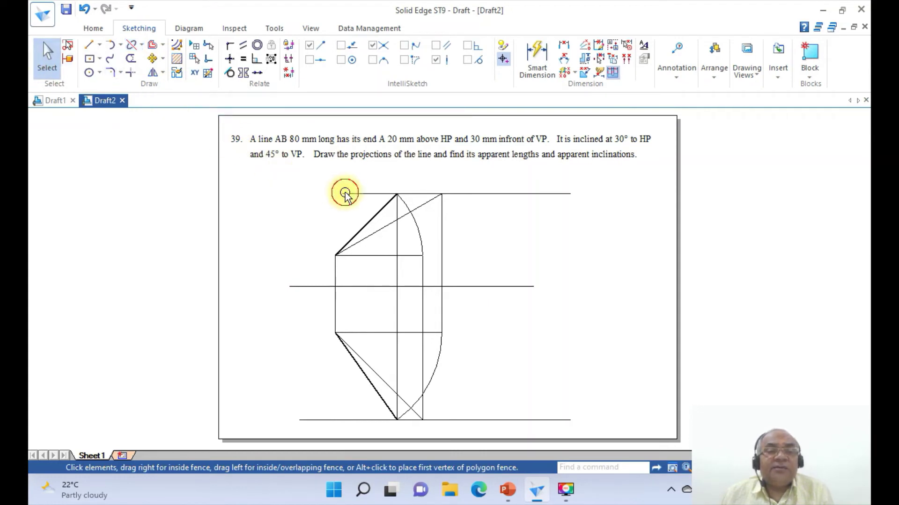
click(560, 197)
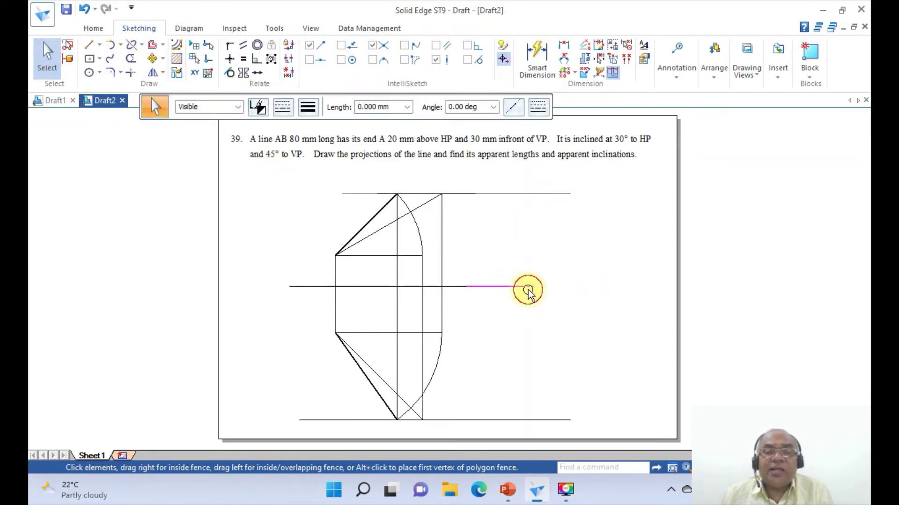
ctrl+click(293, 286)
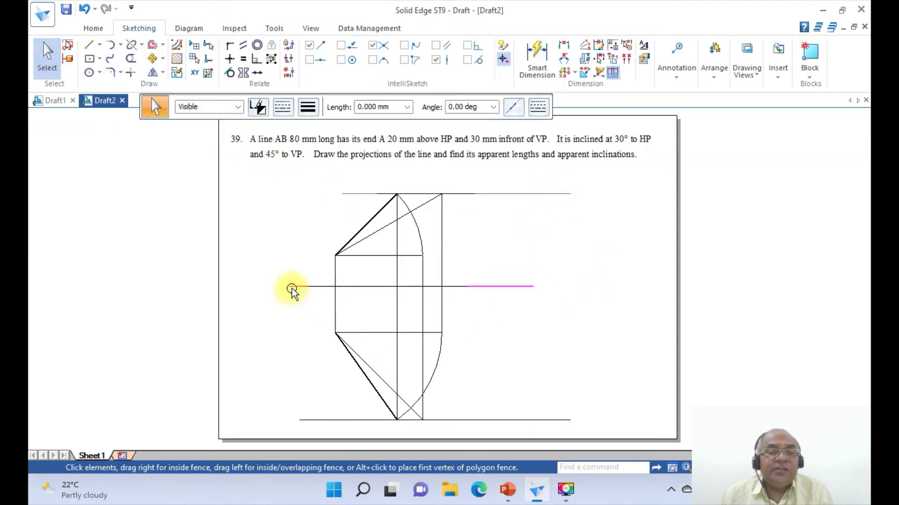
click(309, 420)
click(529, 421)
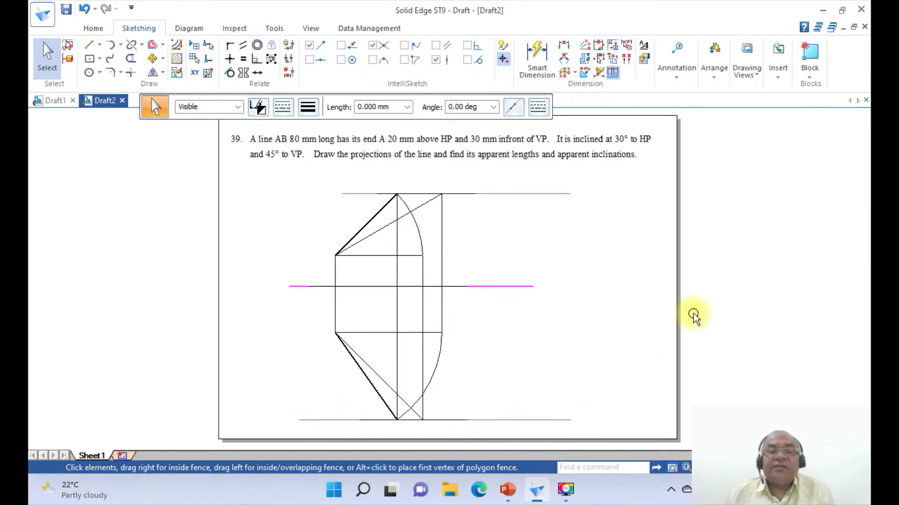
key(Delete)
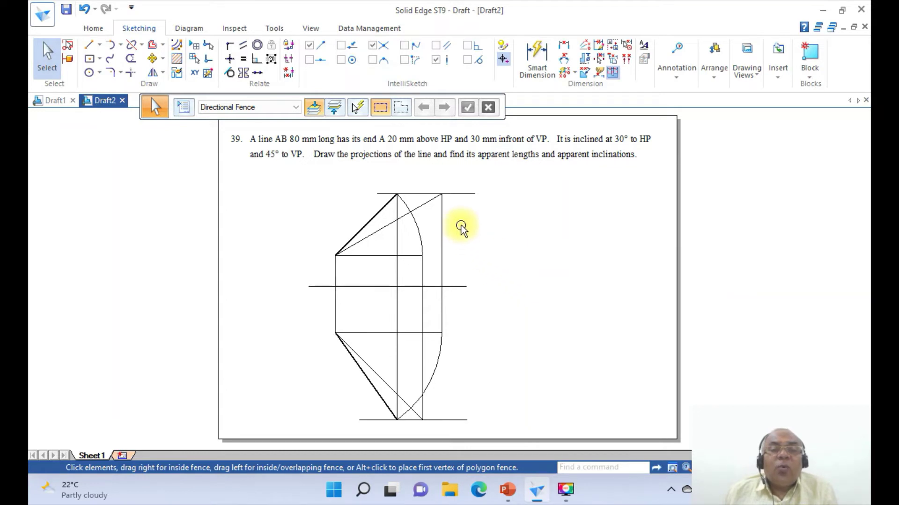
Change the line type of the uppermost and lowermost locus lines from continuous to dash-dot.
click(465, 193)
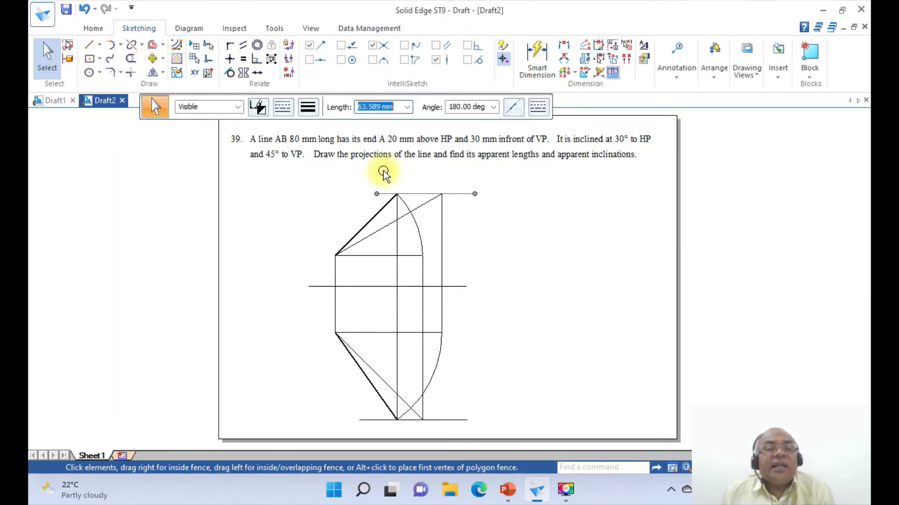
click(282, 108)
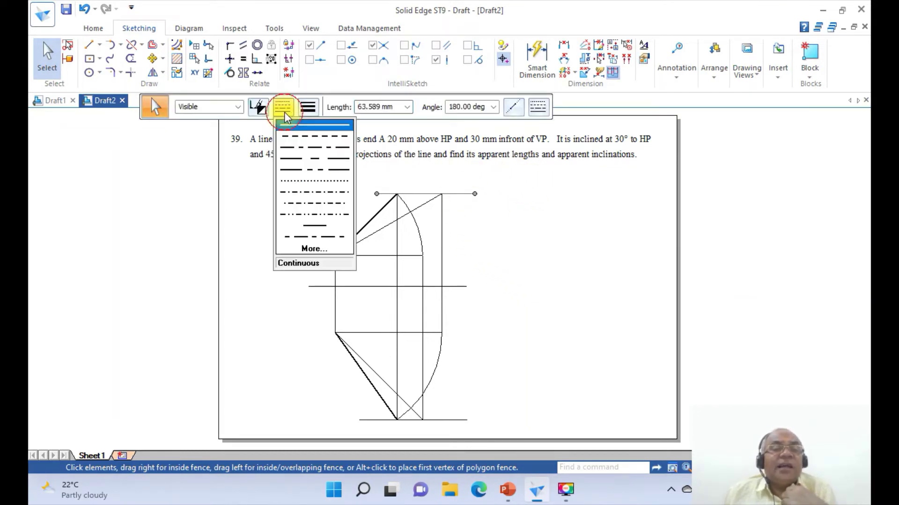
click(293, 192)
click(606, 238)
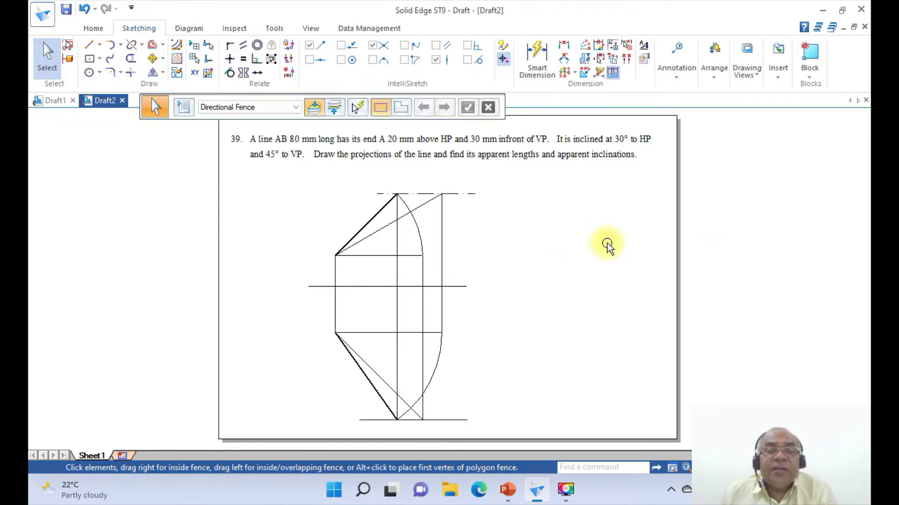
click(451, 420)
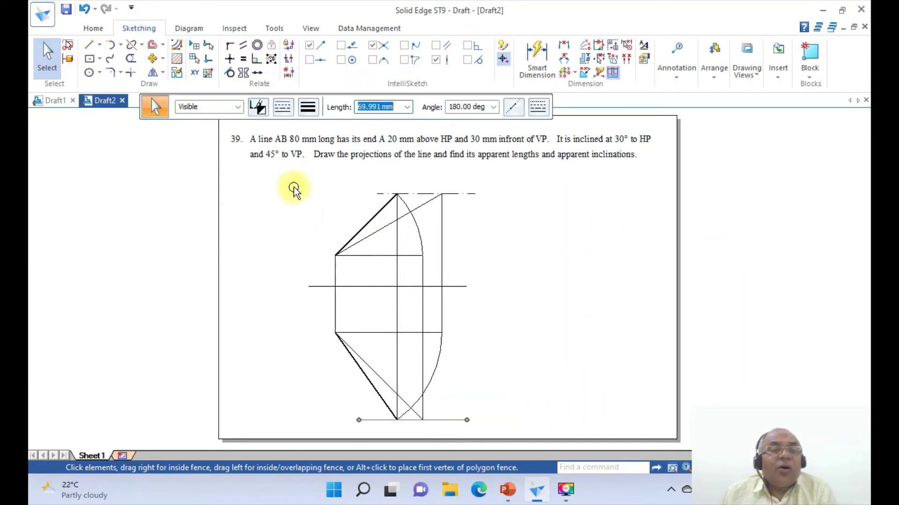
click(282, 107)
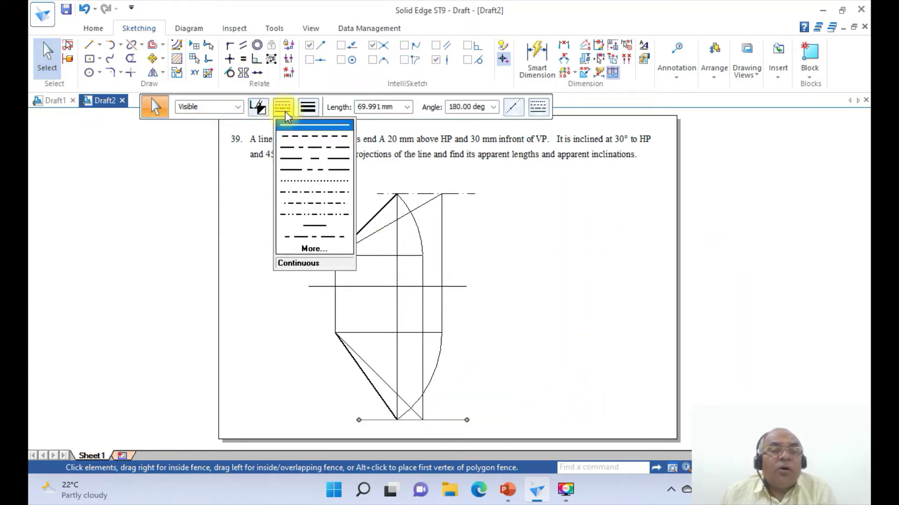
click(303, 192)
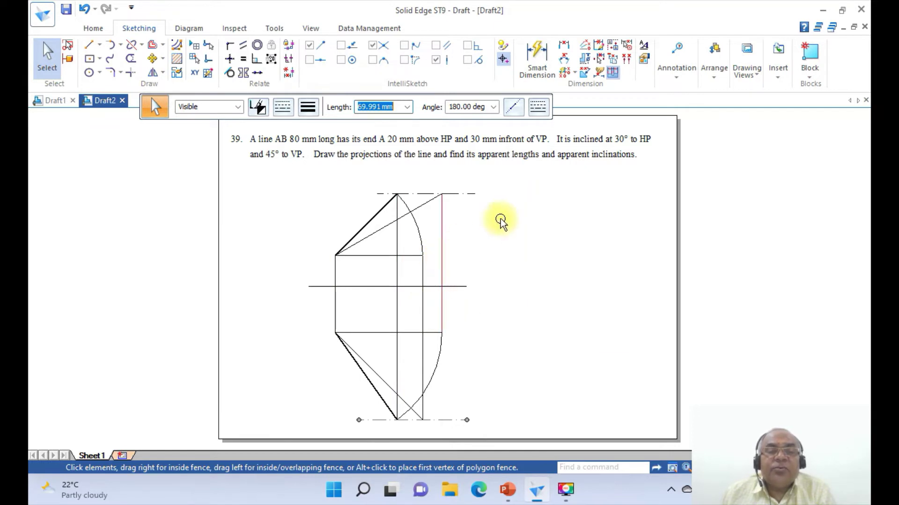
click(590, 232)
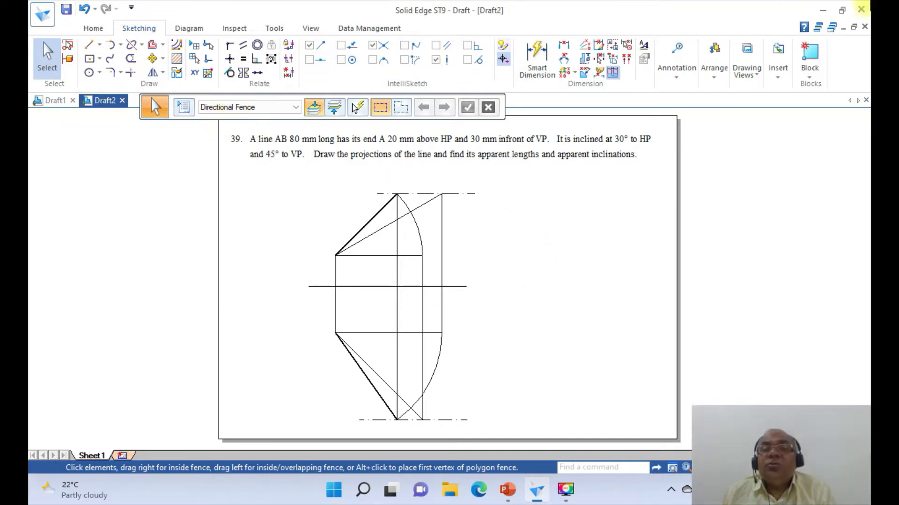
Modify the ISO (mm) dimension style so the driving, driven, error and connector colours are all Black.
click(649, 45)
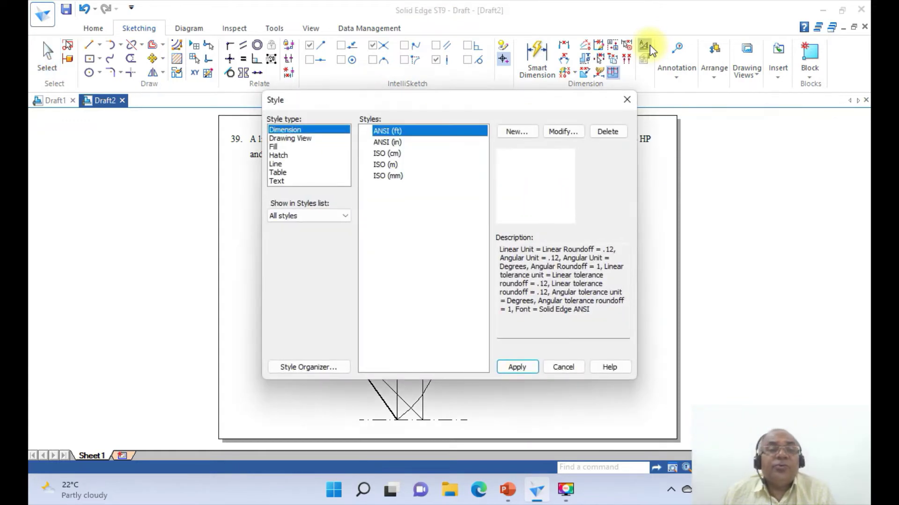
click(393, 177)
click(556, 134)
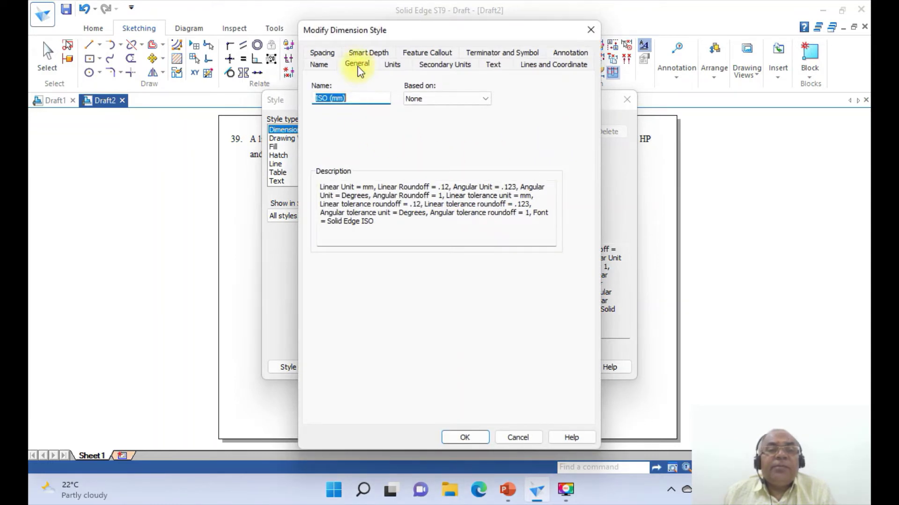
click(359, 66)
click(396, 96)
click(407, 112)
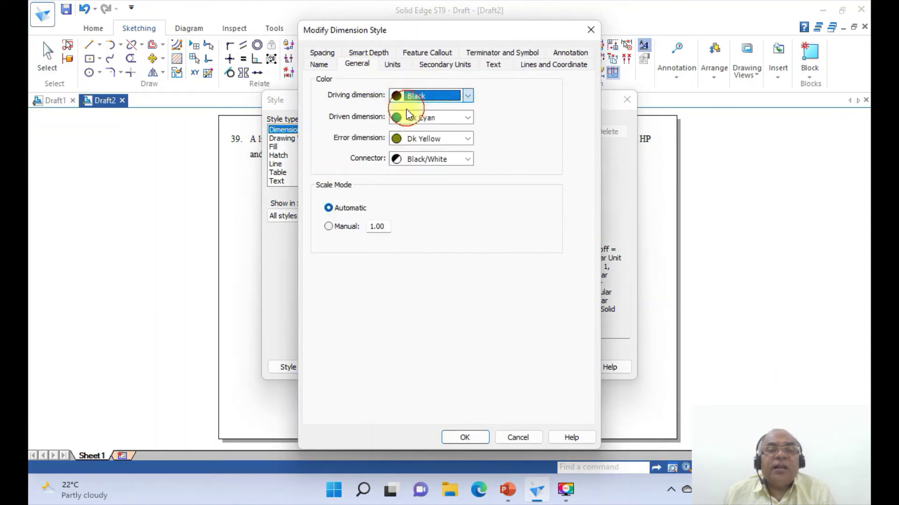
click(408, 117)
click(412, 127)
click(413, 140)
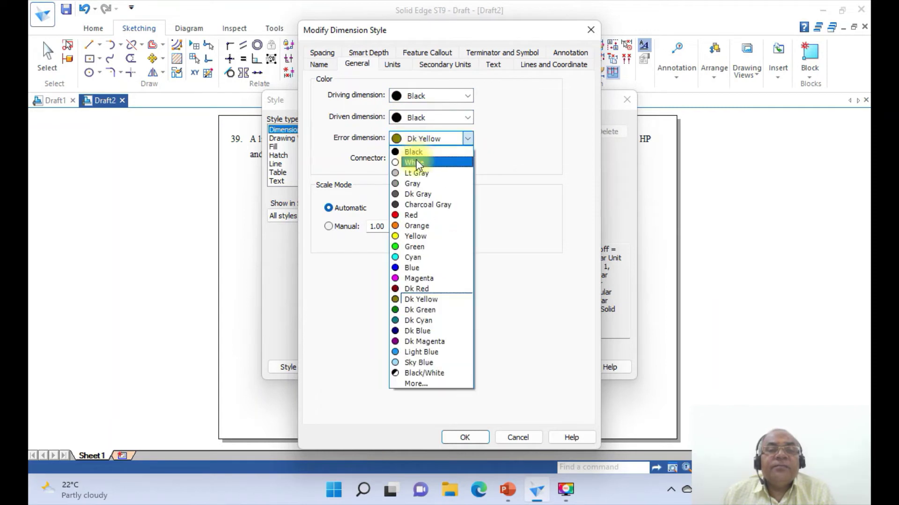
click(413, 152)
click(423, 160)
click(425, 183)
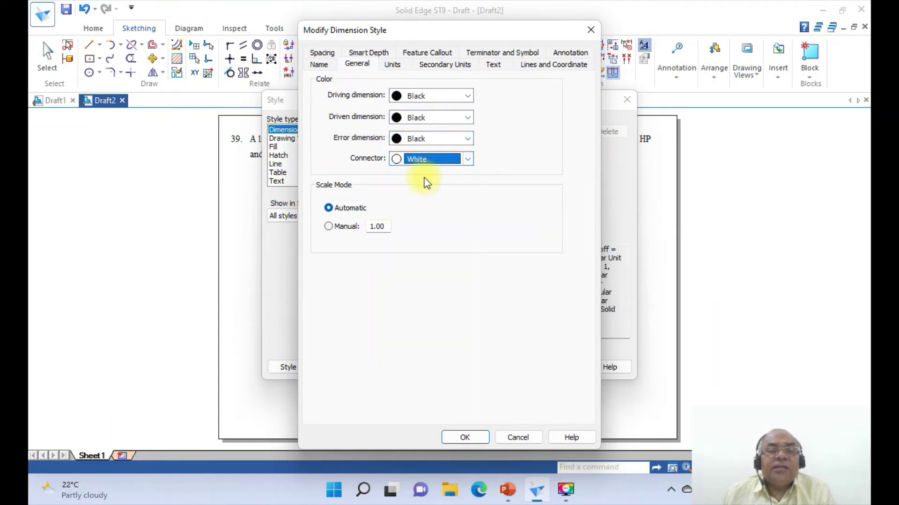
click(426, 170)
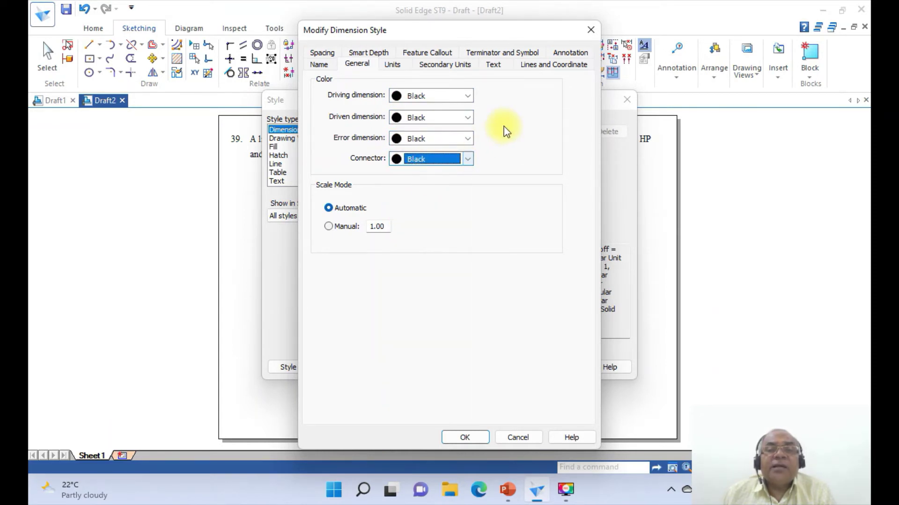
Set the ISO (mm) dimension style's text font to Times New Roman and its font size to 4.
click(490, 66)
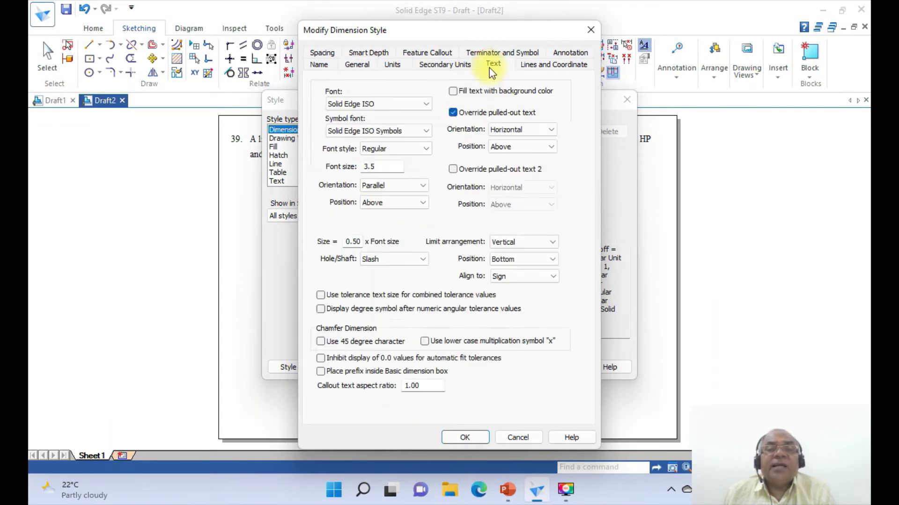
click(424, 103)
scroll(366, 213, down, 1)
scroll(366, 213, down, 3)
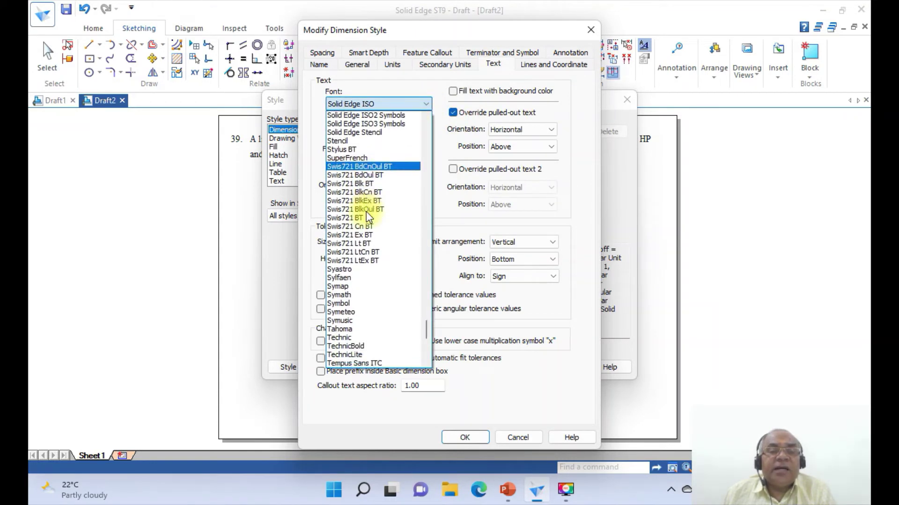
click(368, 286)
click(399, 166)
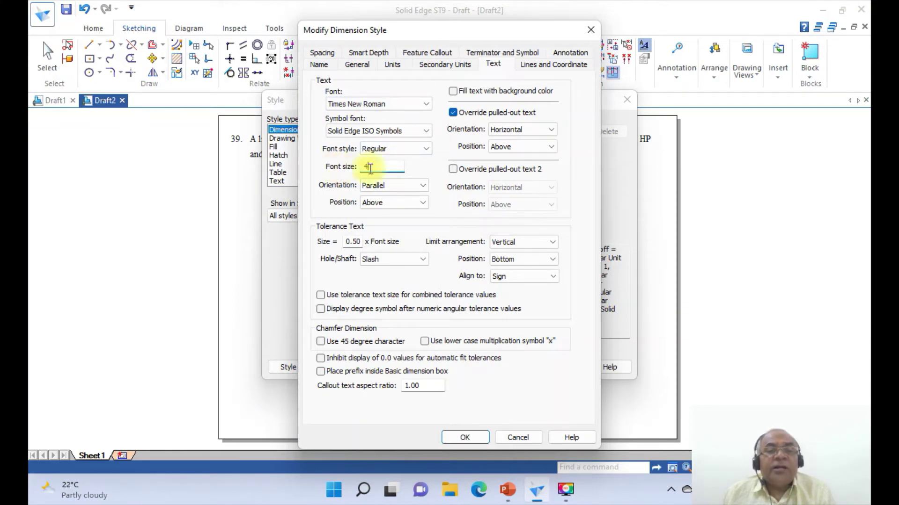
Enter a new dimension line width in the ISO (mm) dimension style and apply the modified style.
click(534, 63)
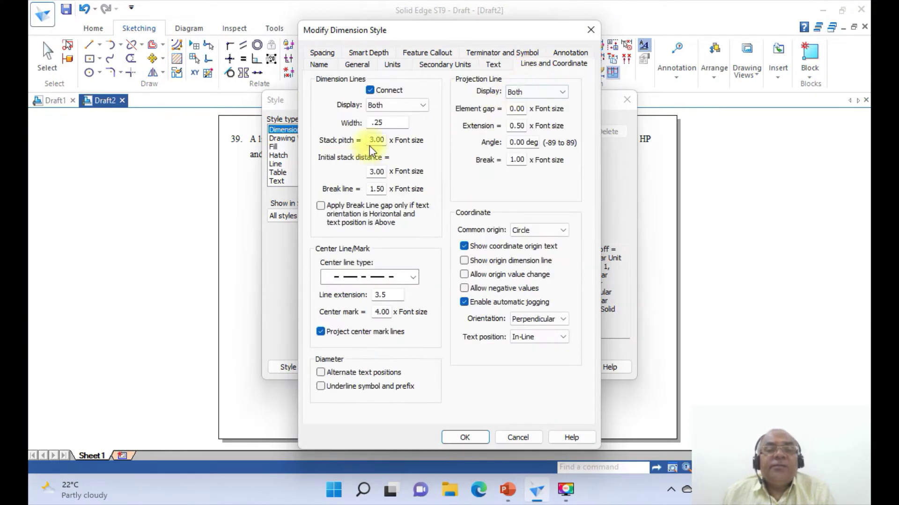
drag(390, 120, 350, 124)
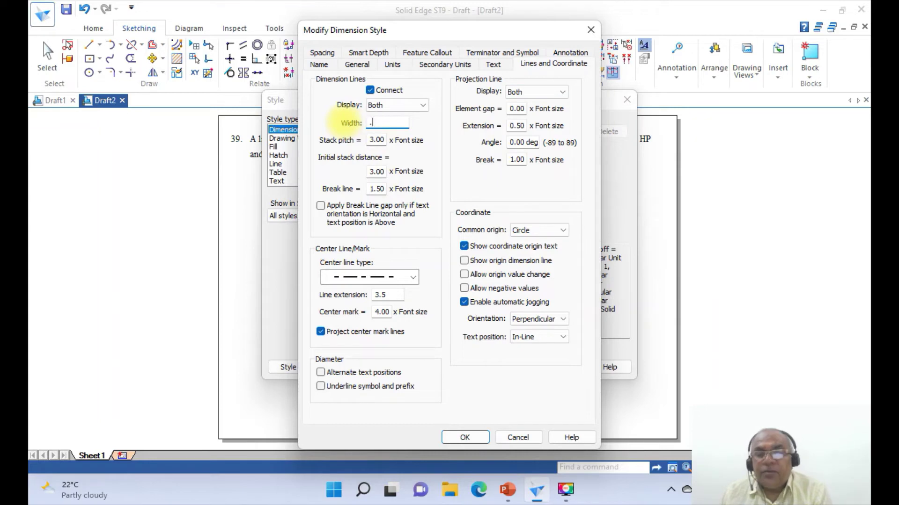
click(464, 437)
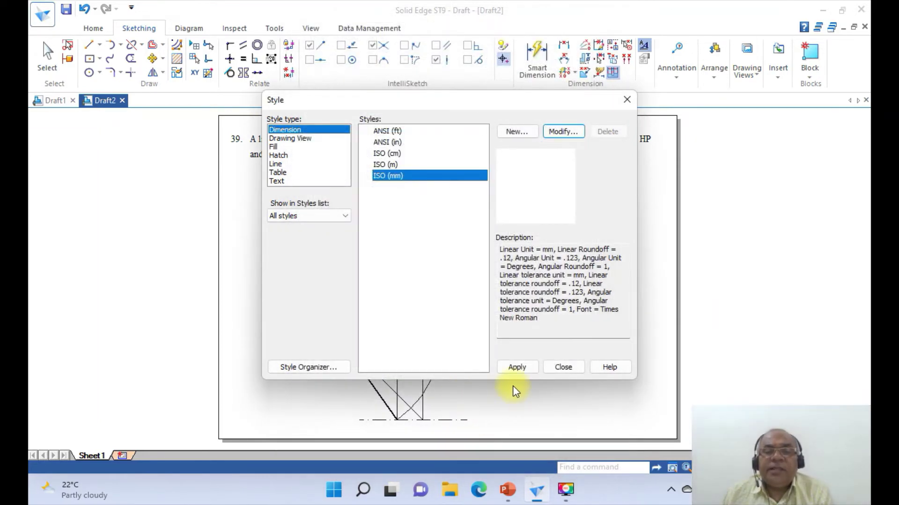
click(516, 367)
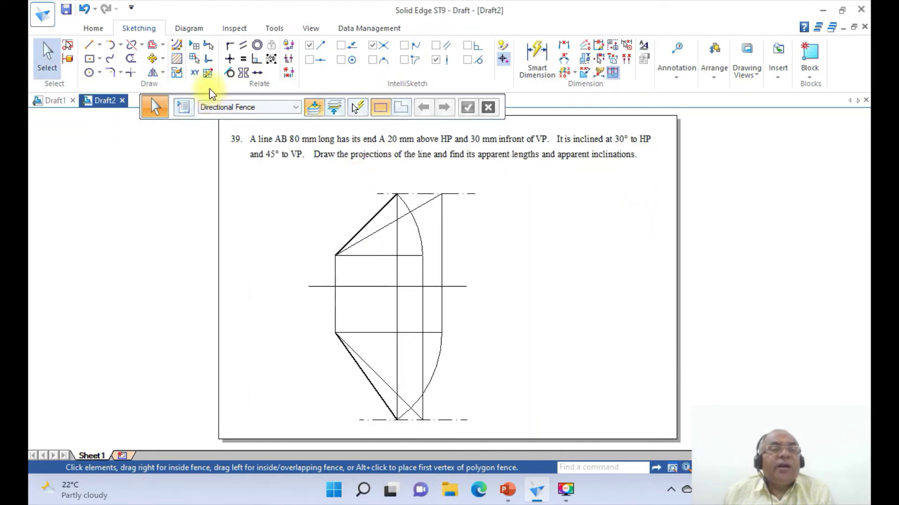
Dimension the vertical distances from the middle reference line to end A in the front view and in the top view.
click(564, 45)
click(363, 255)
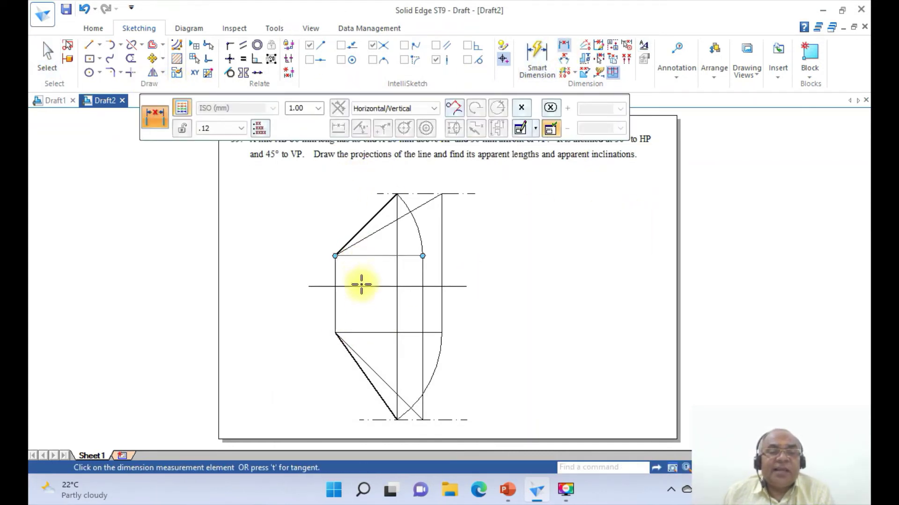
click(336, 257)
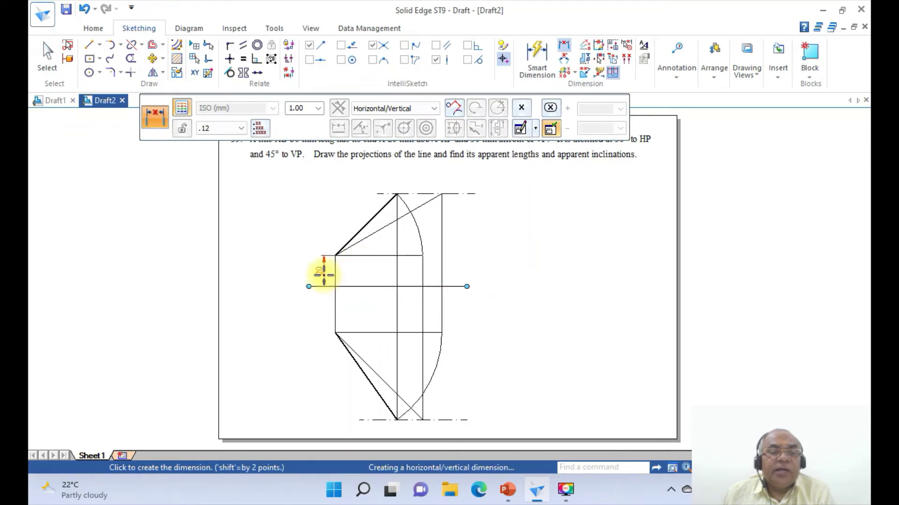
click(323, 274)
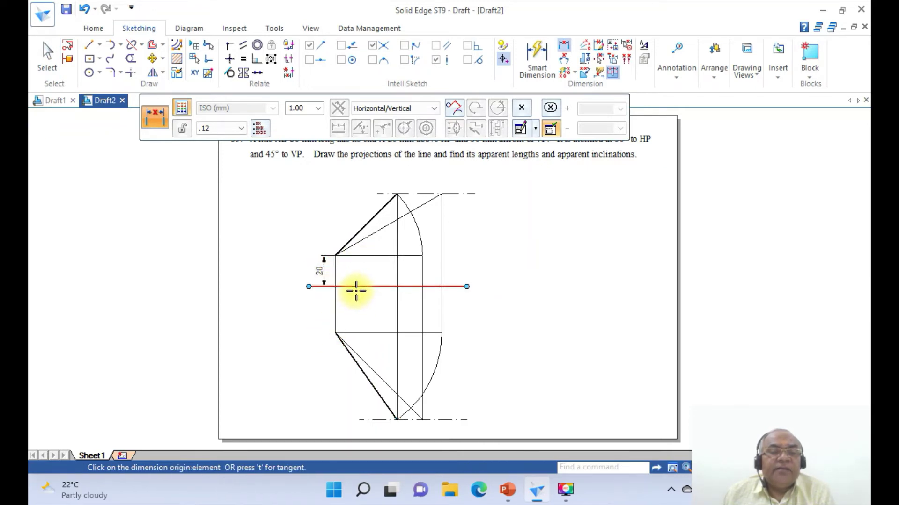
click(355, 287)
click(354, 332)
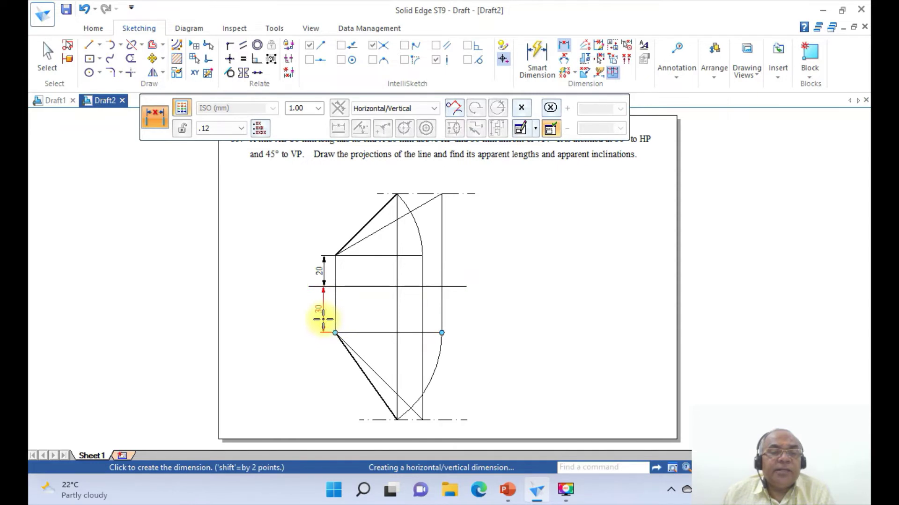
click(323, 319)
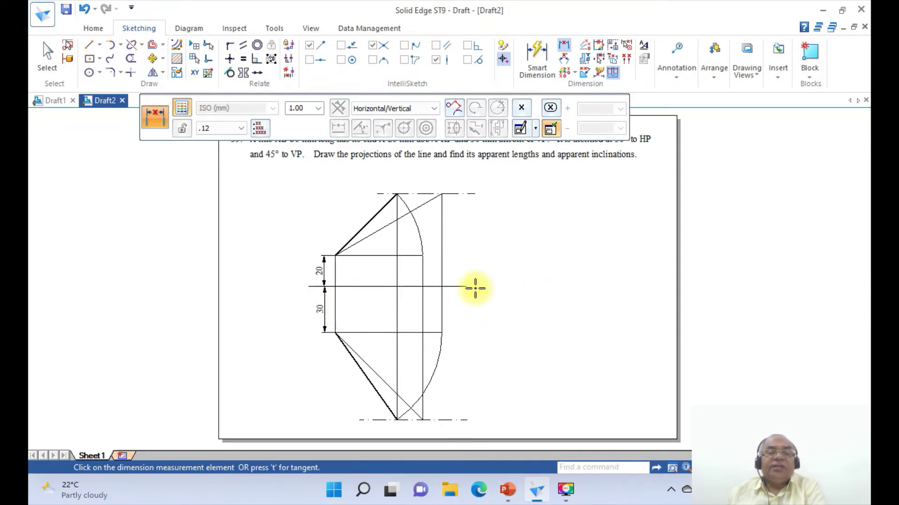
click(435, 286)
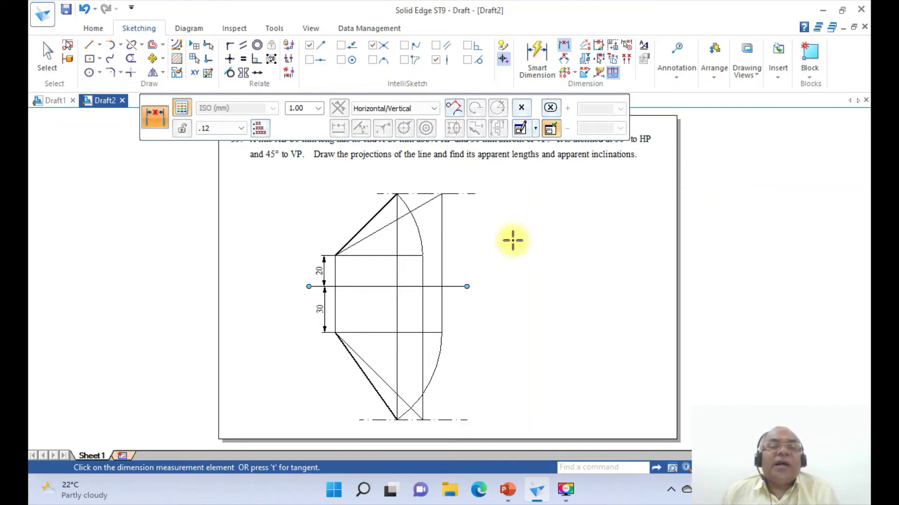
click(442, 255)
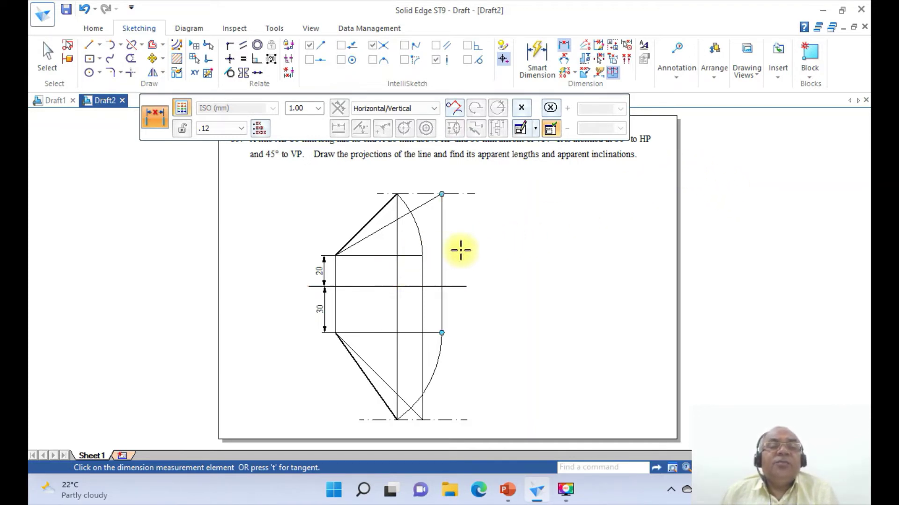
click(369, 285)
Set the distance dimension's orientation to By 2 Points and clear the started dimension pick.
click(434, 109)
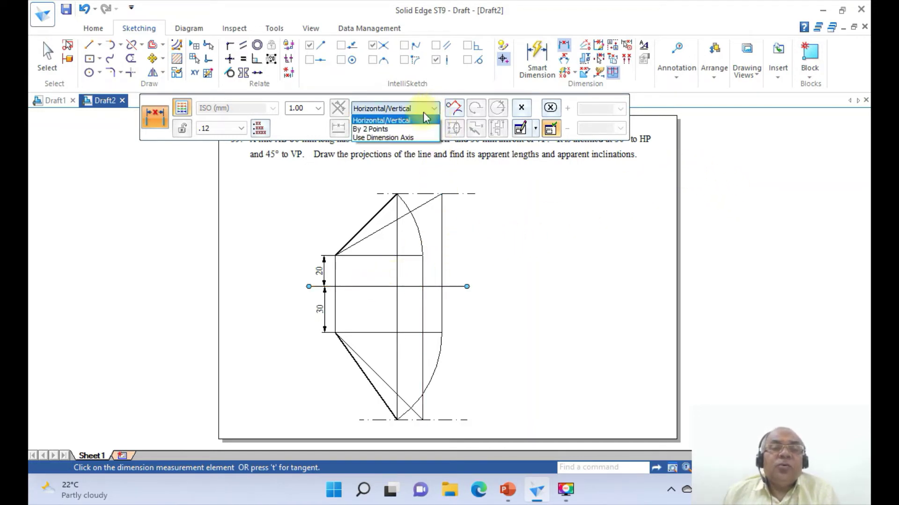
click(381, 120)
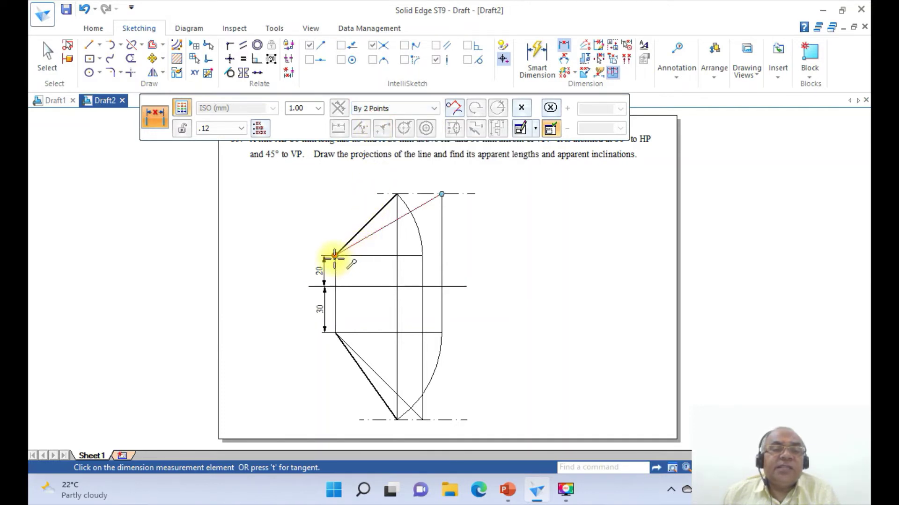
click(335, 255)
right_click(535, 258)
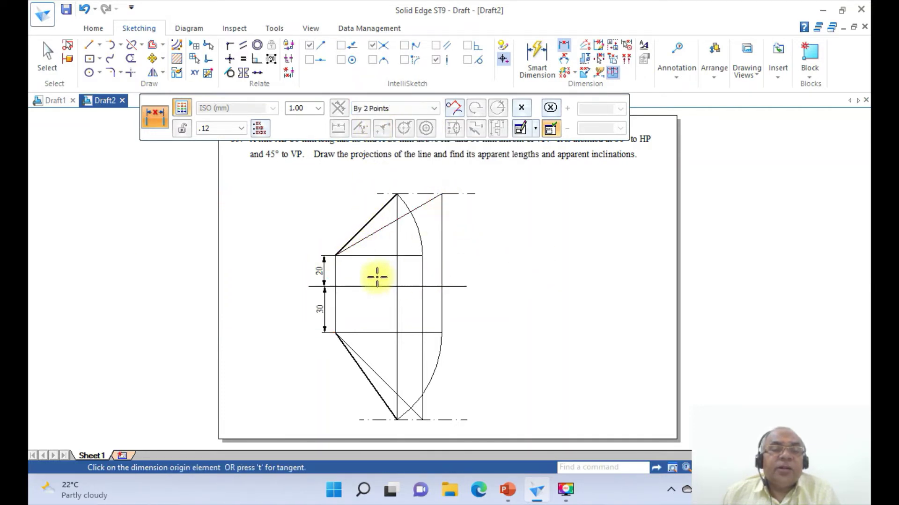
Dimension the length of the thin inclined line in the front view, placing the aligned dimension above the figure.
click(335, 256)
click(440, 194)
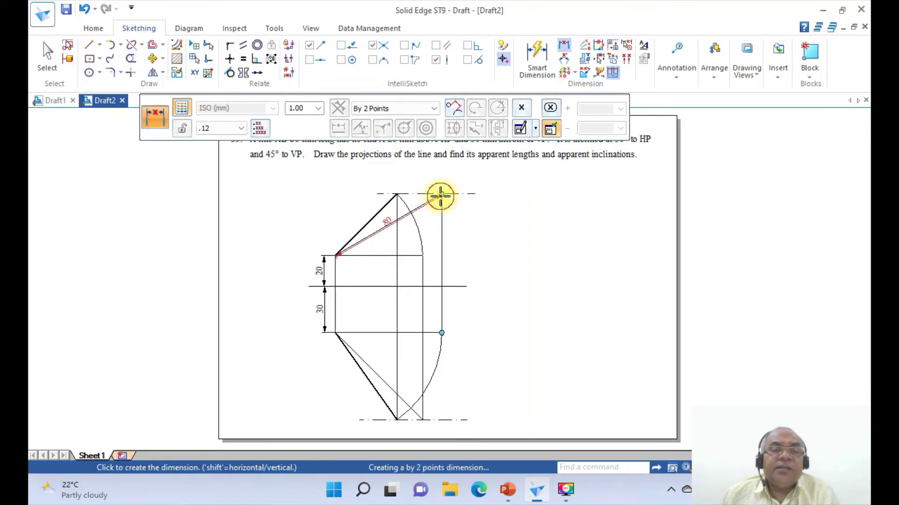
click(382, 185)
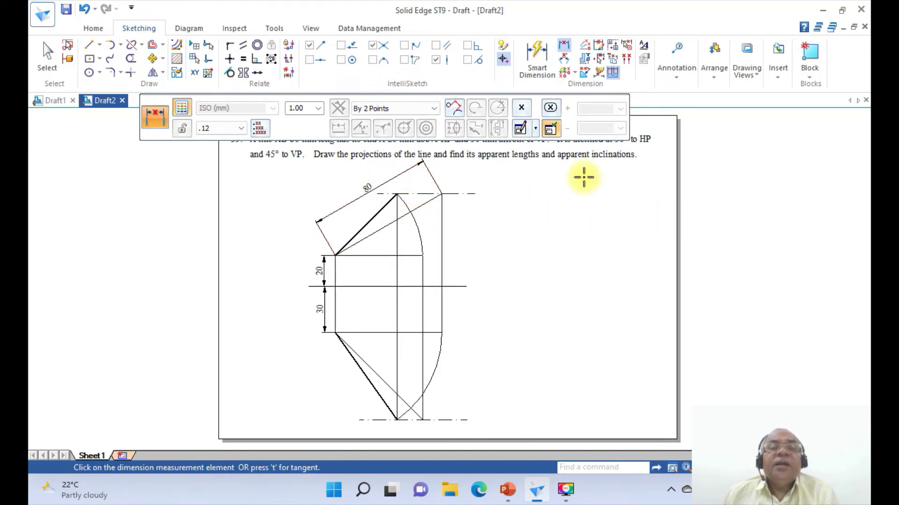
Add angle dimensions between the thin inclined line and the horizontal line through end A in both the front and top views.
click(564, 58)
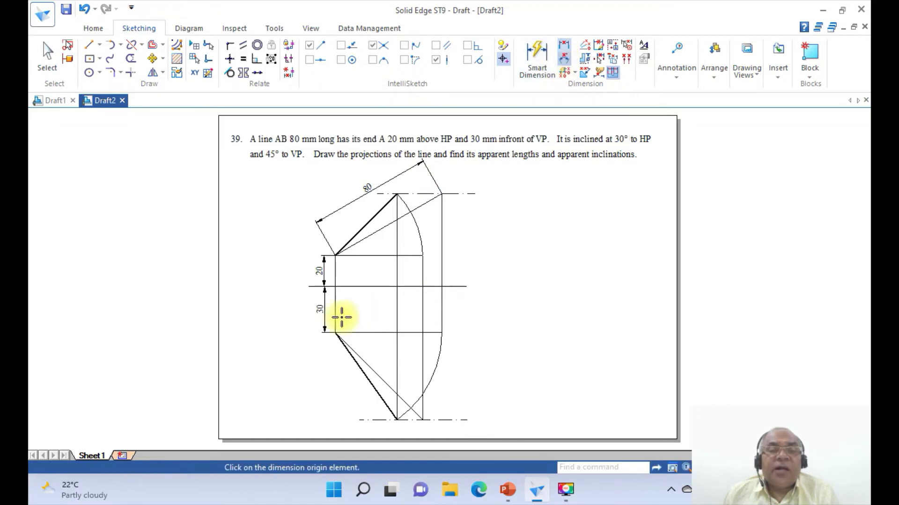
click(363, 241)
click(367, 255)
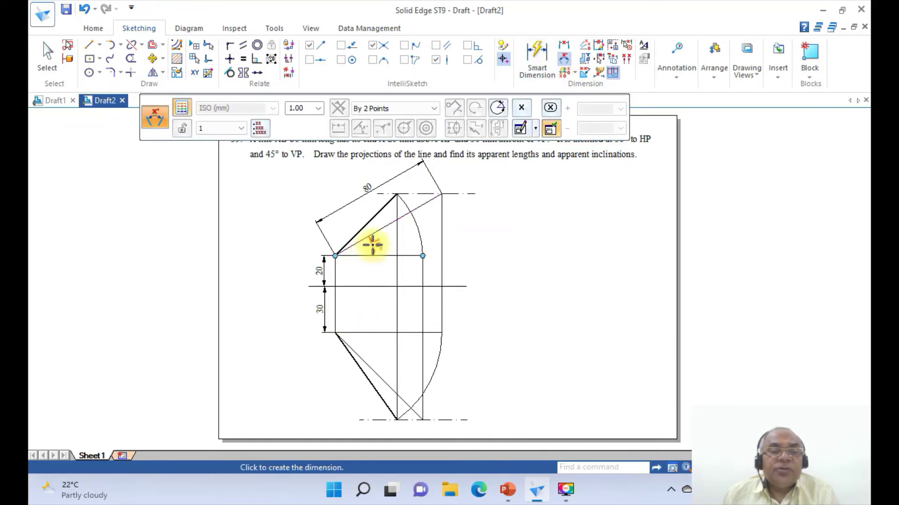
click(374, 243)
click(366, 364)
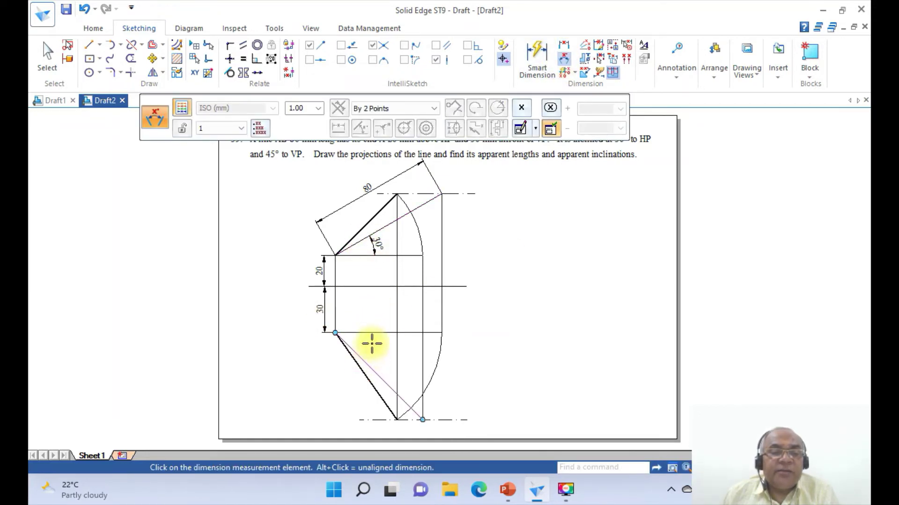
click(374, 333)
click(366, 341)
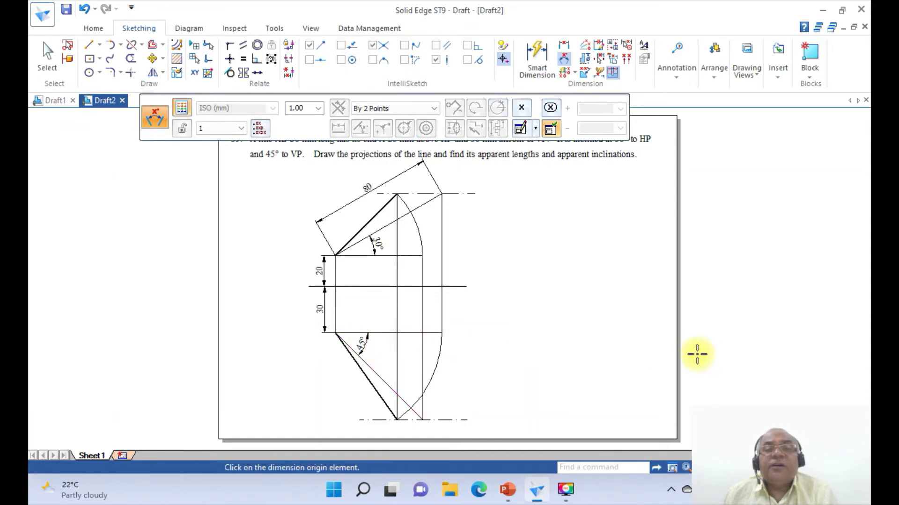
Set the dimension type to Blank and dimension the angle between the thick front-view line and the horizontal line through end A.
click(521, 108)
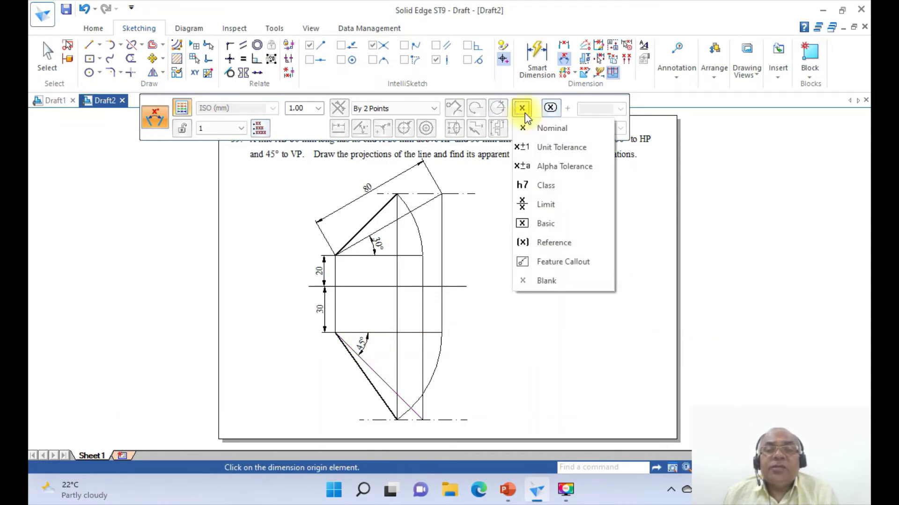
click(544, 281)
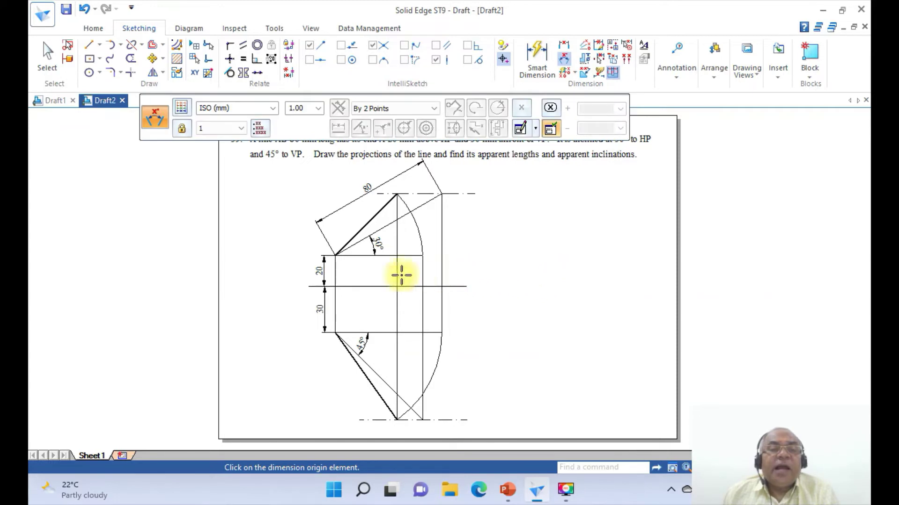
click(368, 219)
click(400, 255)
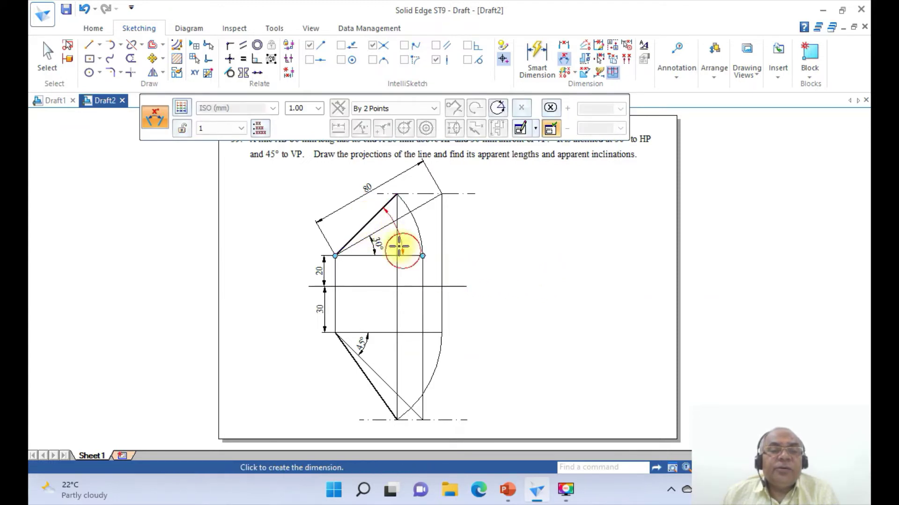